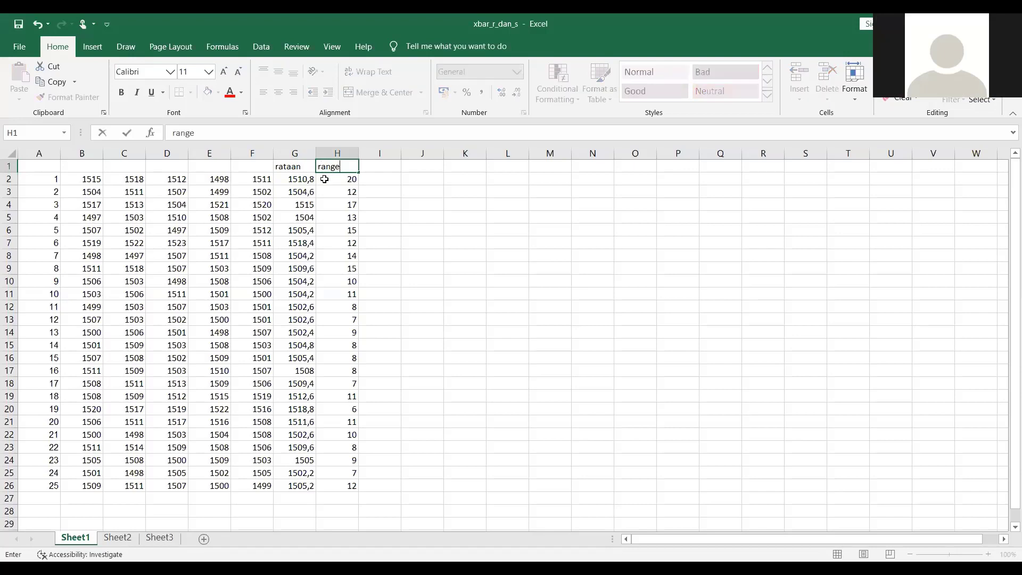
- Calculate the range in H2 with =max(B2:F2)-min(B2:F2) and fill the formula down to H26
left_click(324, 179)
type("=")
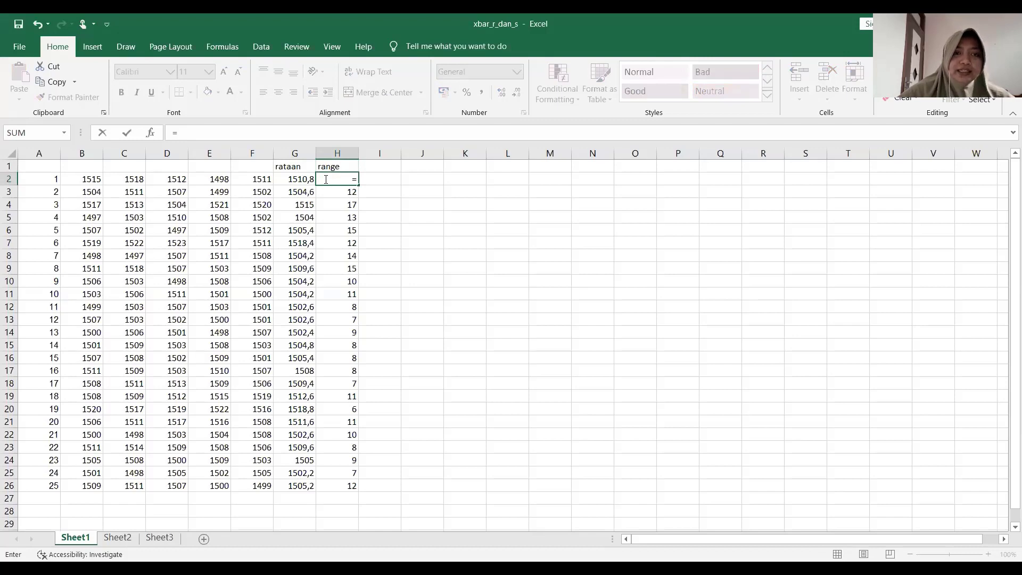
type("max(")
left_click_drag(91, 179, 256, 180)
type(")-")
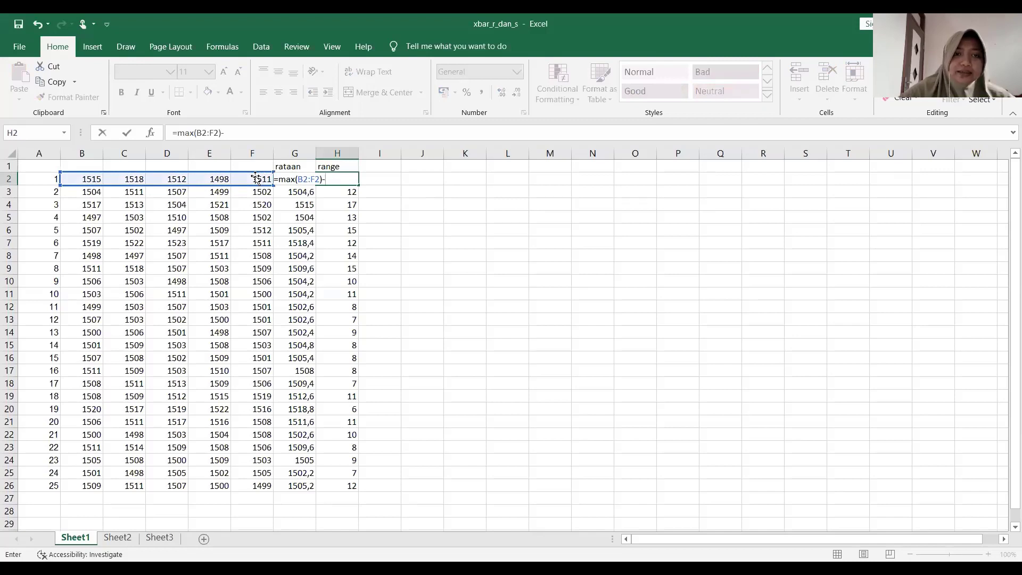
type("min(")
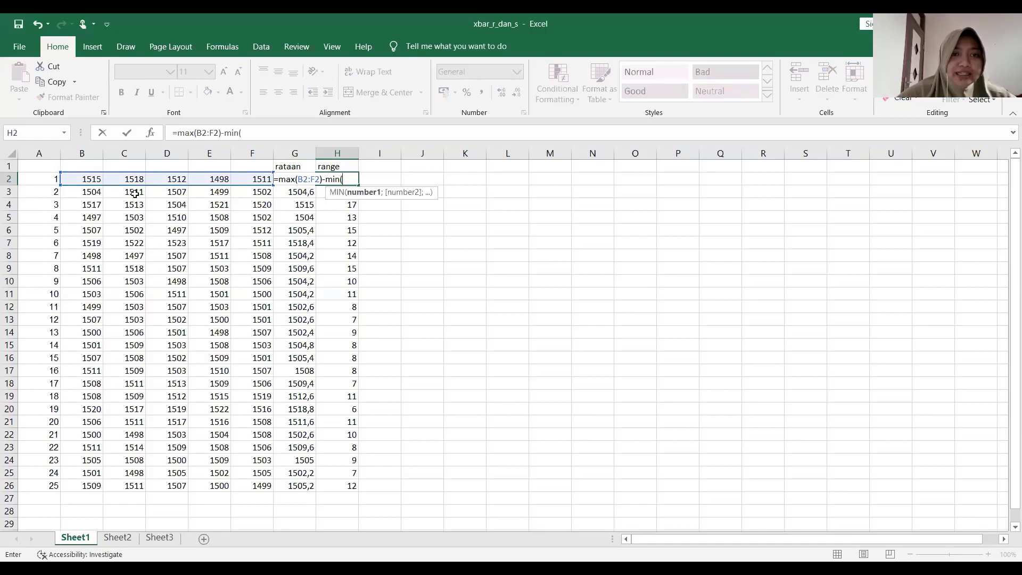
left_click_drag(85, 179, 254, 179)
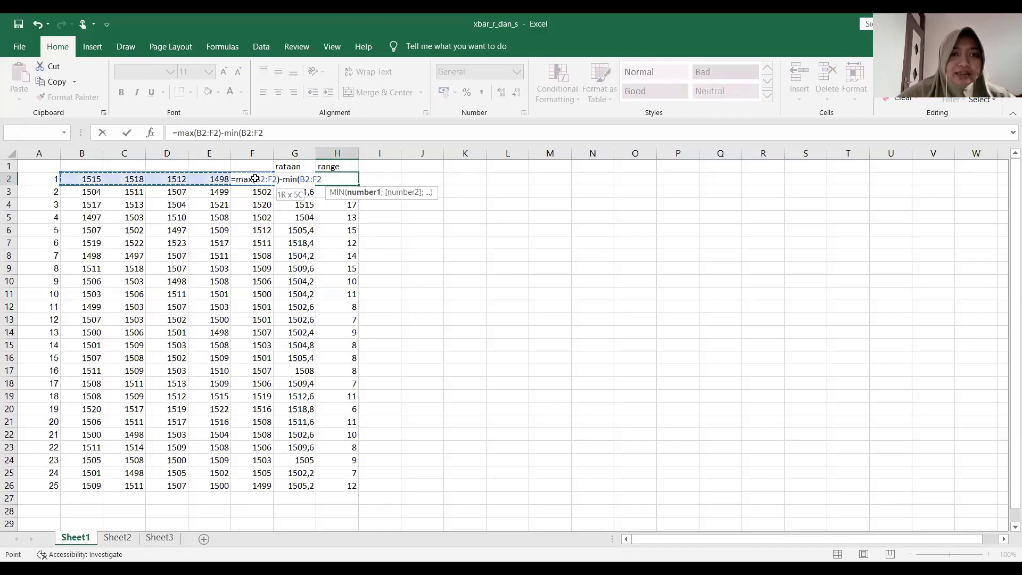
type(")")
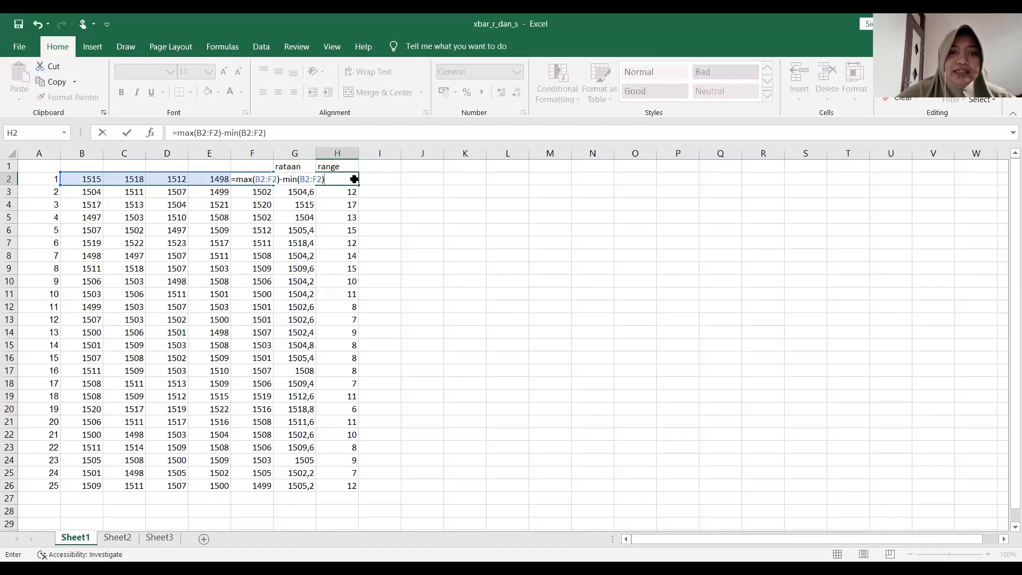
key("ctrl+Return")
left_click_drag(360, 188, 355, 491)
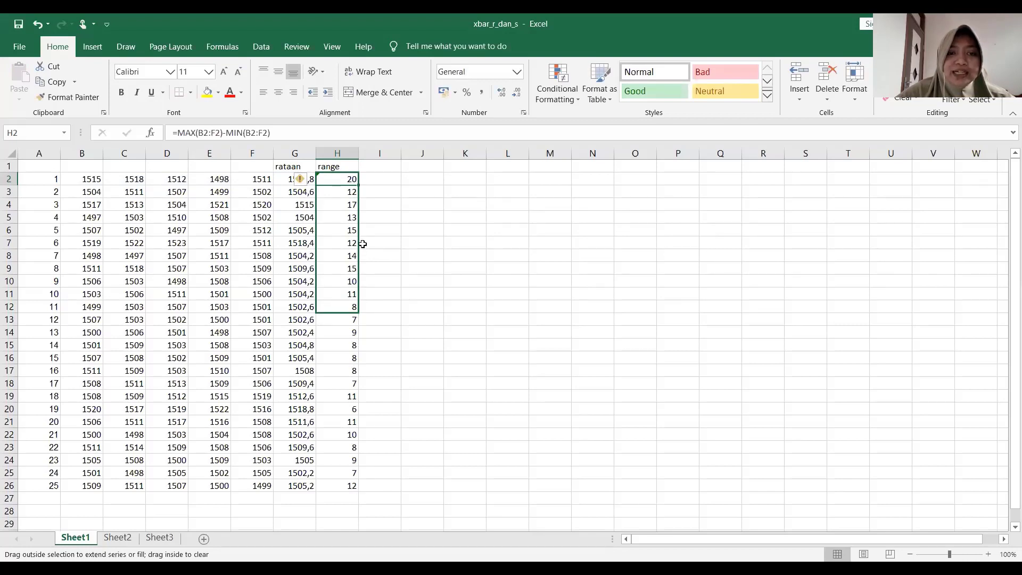
- Calculate the average in G2 with =AVERAGE(B2:F2) and fill the formula down to G26
left_click(289, 184)
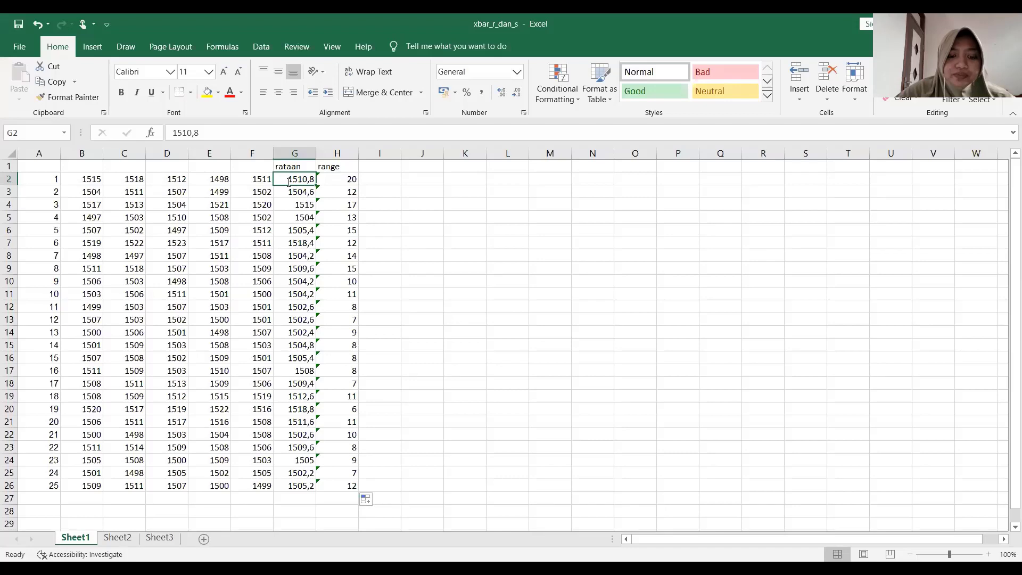
type("=avera")
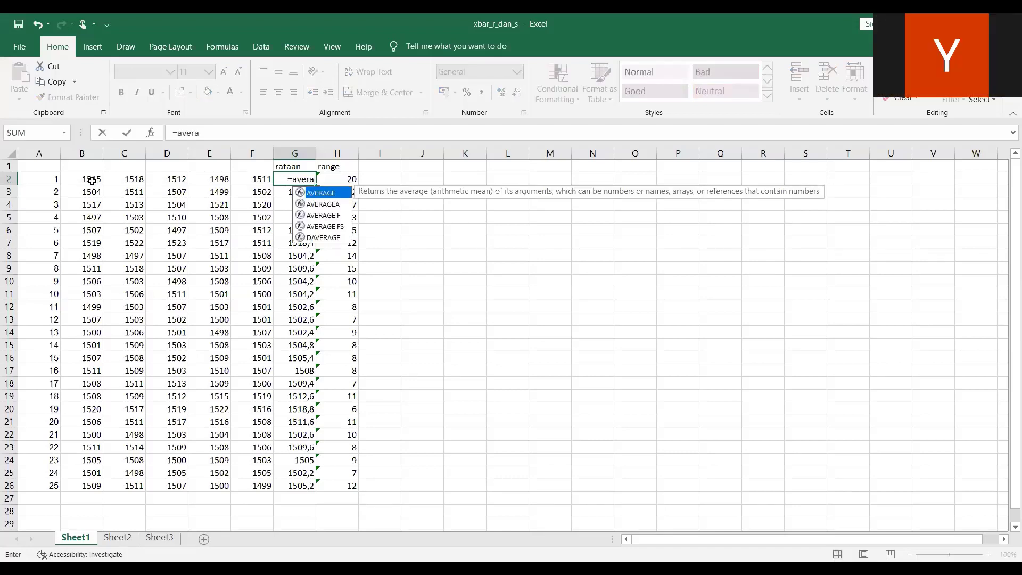
left_click_drag(101, 181, 241, 176)
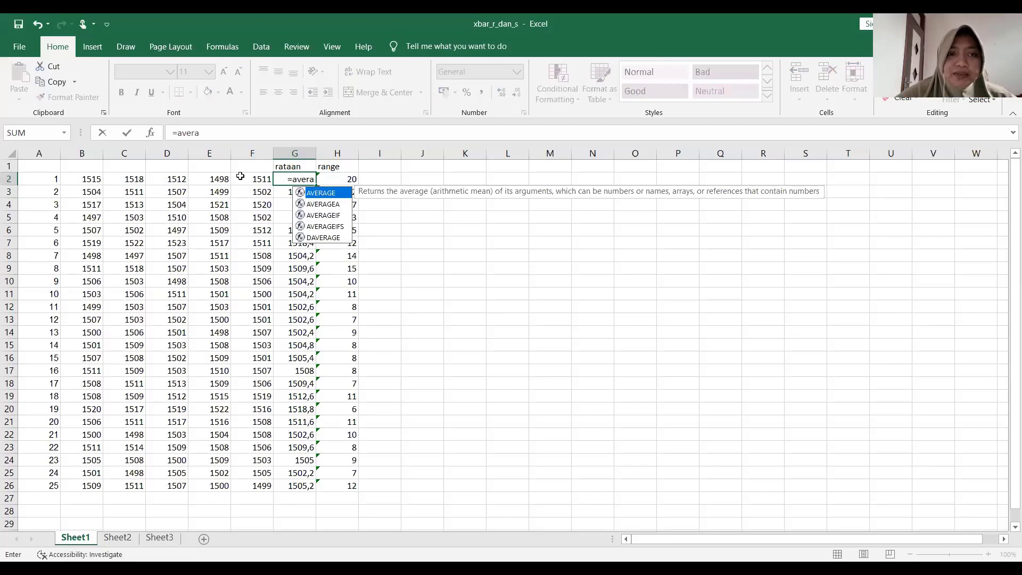
key("Return")
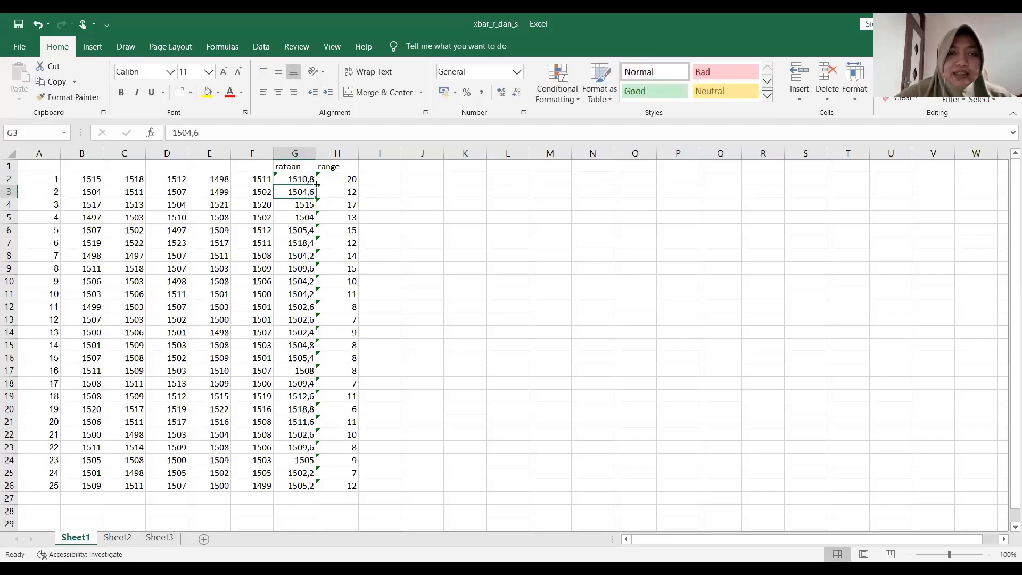
left_click(316, 184)
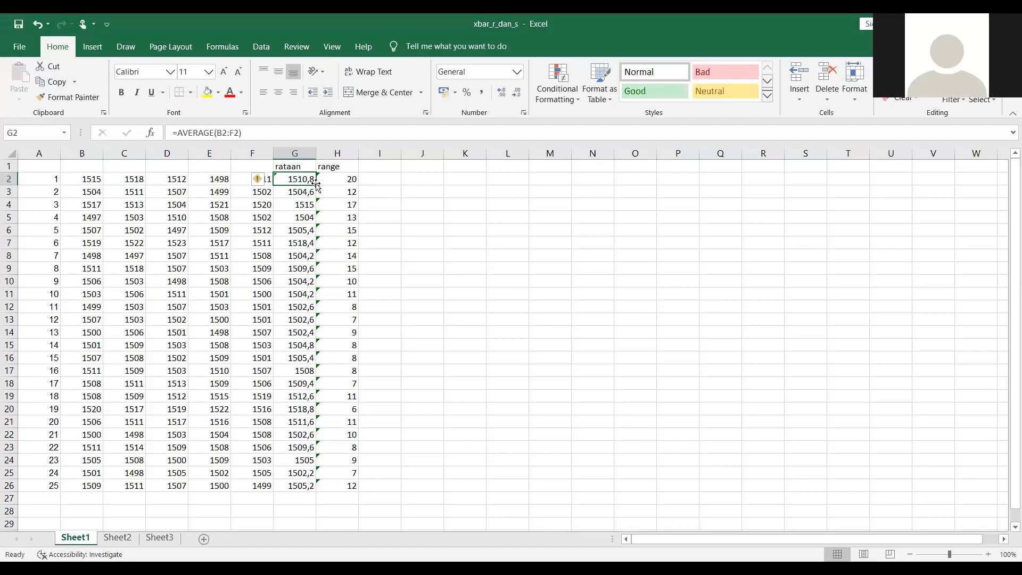
- Enter the header stdev in I1 and begin a formula in I2
left_click(473, 181)
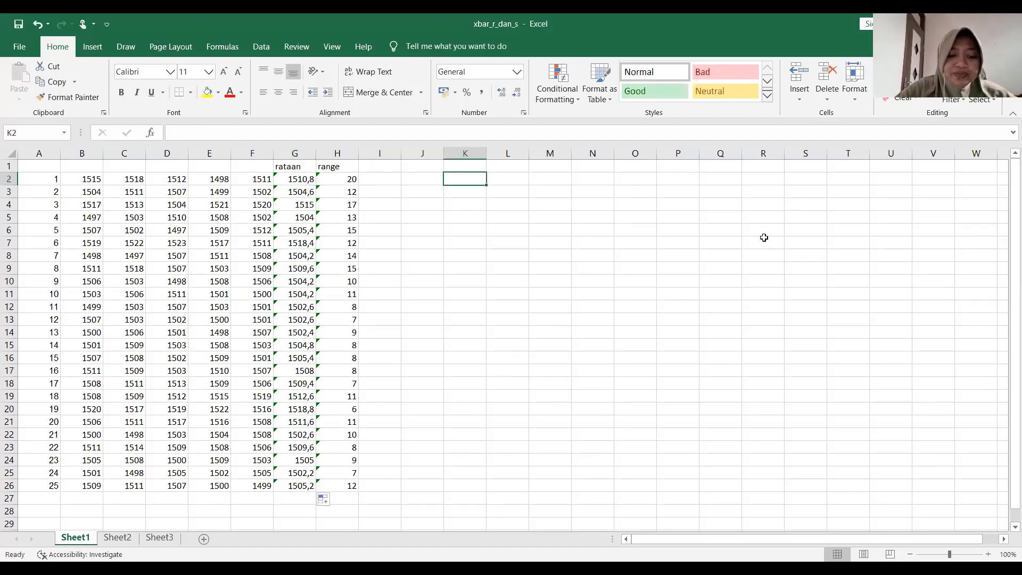
key("Up")
key("Left")
key("Left")
type("st")
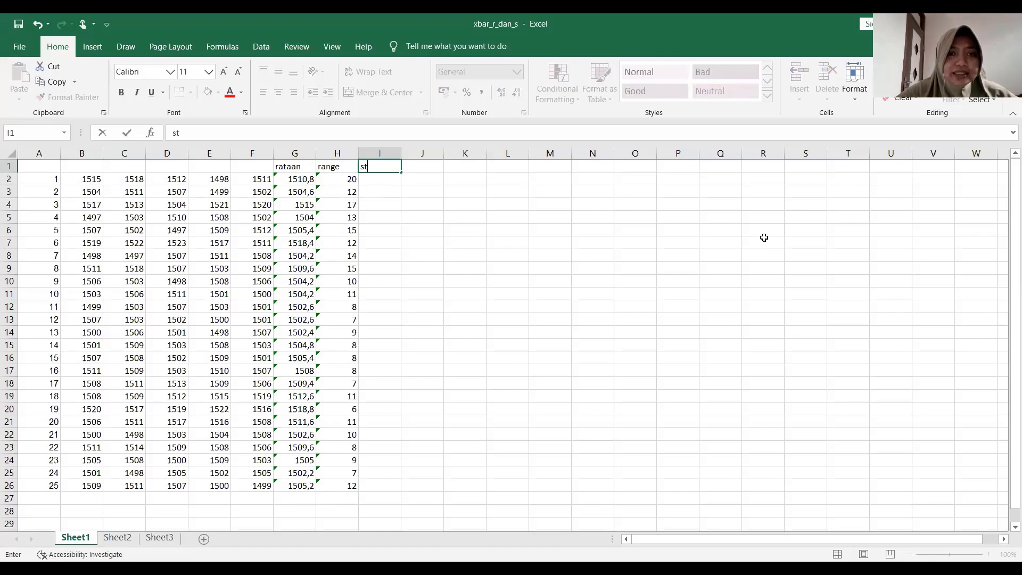
type("dev")
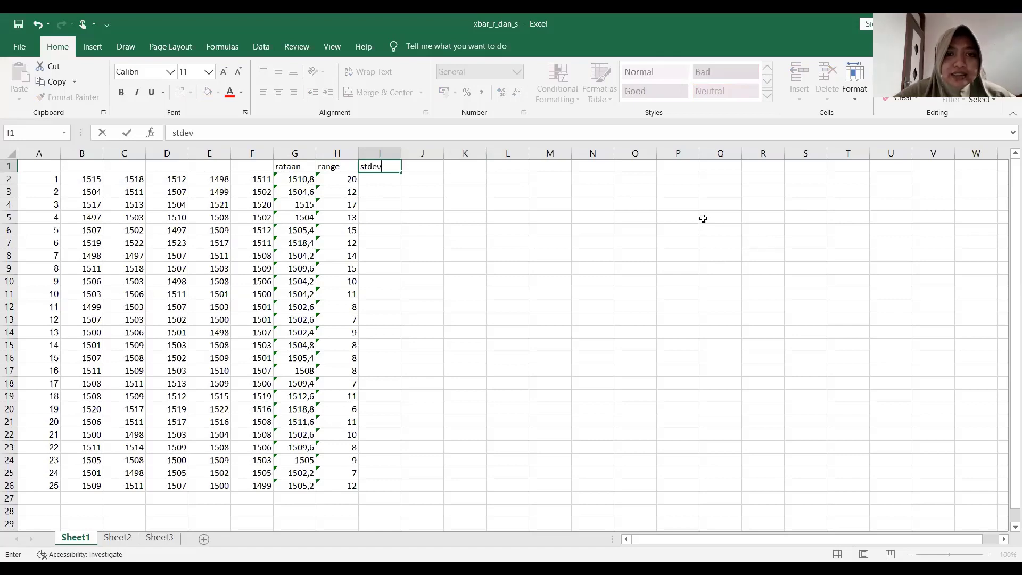
left_click(387, 183)
type("=")
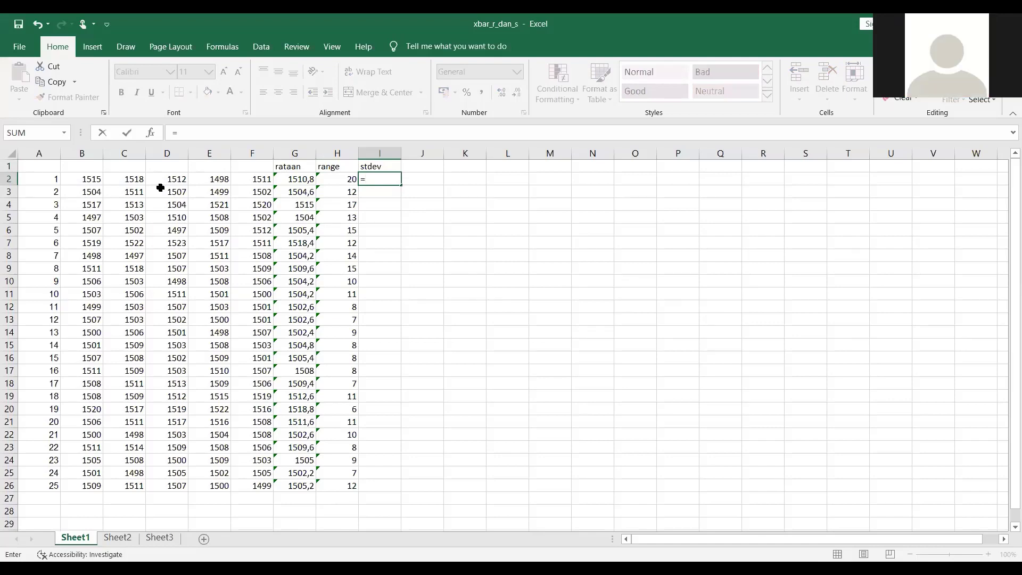
type("std")
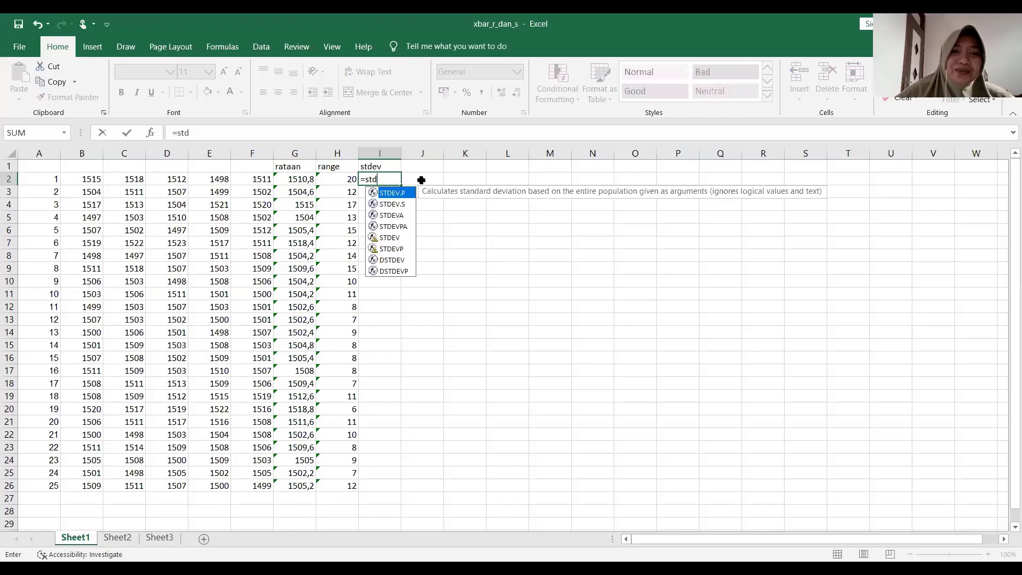
key("BackSpace")
key("BackSpace")
key("BackSpace")
- Enter the squared deviation of B2 from the mean, (B2-G2)^2, as the first term of the I2 formula, followed by a plus
type("(")
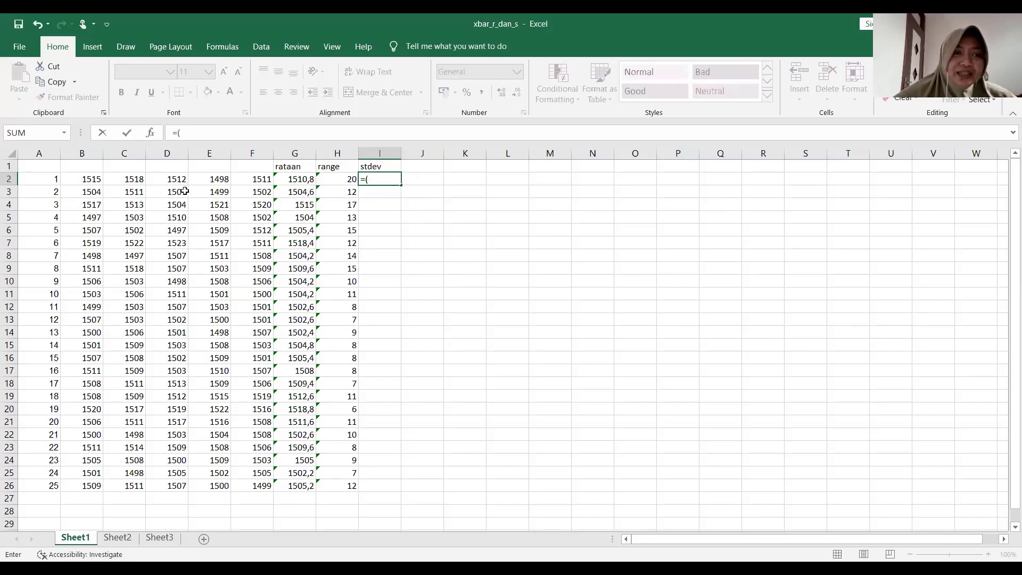
left_click(87, 179)
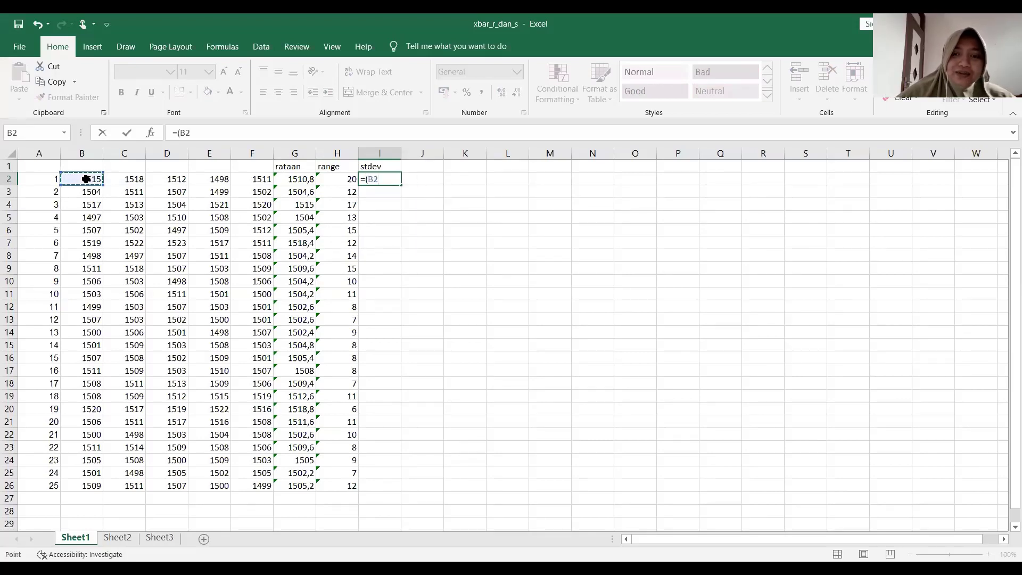
type("-")
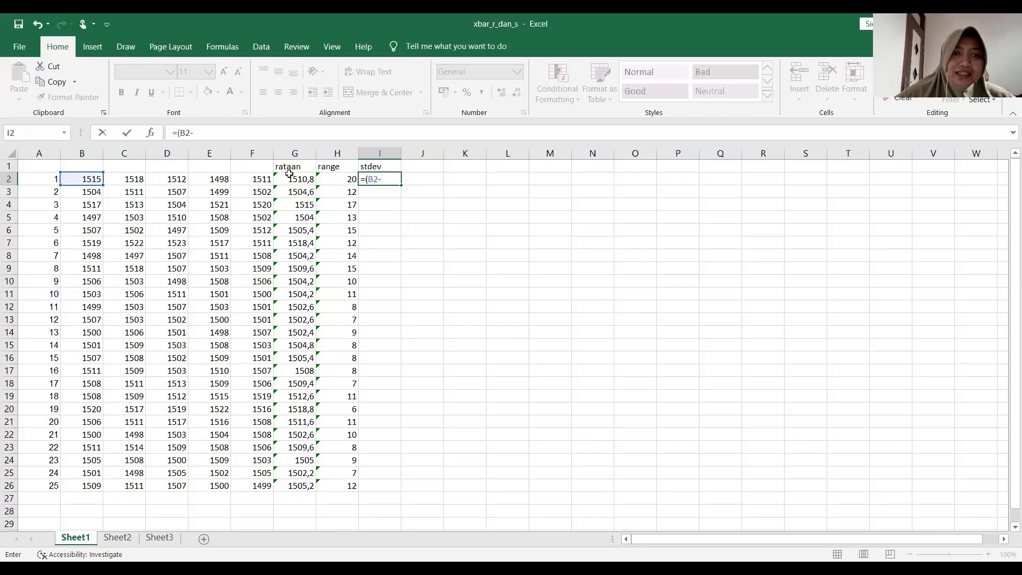
left_click(289, 176)
type(")^")
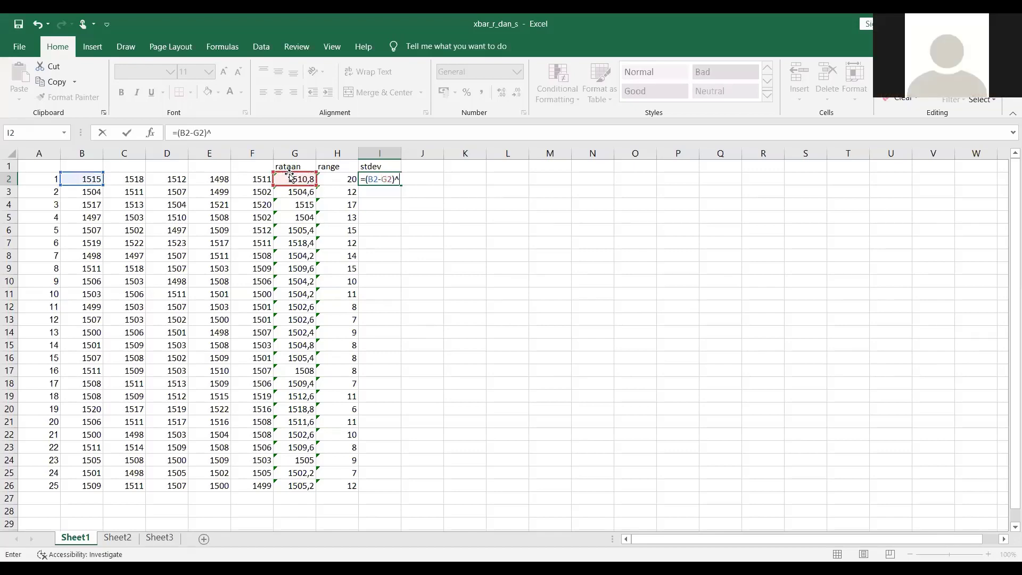
type("2+")
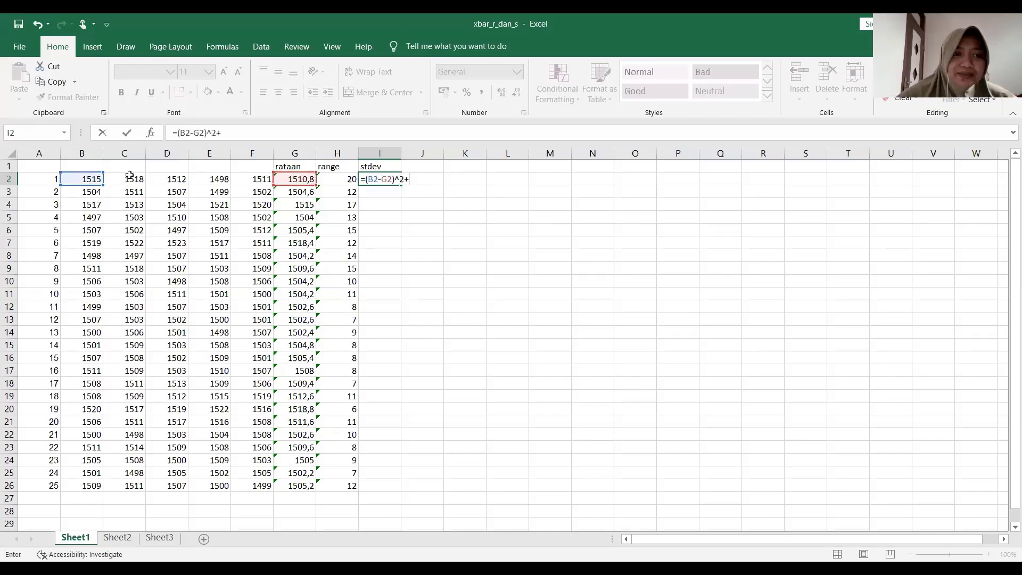
- Add (C2-G2)^2 as the second term of the I2 formula, followed by a plus
left_click(131, 178)
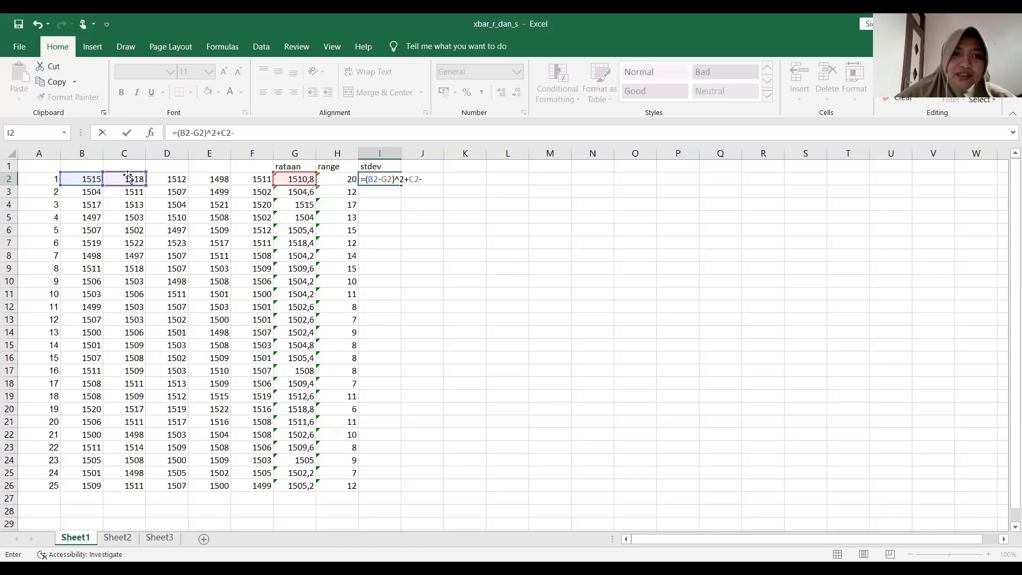
type("-")
left_click(306, 177)
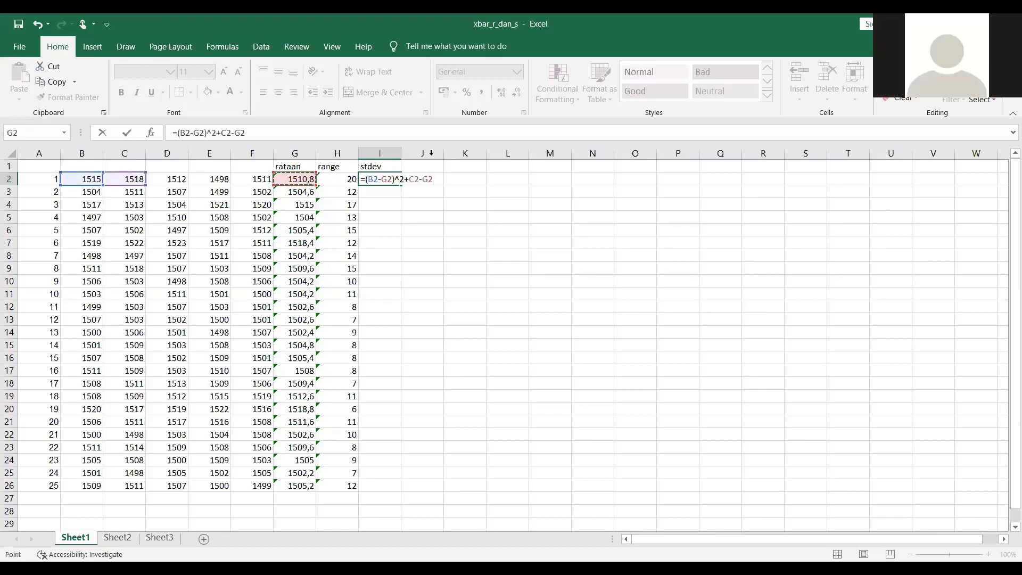
left_click(411, 178)
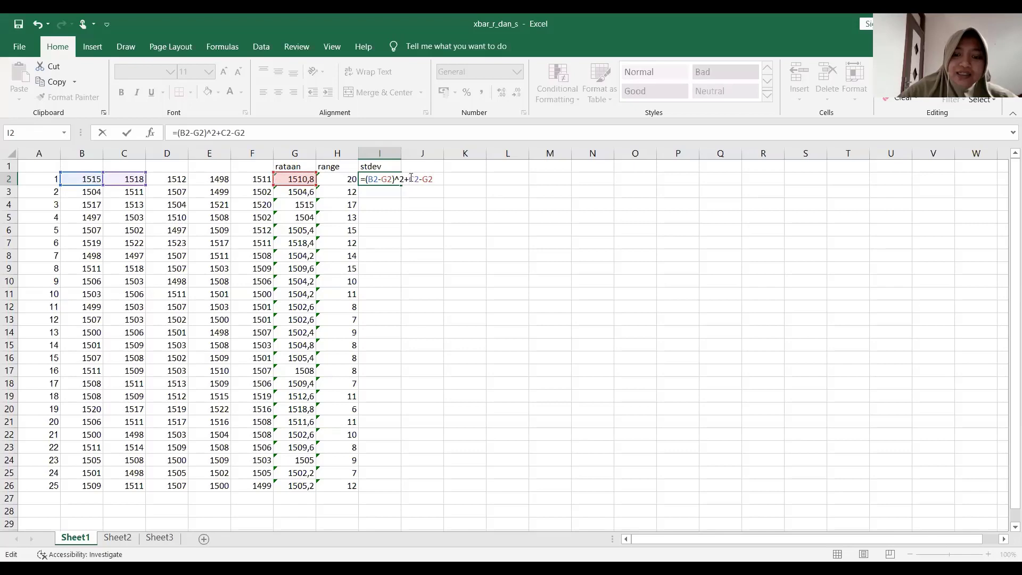
type("(")
left_click(439, 177)
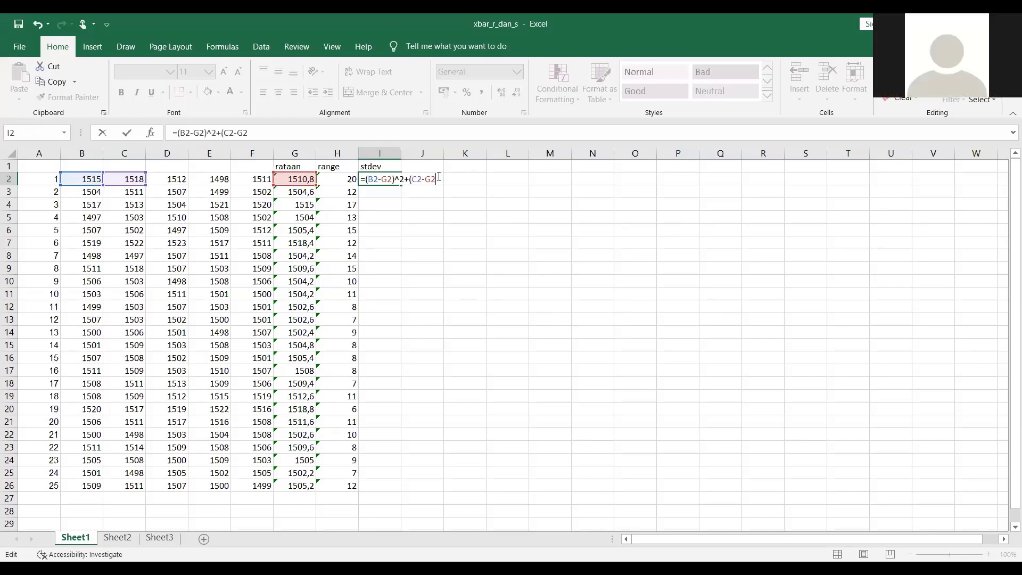
type(")^2+")
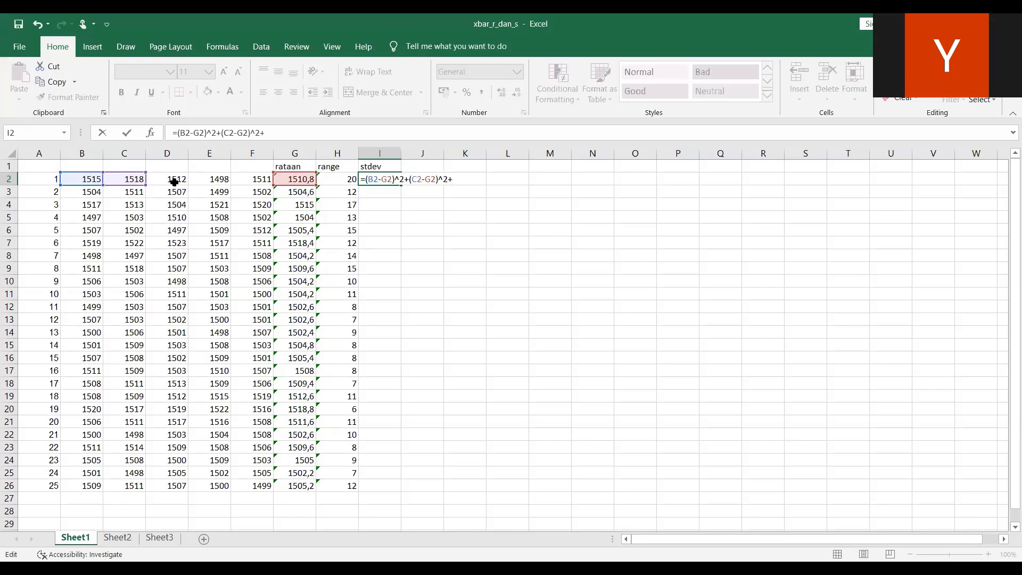
left_click(179, 180)
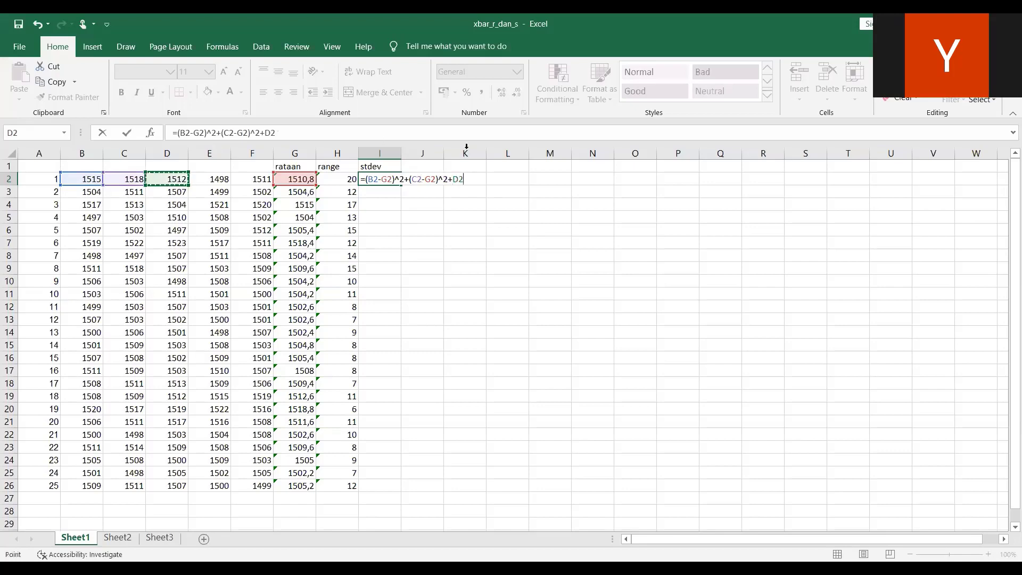
left_click(471, 180)
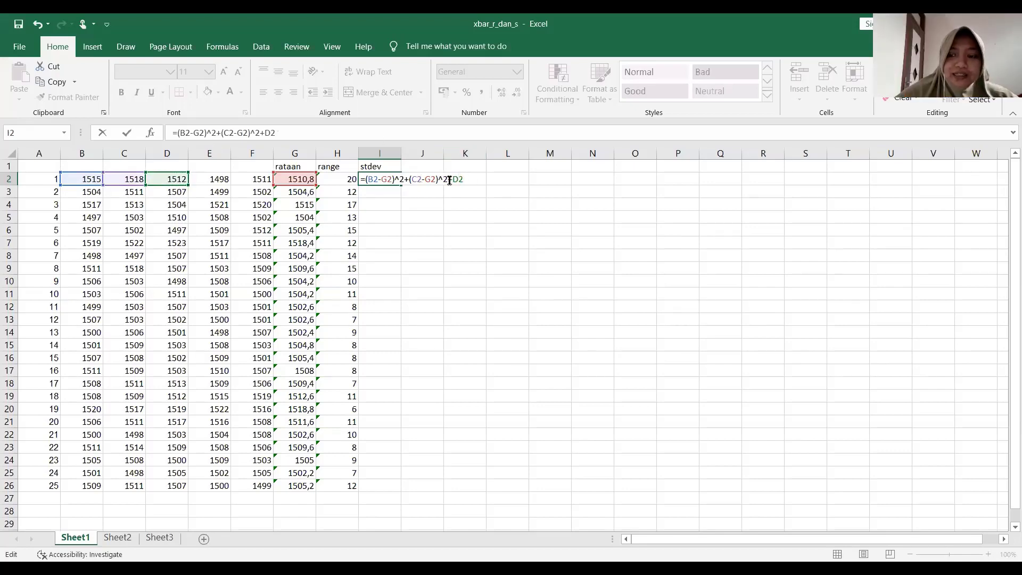
key("BackSpace")
key("BackSpace")
key("BackSpace")
- Append a copy of the terms (B2-G2)^2+(C2-G2)^2 to the I2 formula, joined with a plus
left_click_drag(448, 180, 367, 179)
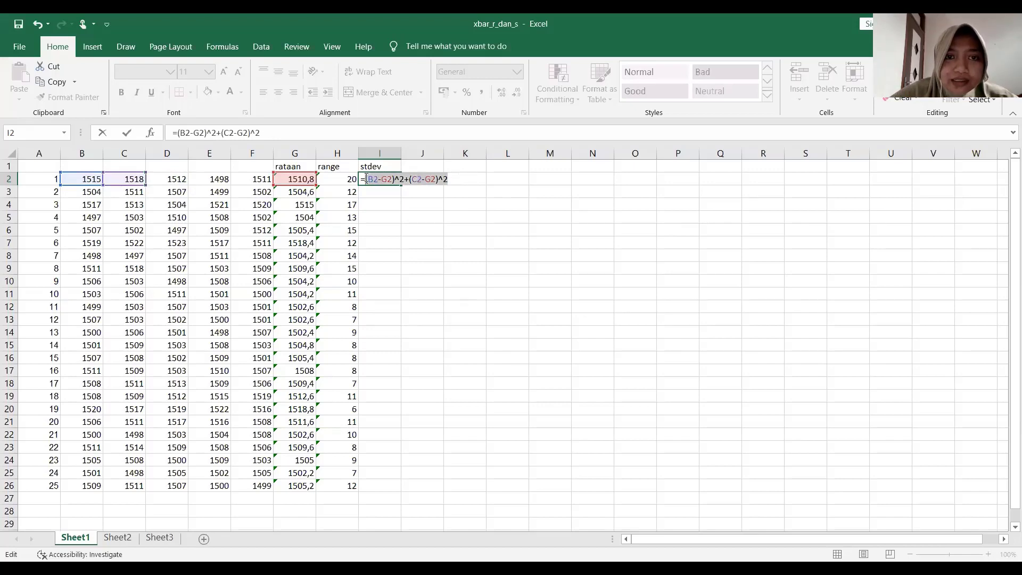
left_click(450, 179)
type("+")
key("ctrl+v")
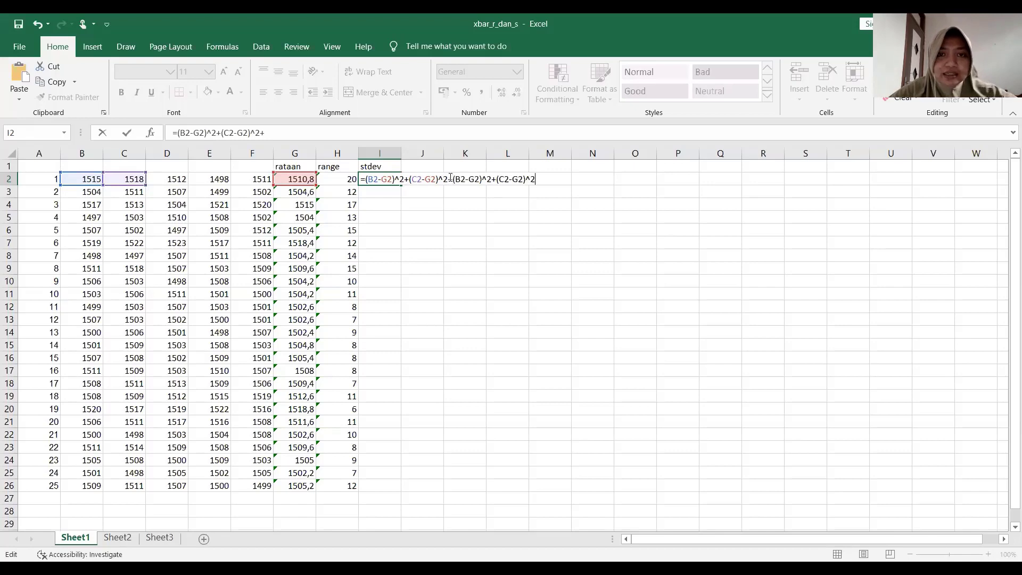
- Change the third term of the I2 formula to (d2-d2)^2
left_click(462, 180)
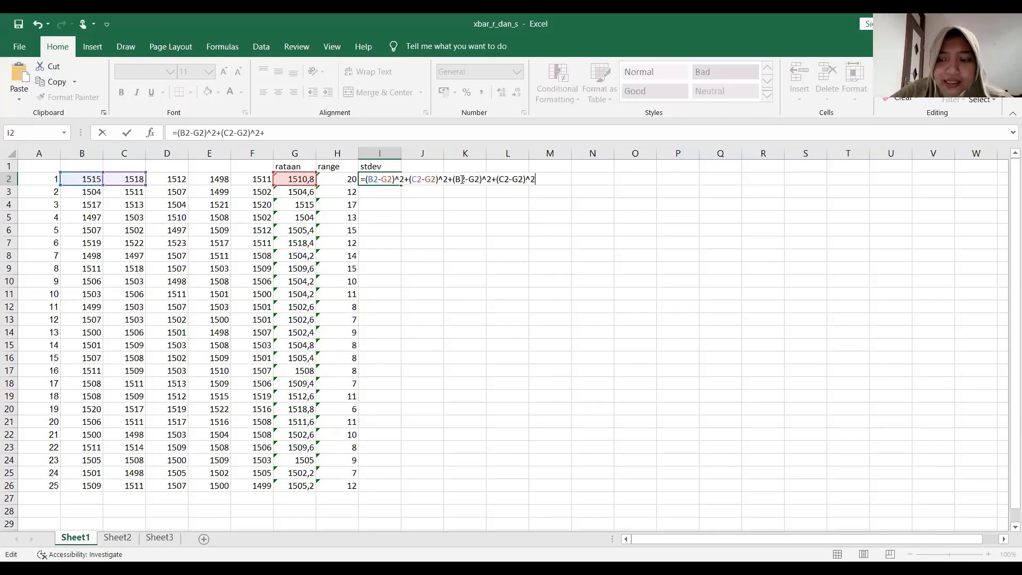
key("BackSpace")
type("d")
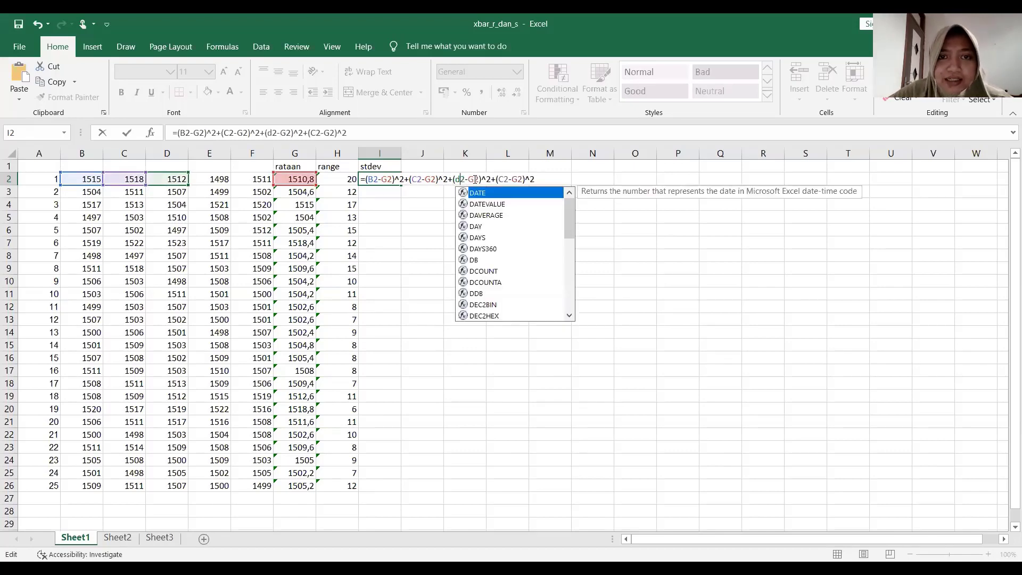
left_click(473, 179)
key("BackSpace")
type("d")
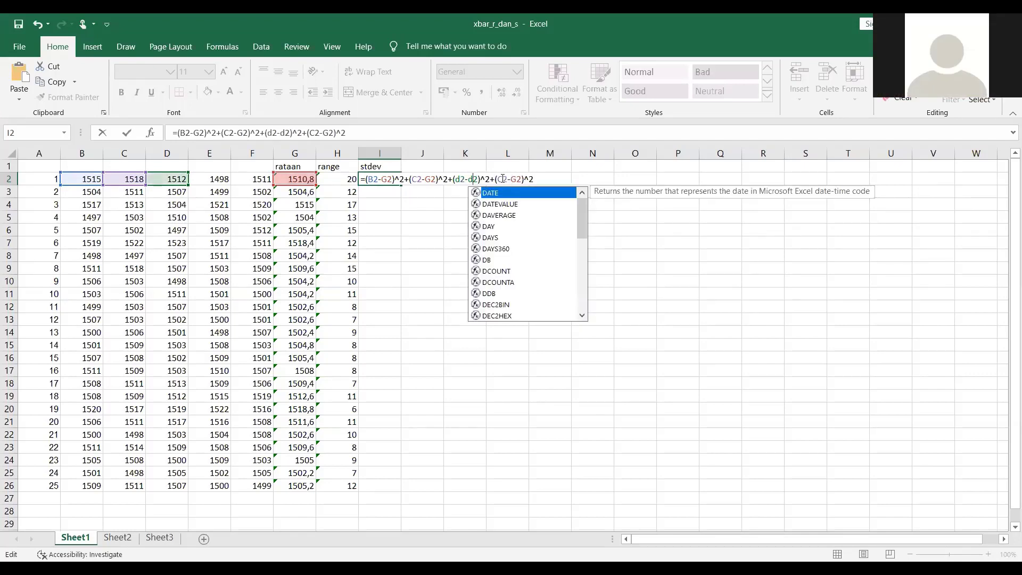
- Change the fourth term of the I2 formula to (e2-e2)^2
left_click(503, 179)
key("BackSpace")
type("e")
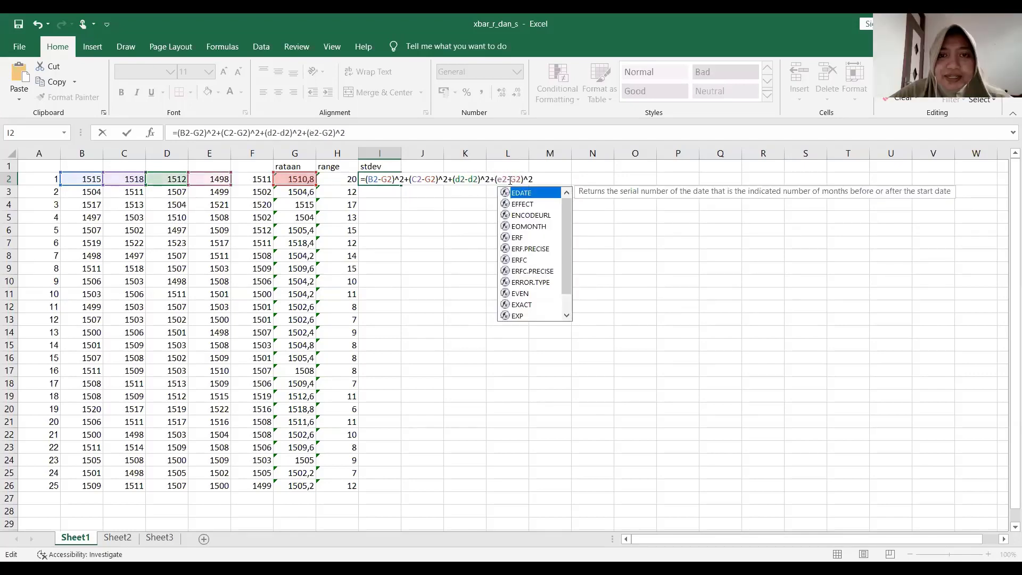
left_click(520, 180)
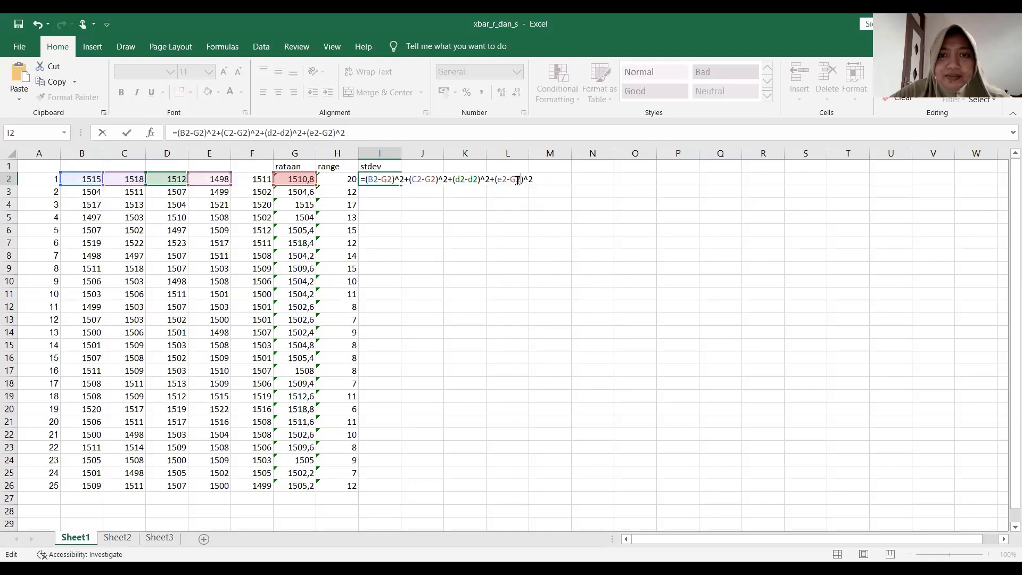
key("BackSpace")
type("e")
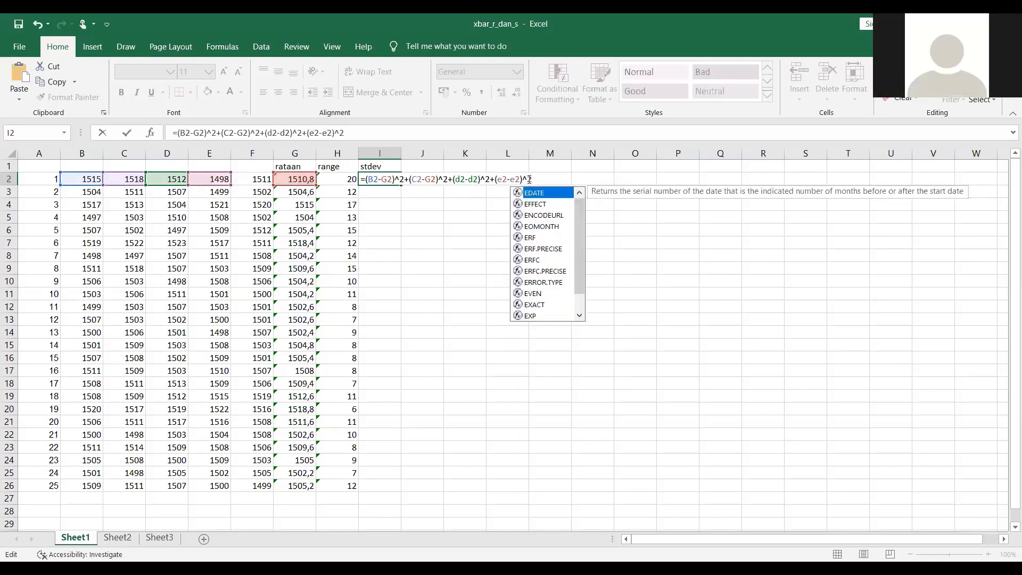
- Append the term (B2-G2)^2 to the I2 formula with a plus, using the copied terms and removing the surplus (C2-G2)^2
left_click(534, 180)
type("+")
key("ctrl+v")
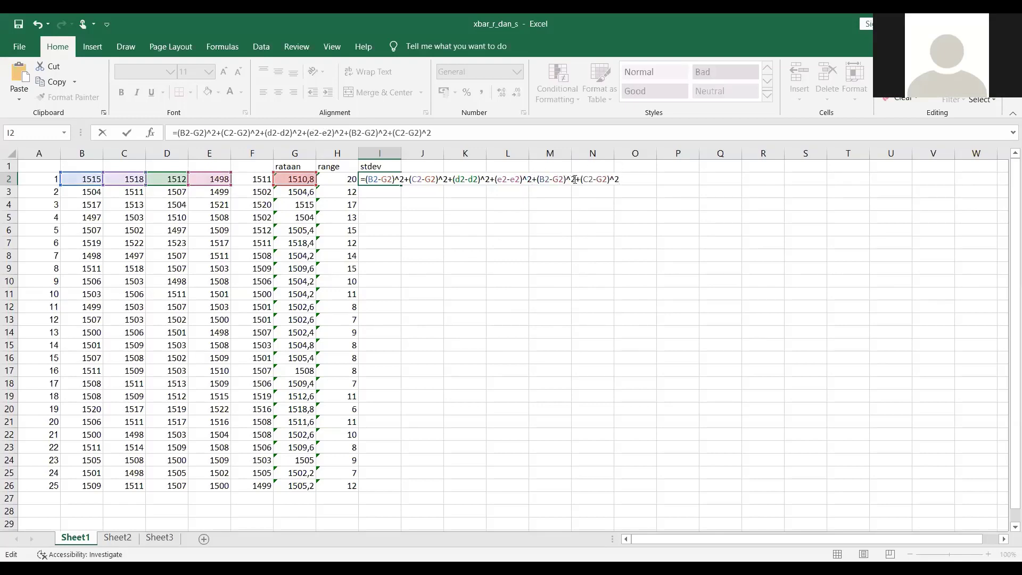
key("BackSpace")
key("BackSpace")
key("BackSpace")
key("BackSpace")
key("BackSpace")
key("BackSpace")
key("BackSpace")
key("BackSpace")
key("BackSpace")
key("BackSpace")
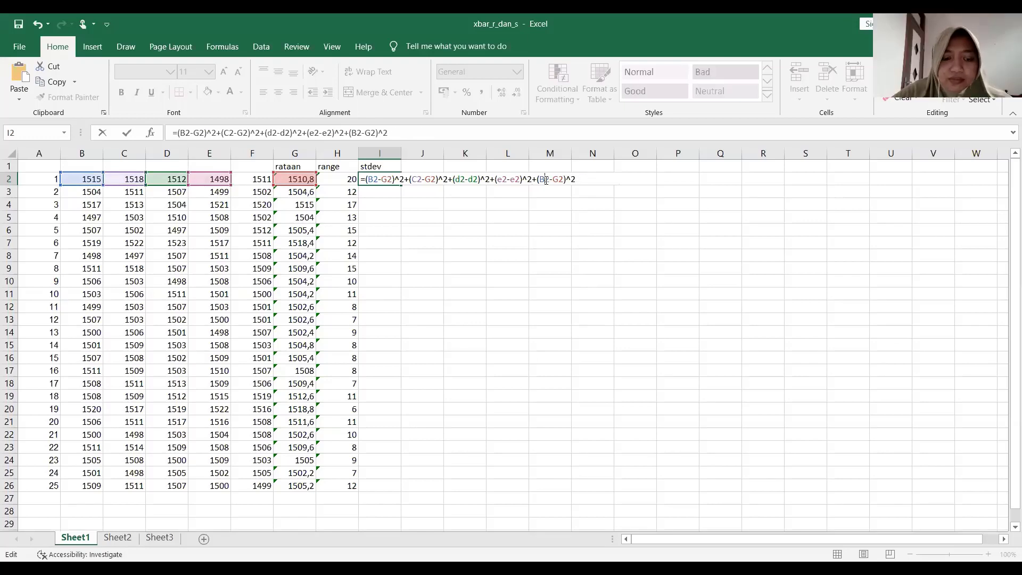
- Change the fifth term of the I2 formula to (f2-f2)^2
left_click(546, 181)
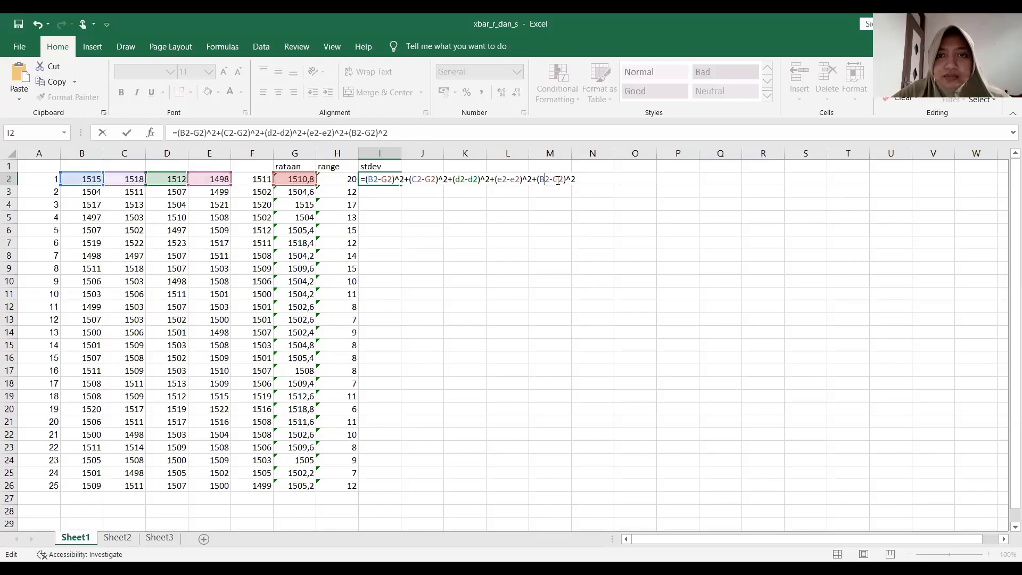
key("BackSpace")
type("f")
left_click(557, 181)
key("BackSpace")
type("f")
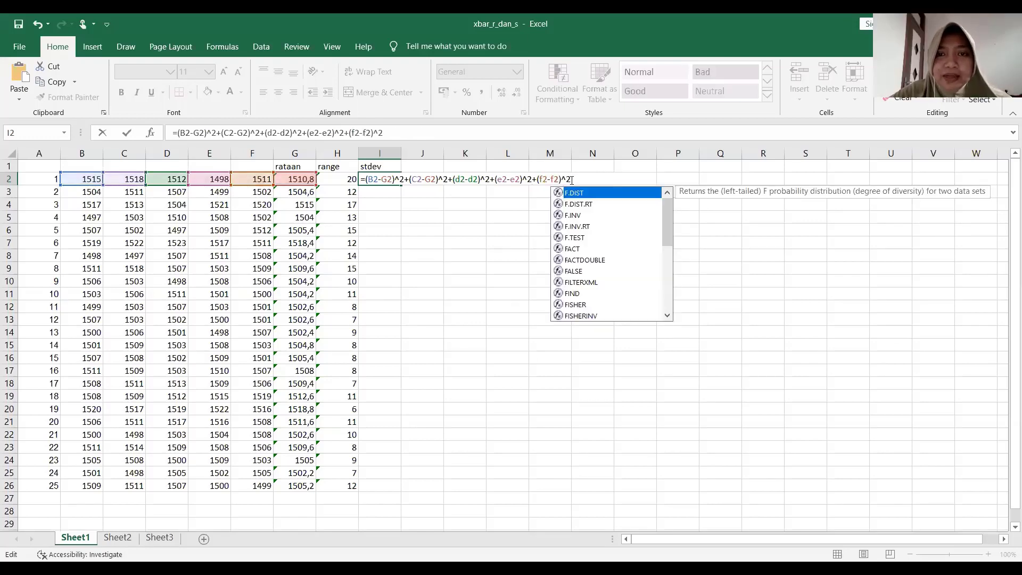
- Enclose the sum of the five squared terms in I2 in parentheses and divide it by 4, adding a closing parenthesis
left_click(572, 180)
type(")")
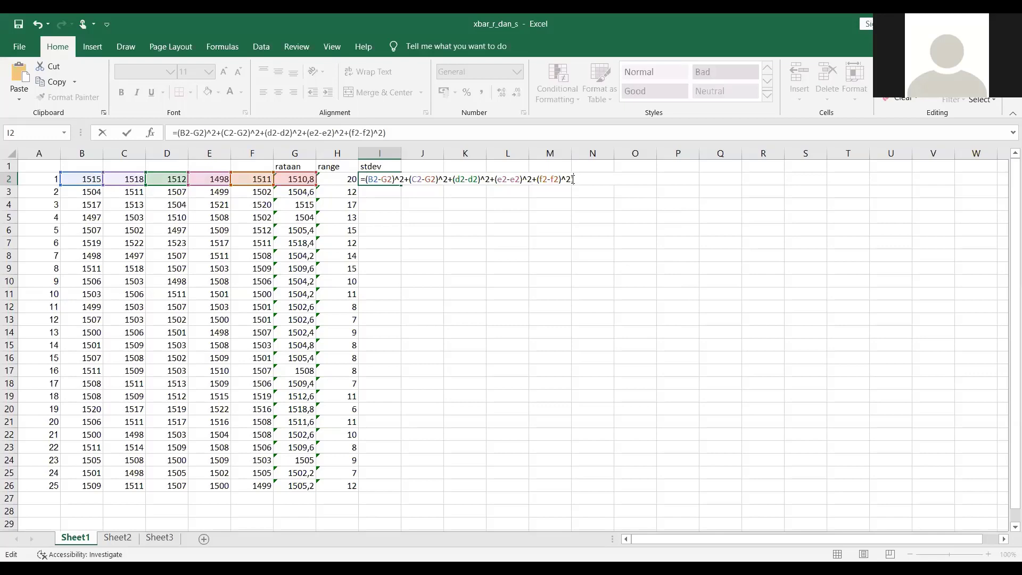
left_click(366, 179)
type("(")
type("/")
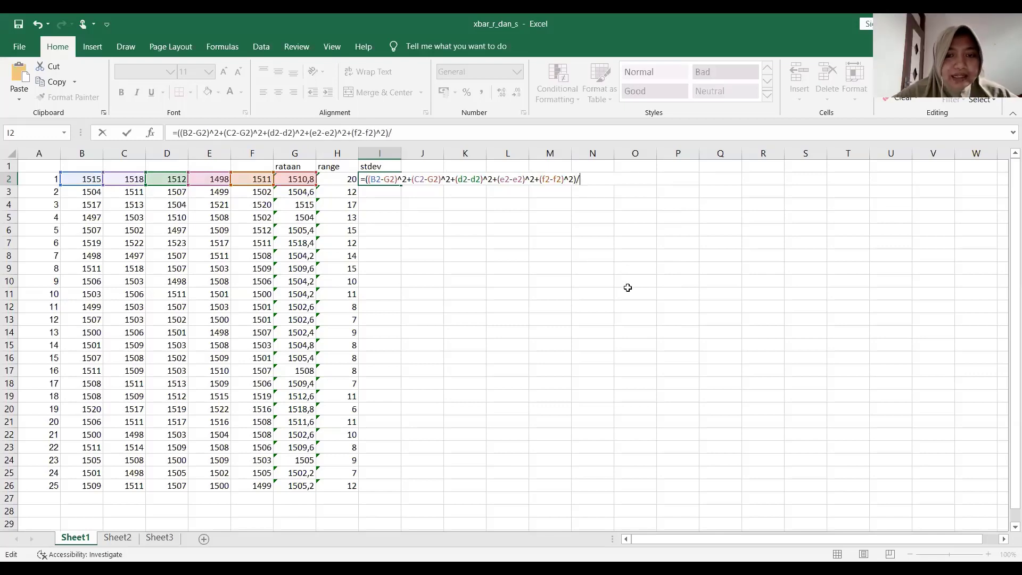
type("4)")
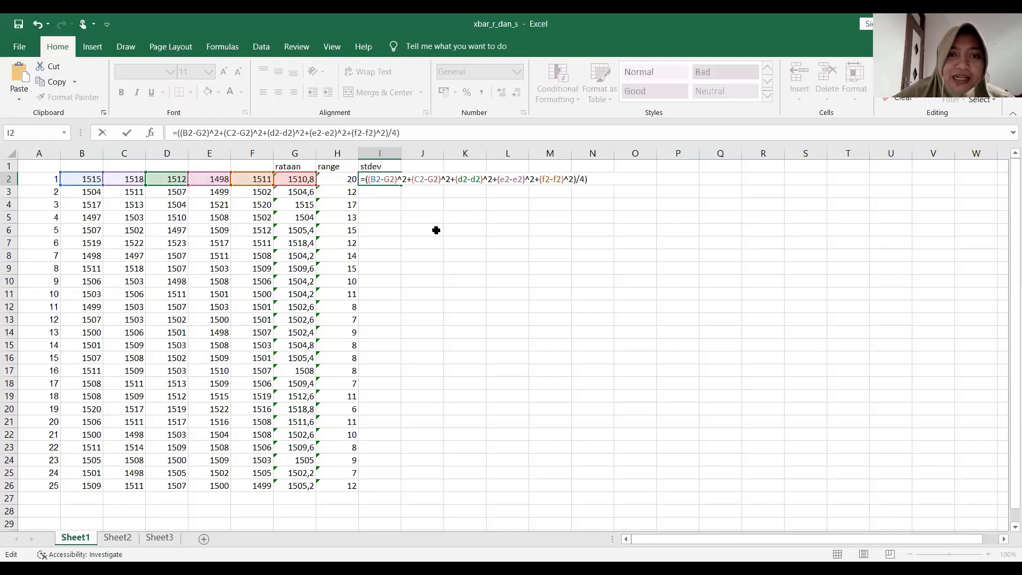
- Put the sqrt function in front of the I2 expression and enter the formula, accepting the proposed correction
left_click(365, 179)
type("s")
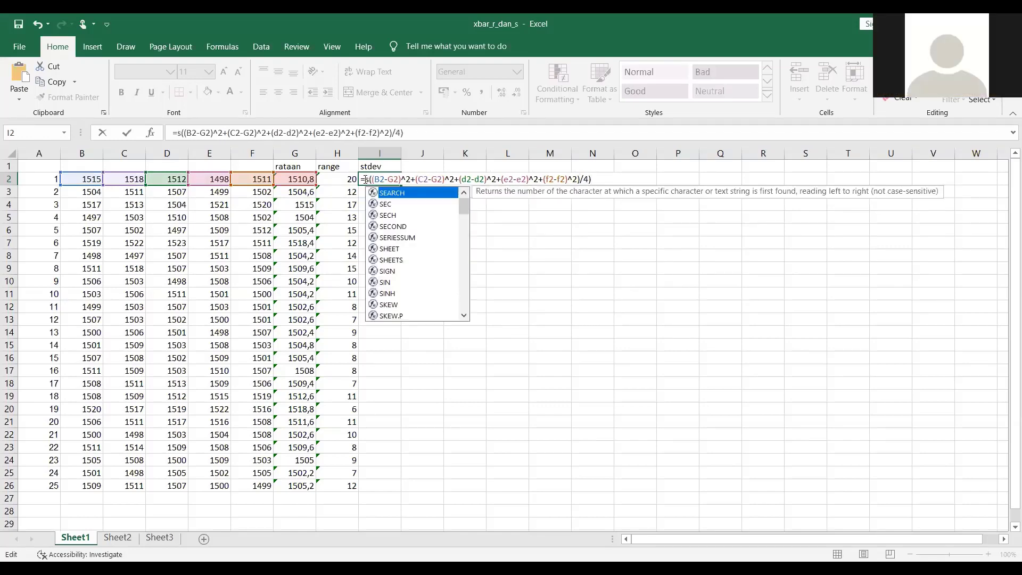
type("qrt")
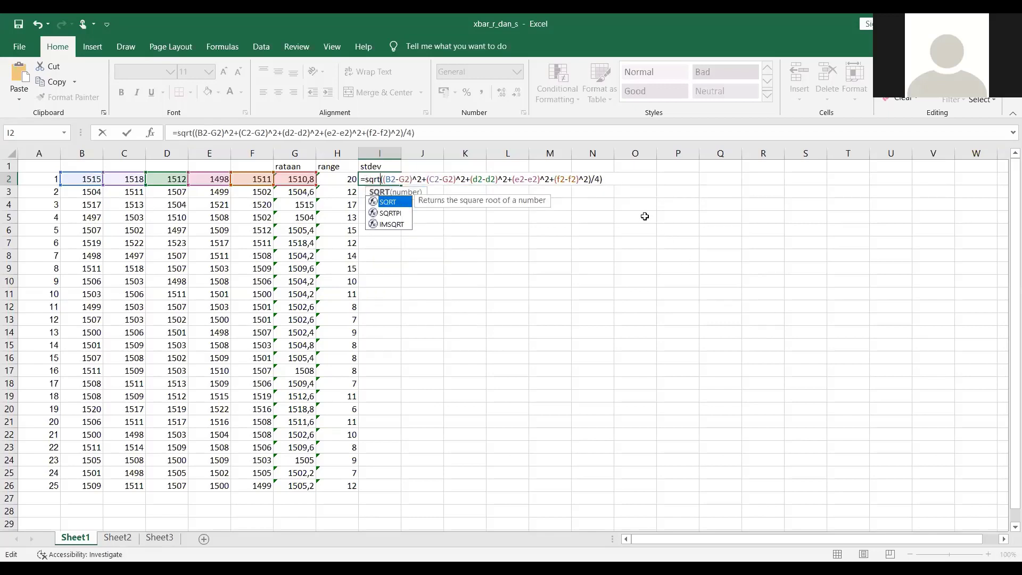
key("Return")
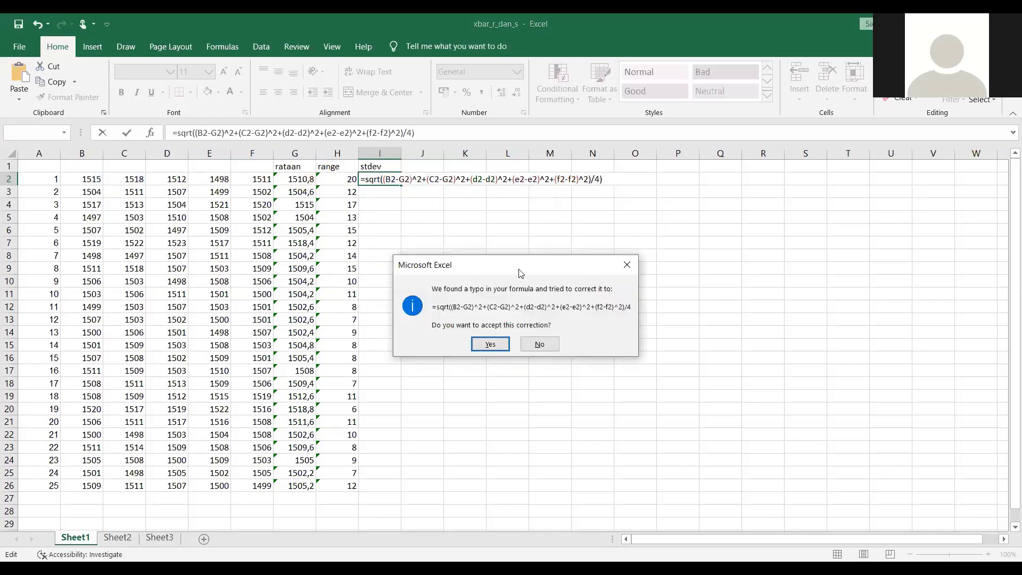
left_click(488, 344)
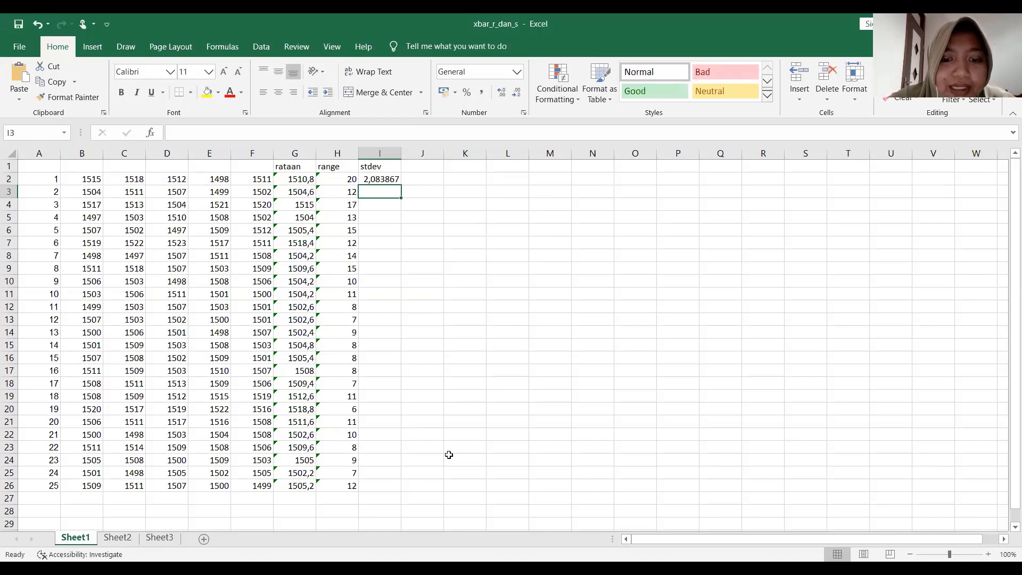
- Enter =STDEV(B2:F2) in J2 as a check on the manual standard deviation
key("alt+Tab")
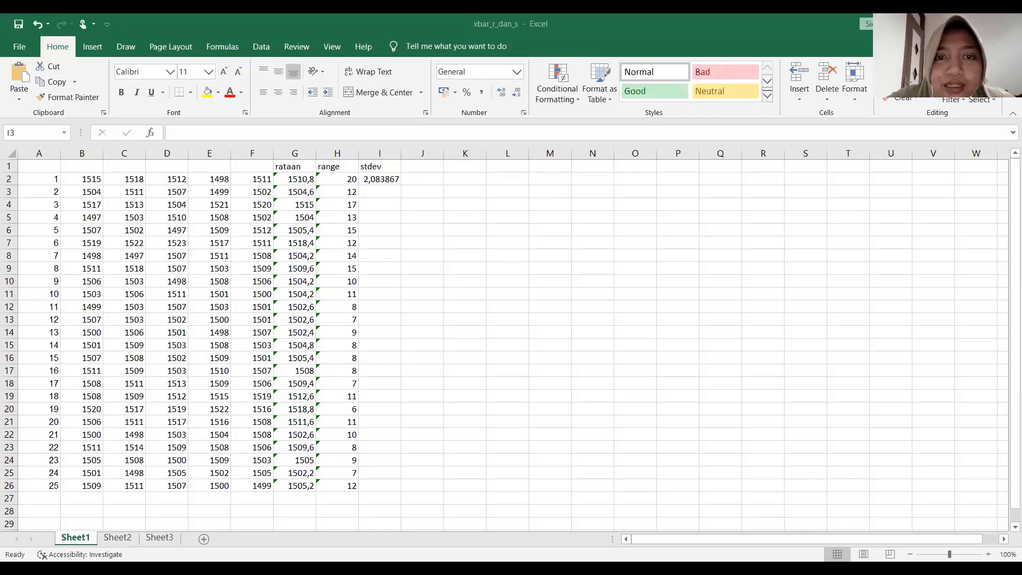
left_click(411, 184)
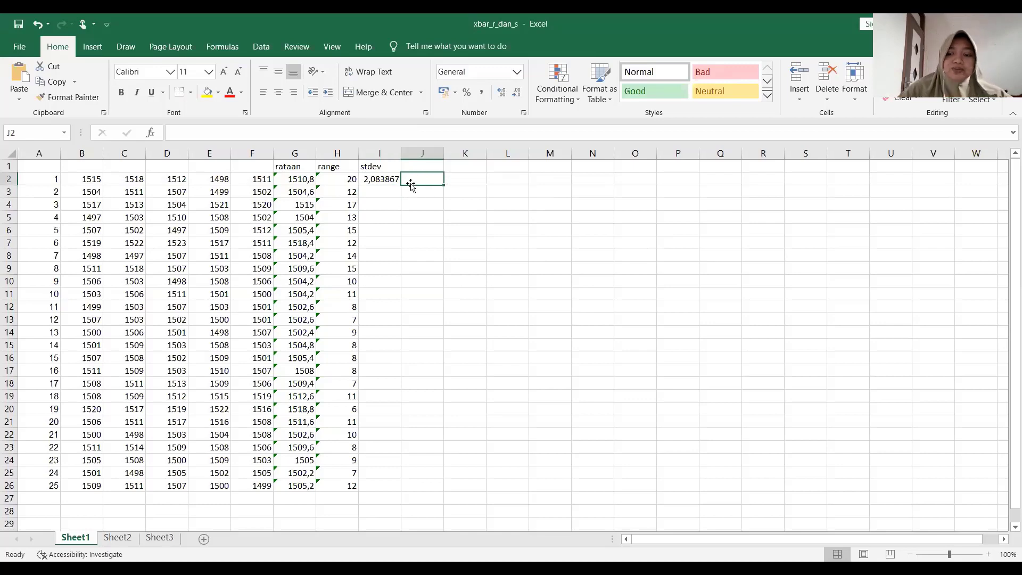
type("=")
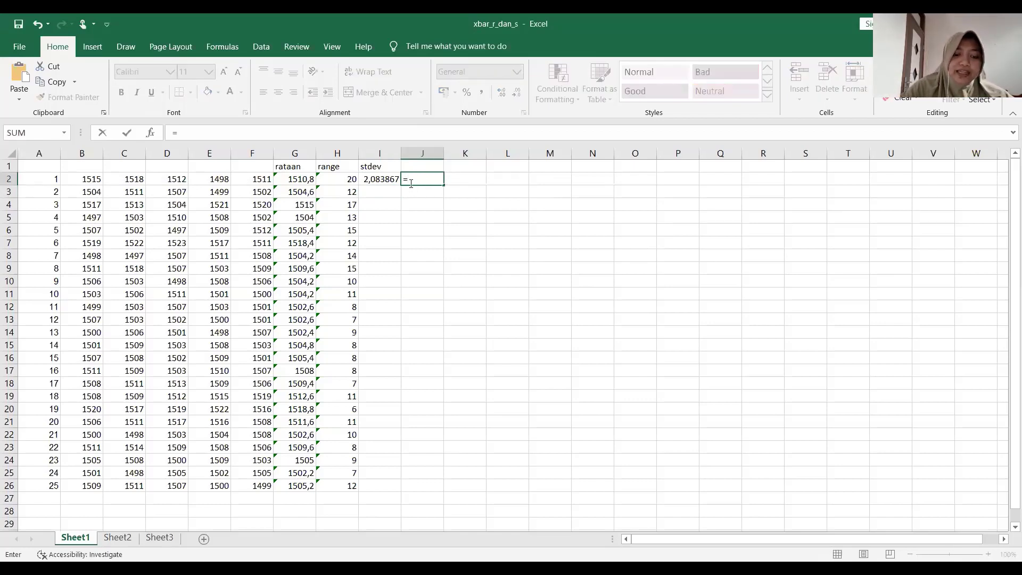
type("st")
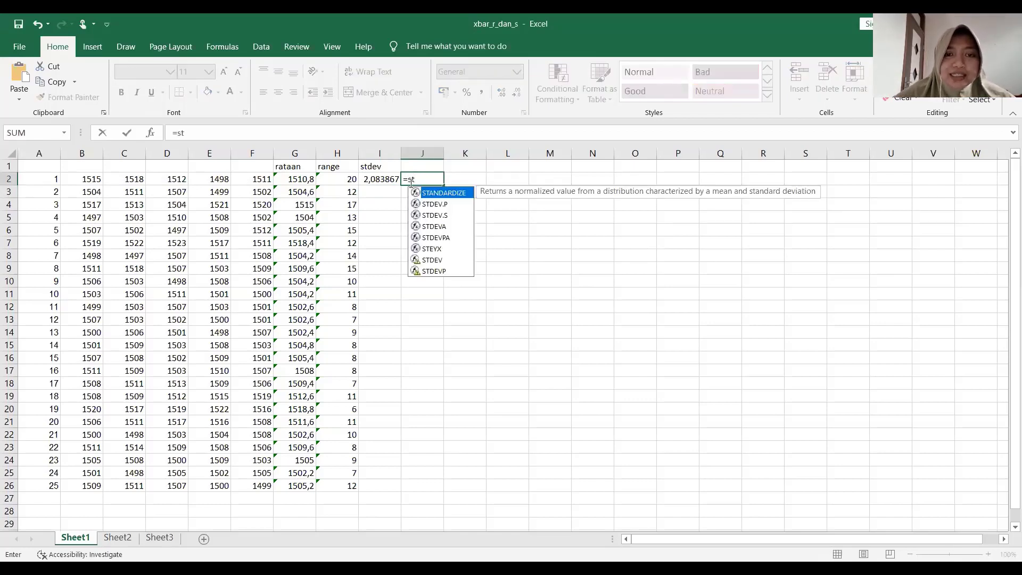
left_click(446, 265)
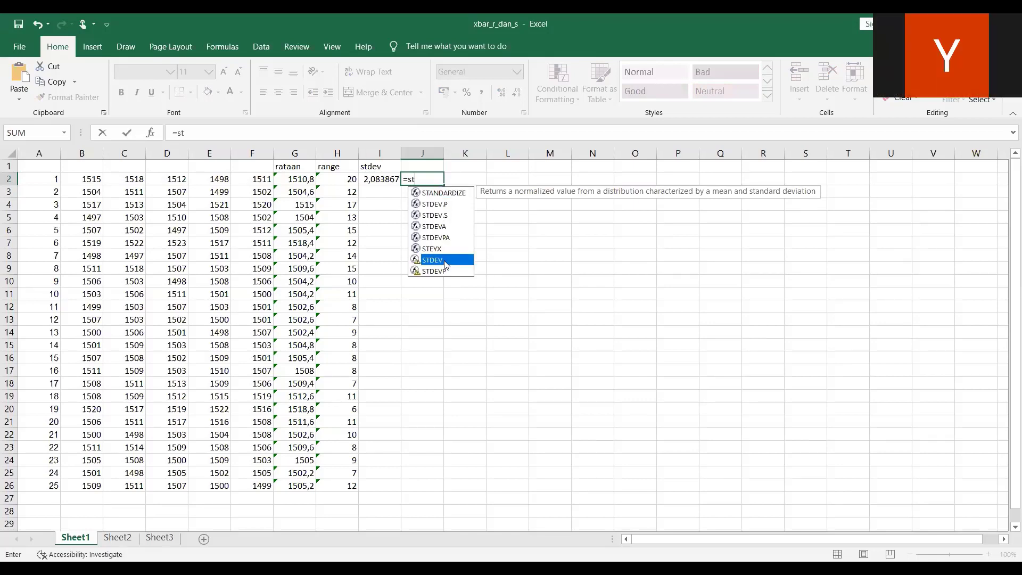
double_click(446, 261)
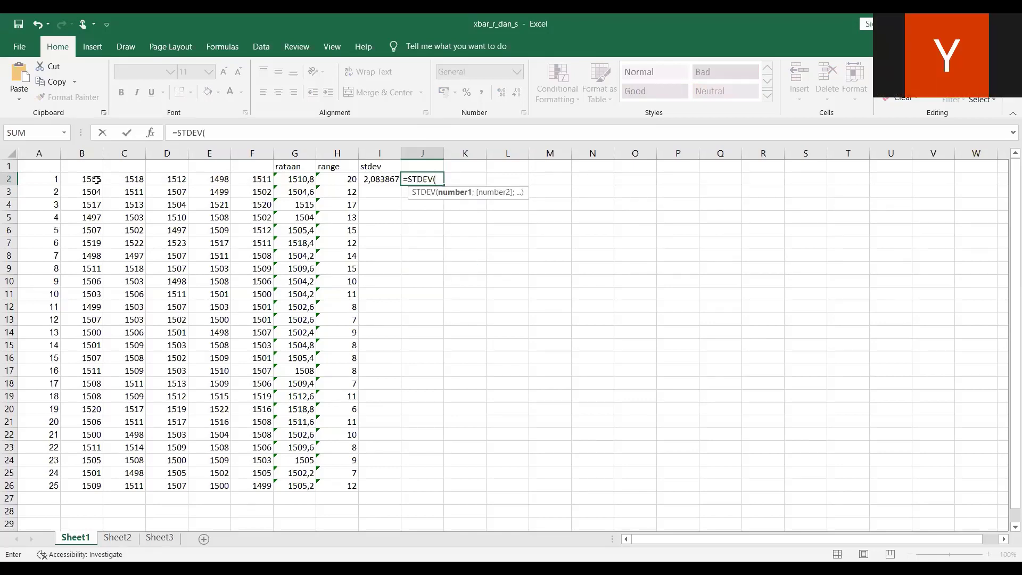
left_click_drag(96, 180, 248, 181)
key("Return")
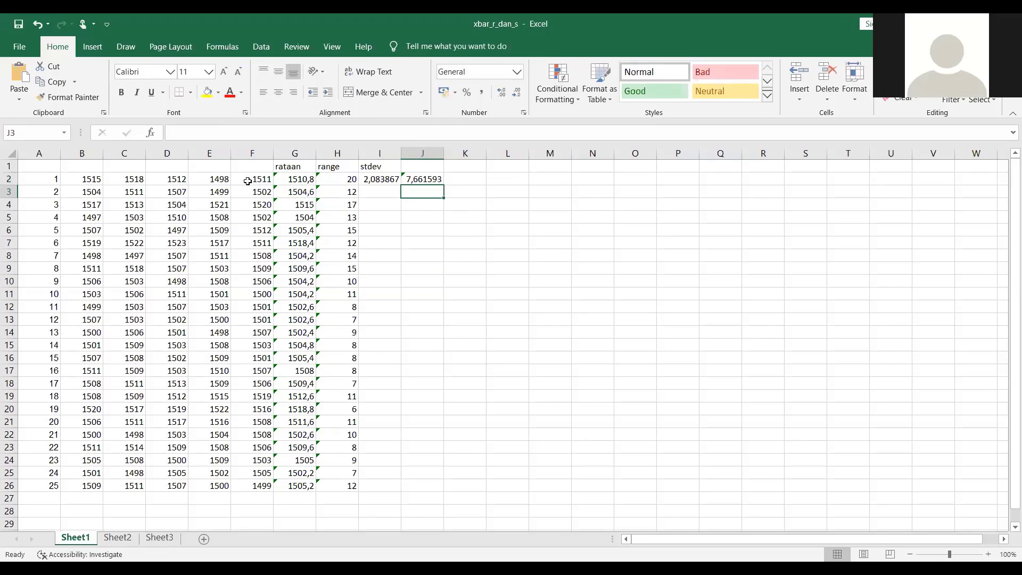
- Correct the last three terms of the I2 formula to (D2-G2)^2, (E2-G2)^2 and (F2-G2)^2
left_click(380, 180)
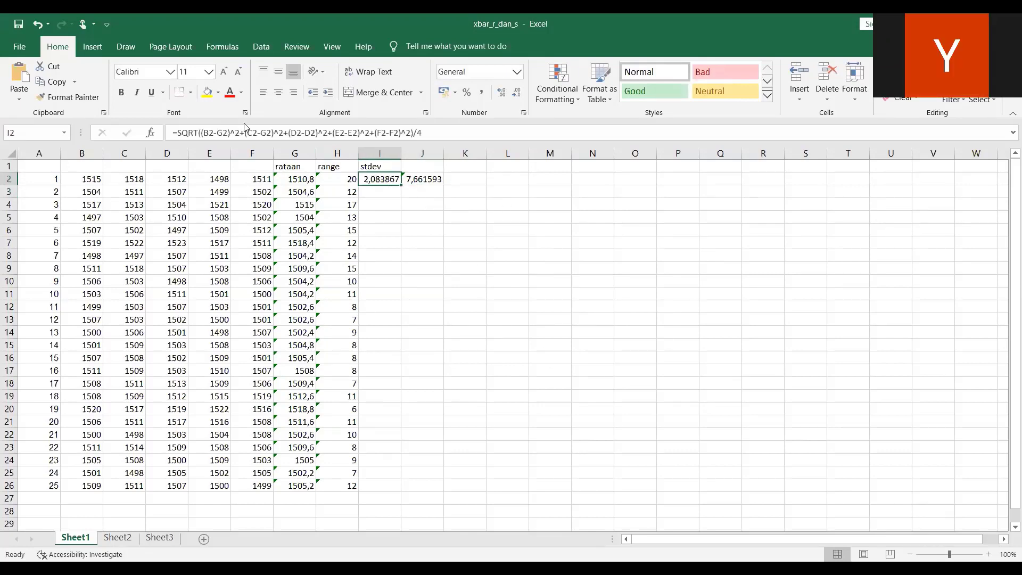
left_click(310, 135)
key("BackSpace")
type("g")
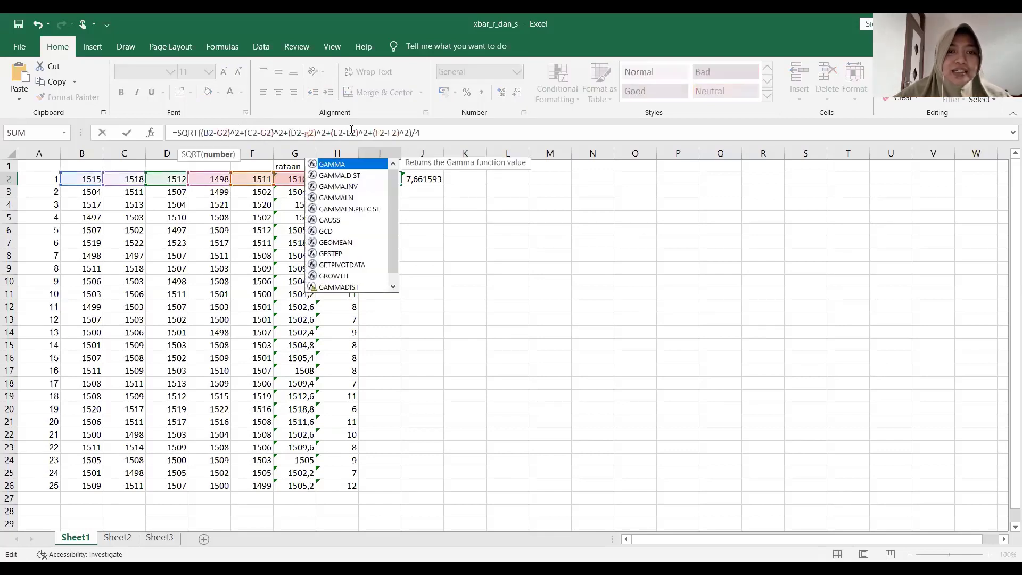
left_click(351, 131)
key("BackSpace")
type("g")
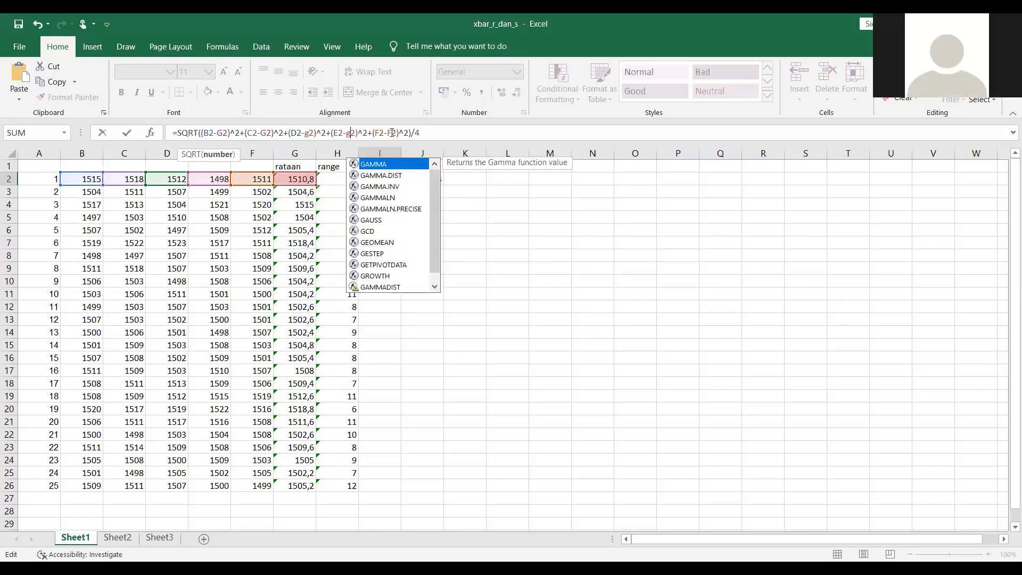
key("Return")
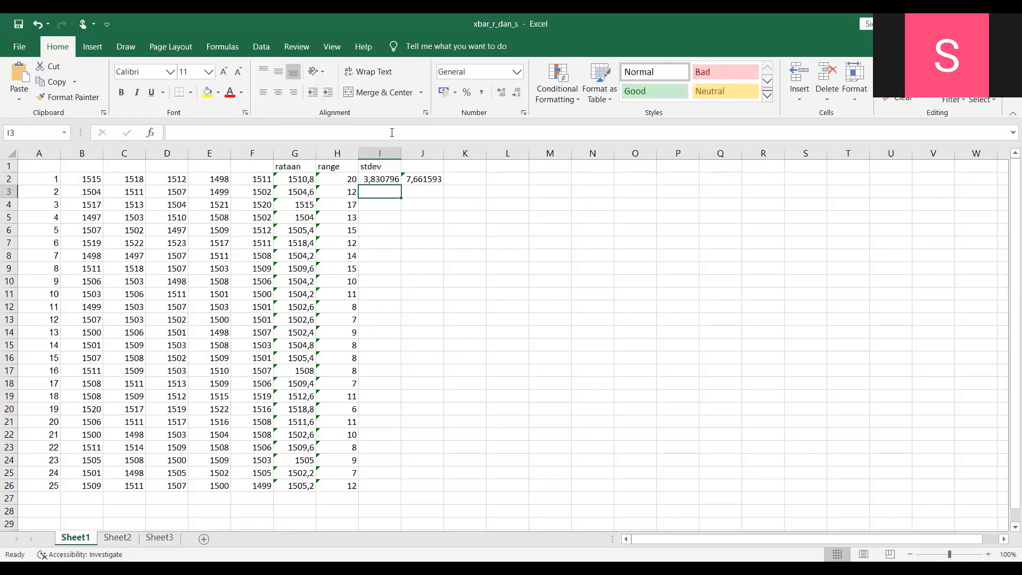
- Try to bring the division by 4 inside the square root in I2 by adding a closing parenthesis at the end
left_click(375, 178)
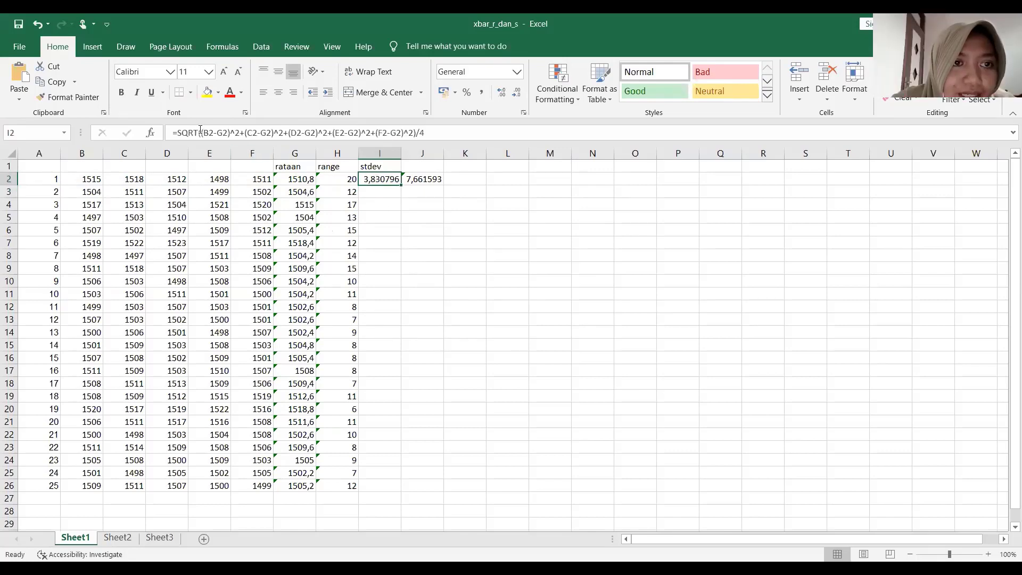
left_click(434, 129)
type(")")
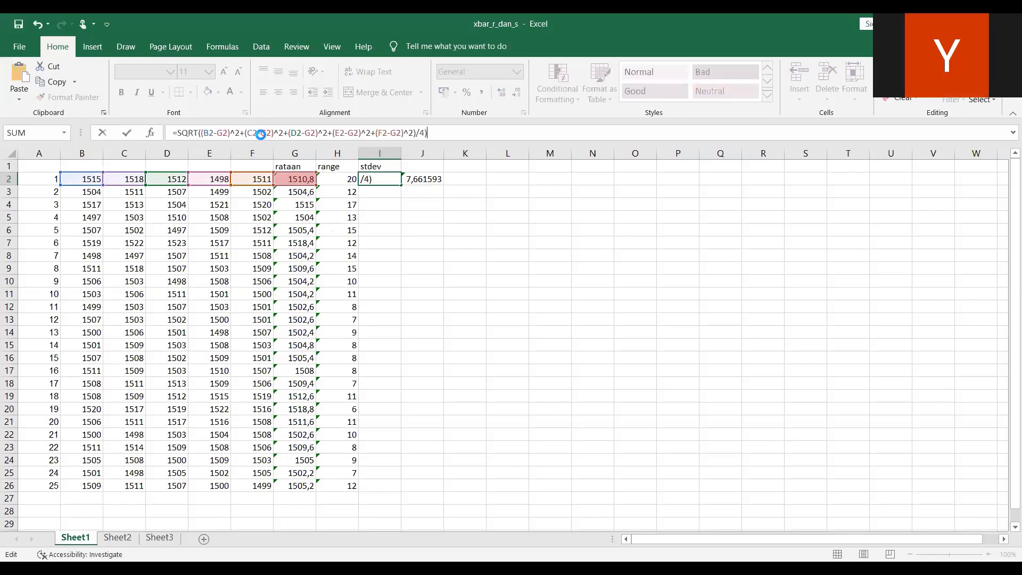
key("Return")
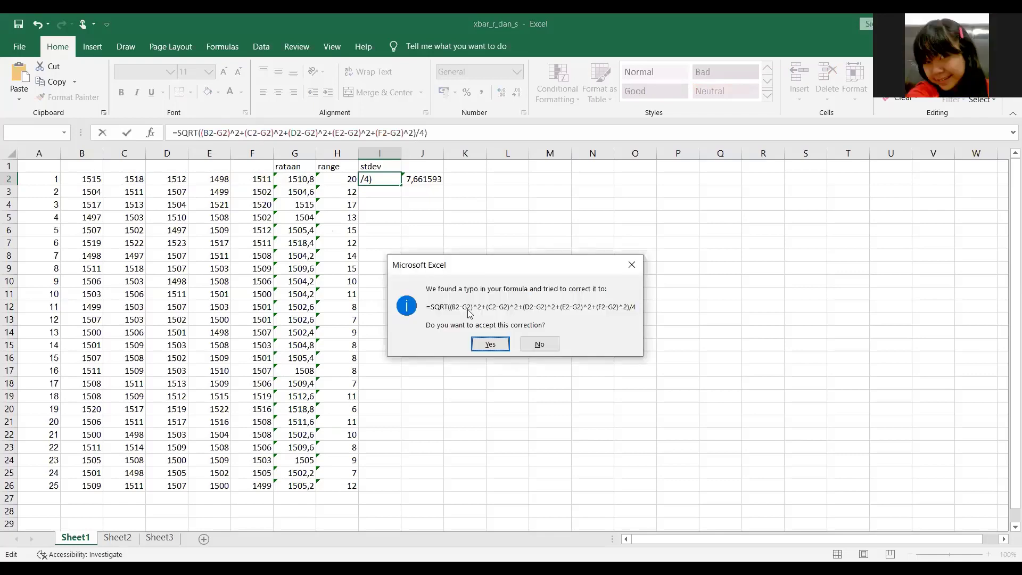
left_click(489, 344)
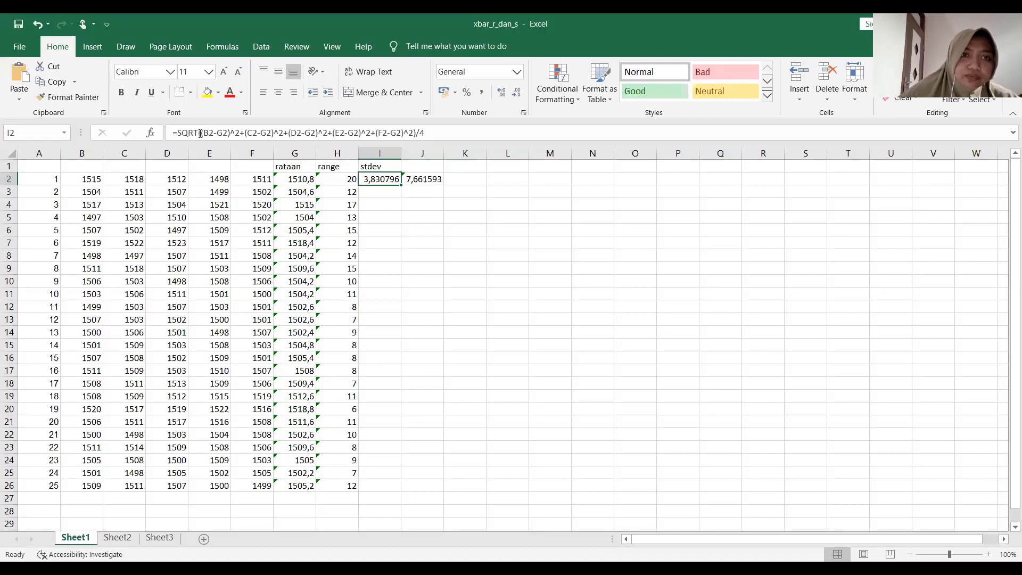
- Add an opening parenthesis after SQRT( and a closing one after /4 in I2, so the division by 4 falls inside the root
left_click(201, 133)
type("(")
left_click(425, 132)
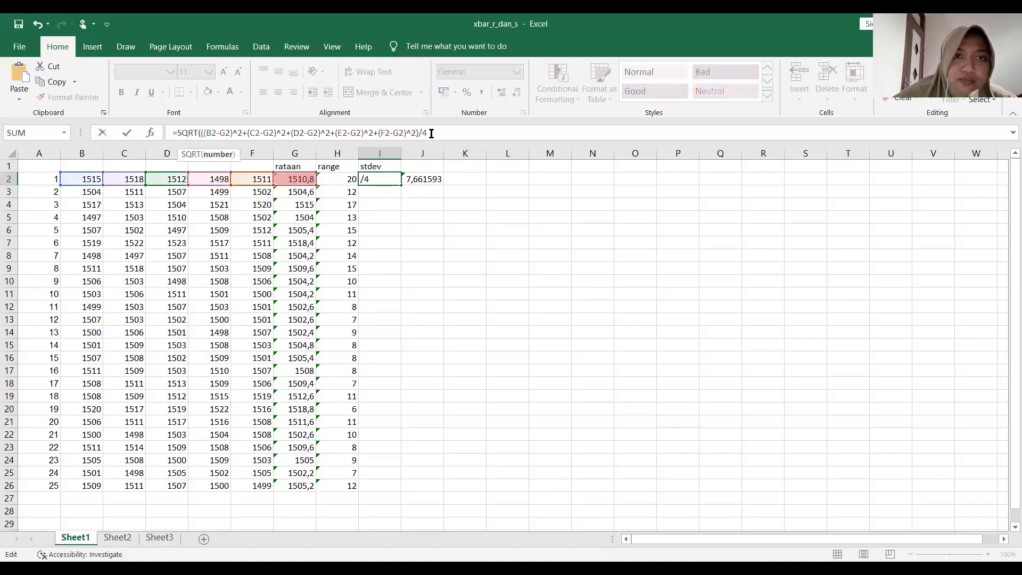
key("Return")
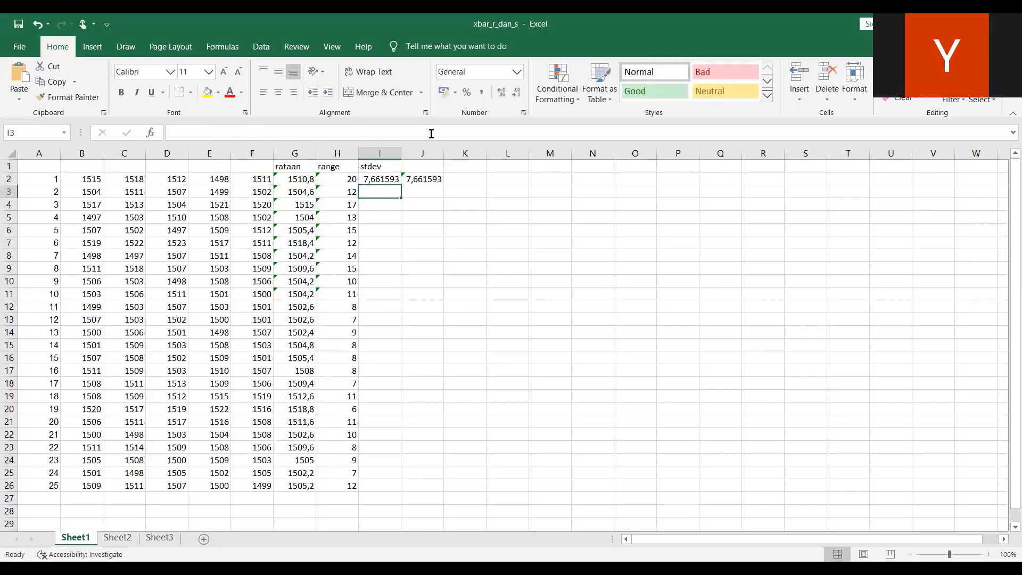
- Fill the standard deviation formula from I2 down to I26 for all samples
left_click(378, 178)
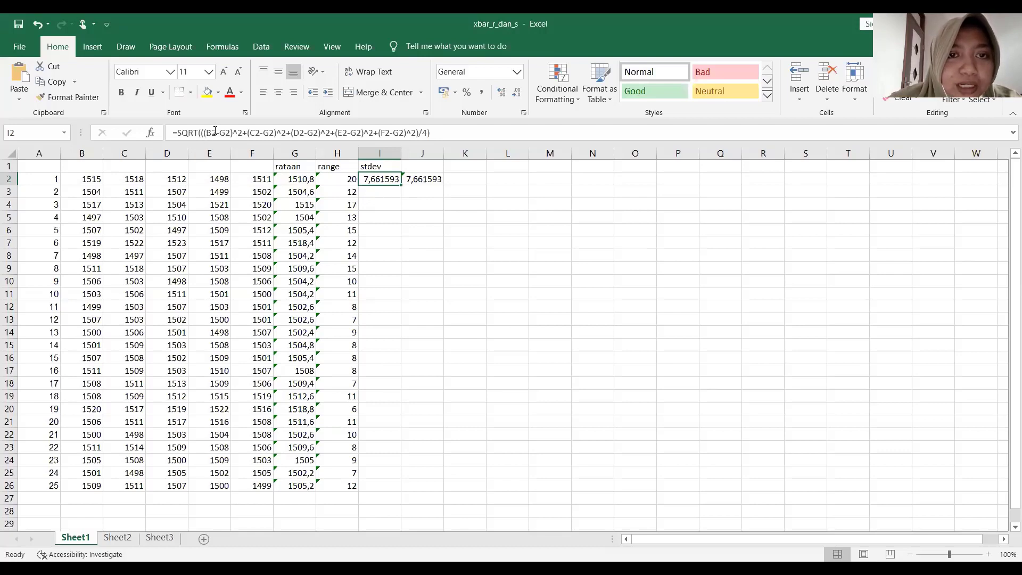
left_click(431, 133)
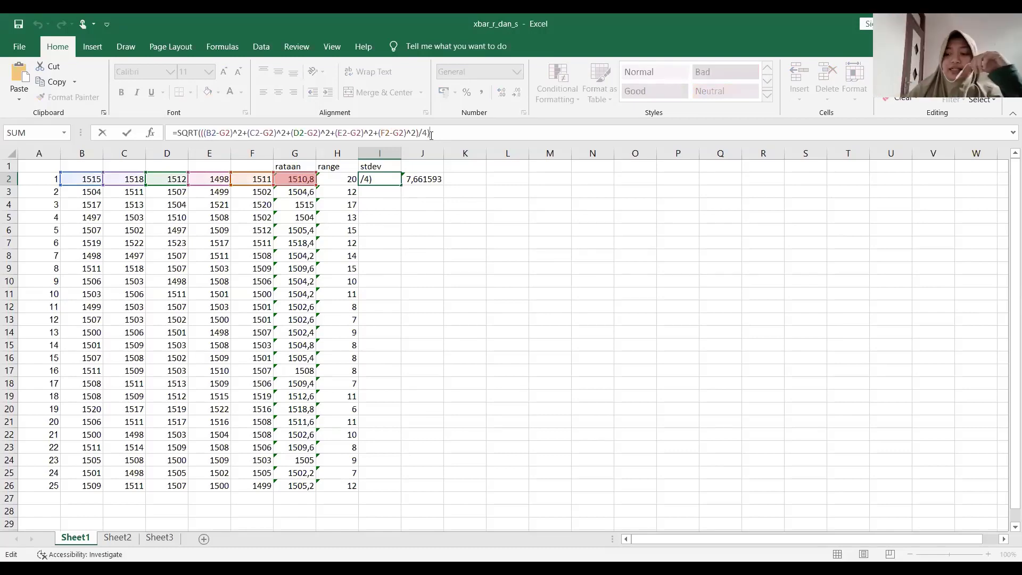
left_click(386, 177)
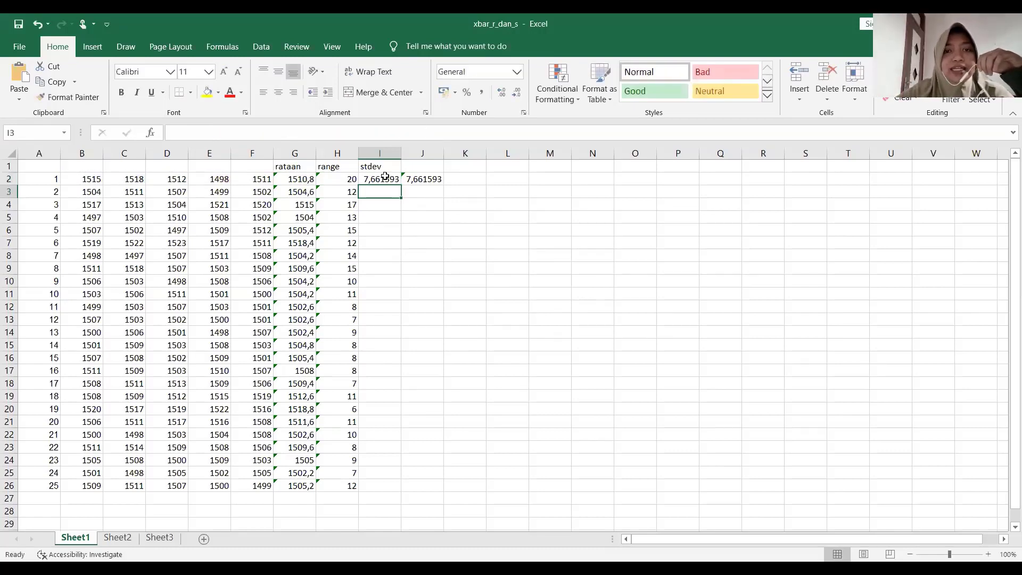
double_click(400, 186)
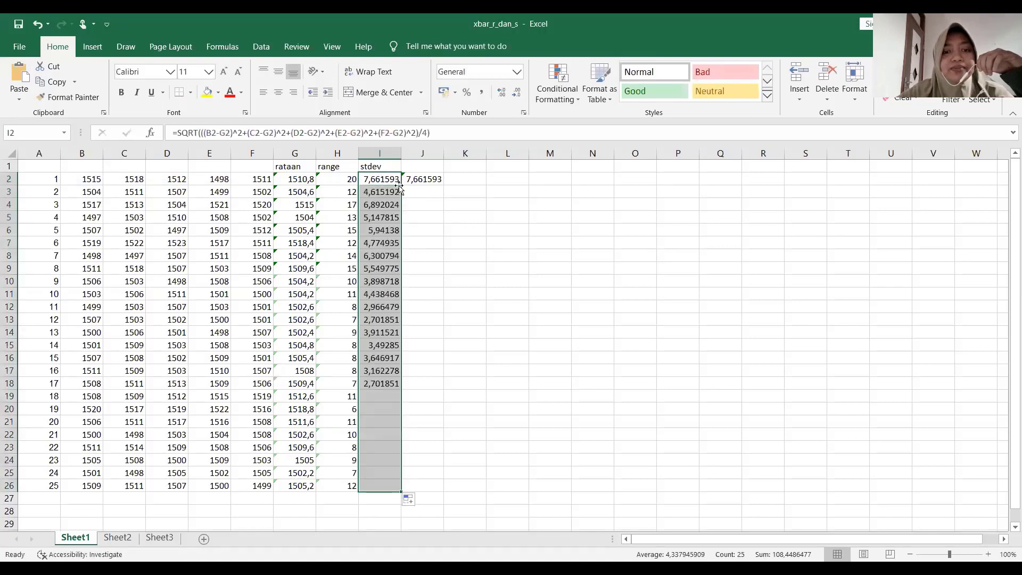
- Enter the label BKA=UCL in K3 and the heading peta X bar -S in K2 above it
left_click(474, 192)
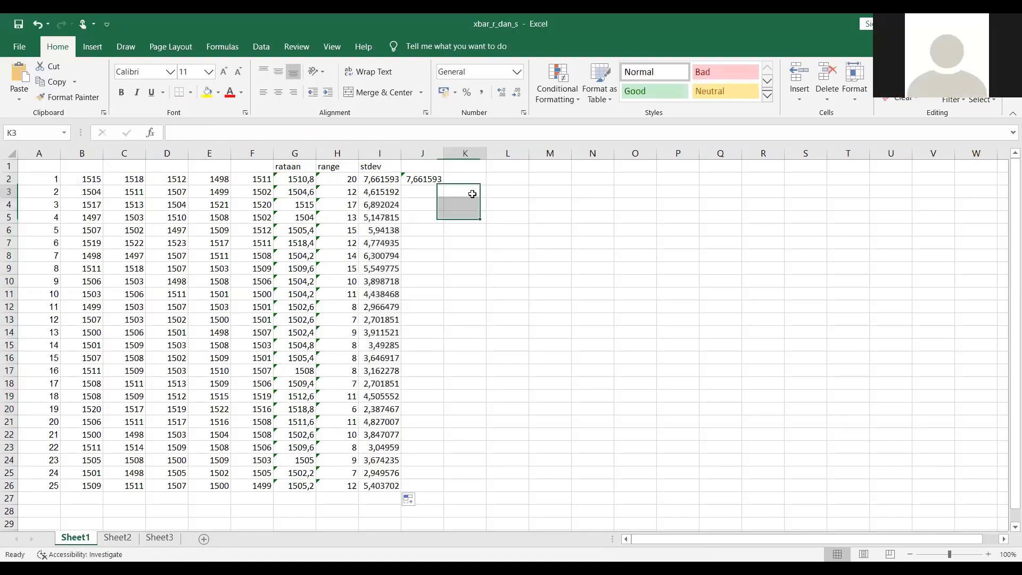
type("BKA")
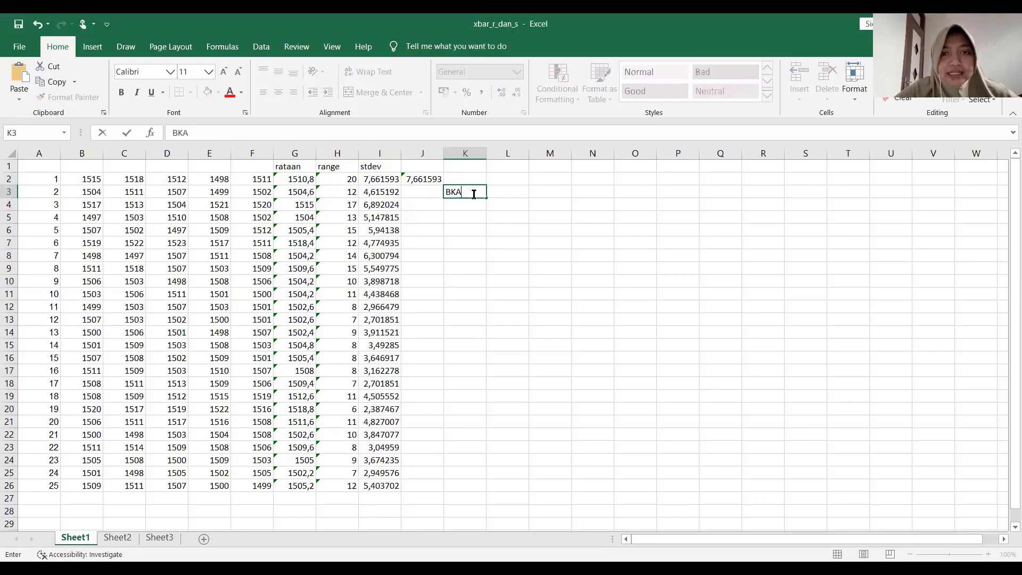
type("=UCL")
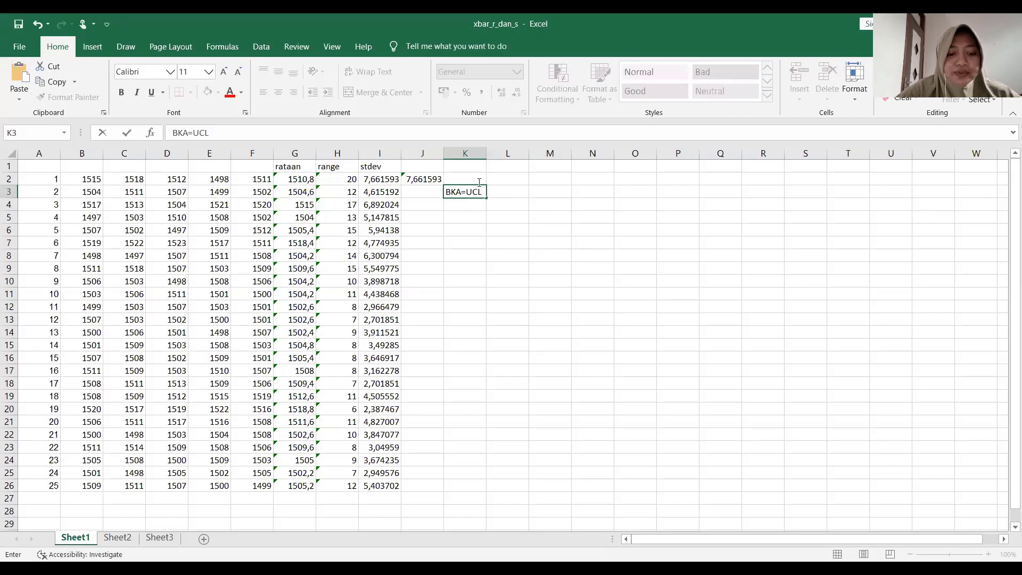
left_click(479, 181)
type("peta X")
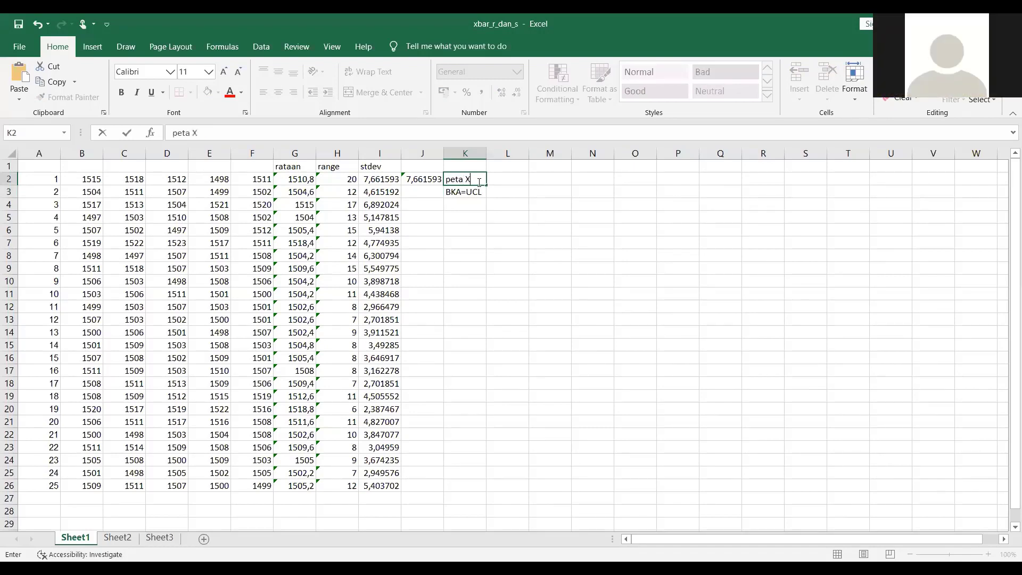
type(" bar")
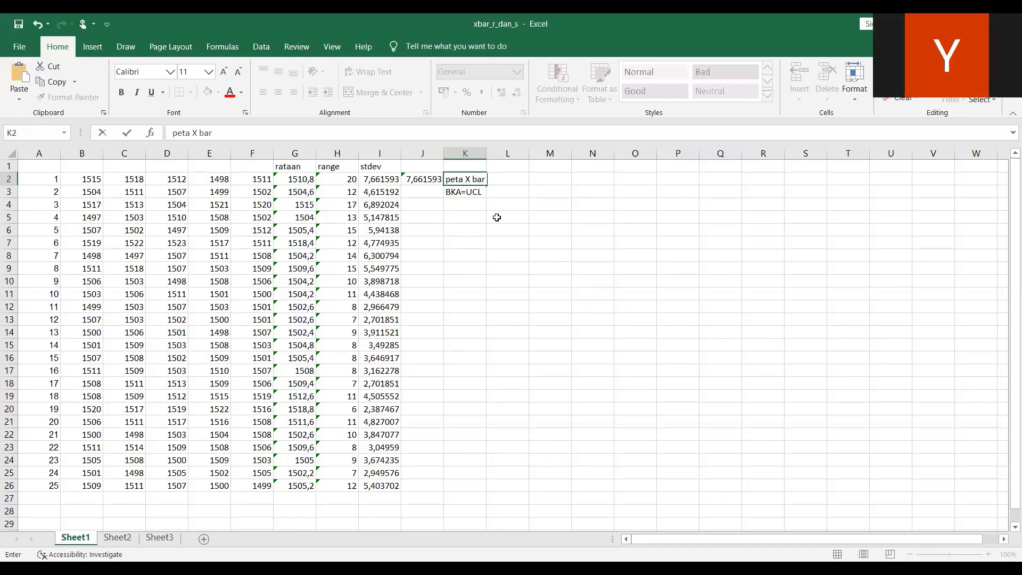
type(" -S")
key("Tab")
key("Down")
key("Down")
key("Down")
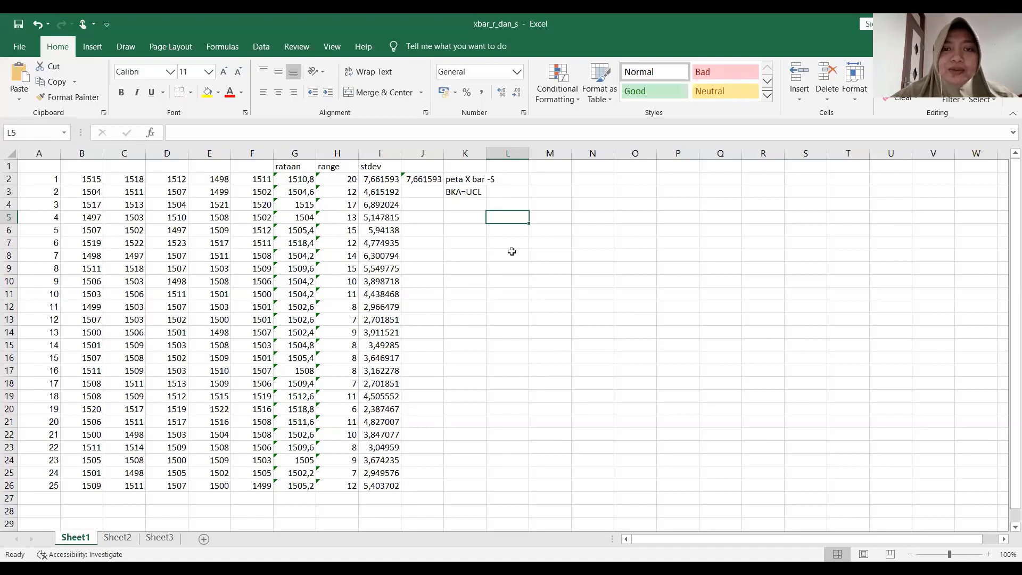
left_click(502, 191)
type("=")
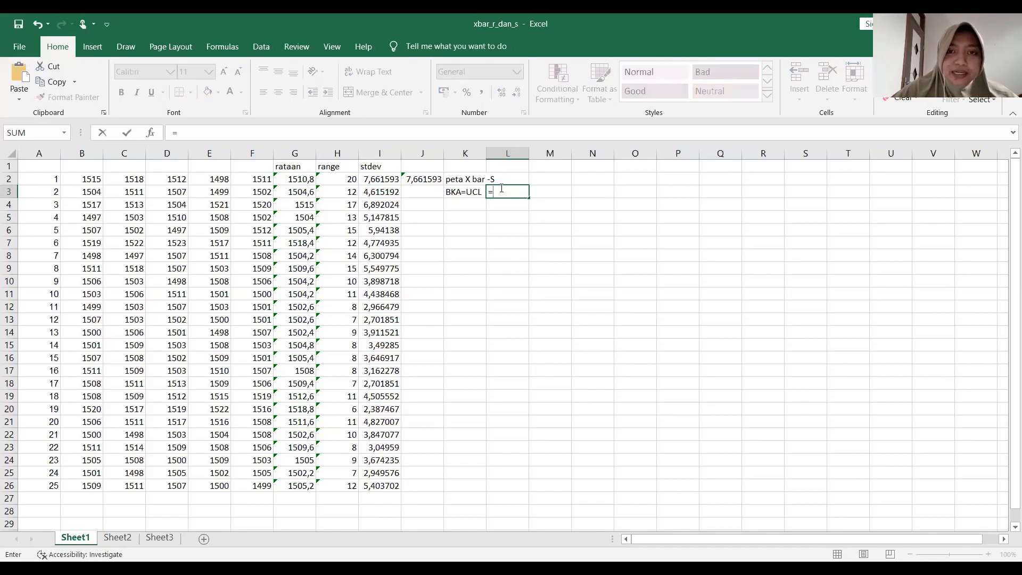
key("Escape")
- Label the two control limit sections with X-bar in J3 and S in J6
left_click(421, 191)
type("X-v")
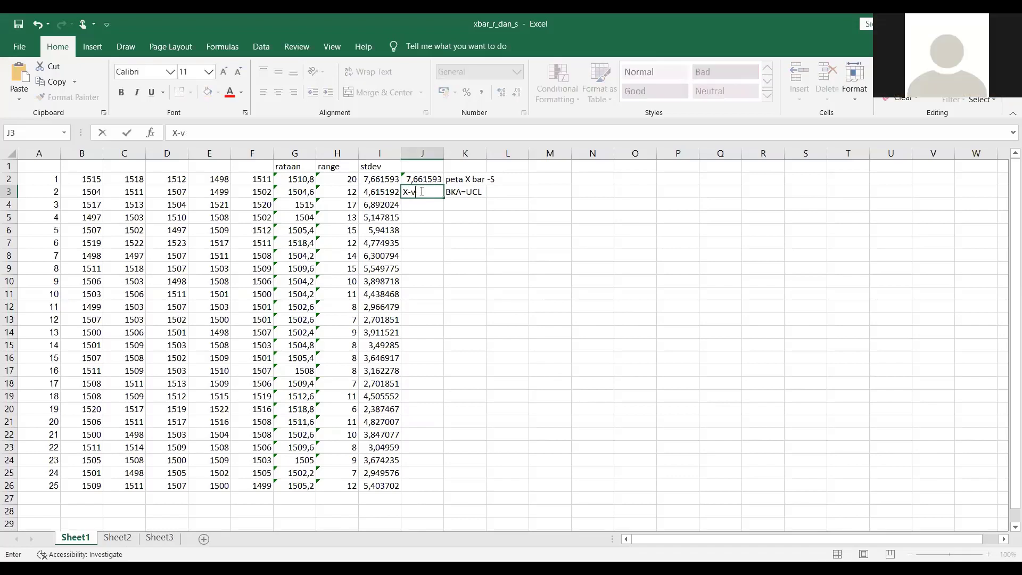
key("BackSpace")
type("bar")
left_click(417, 235)
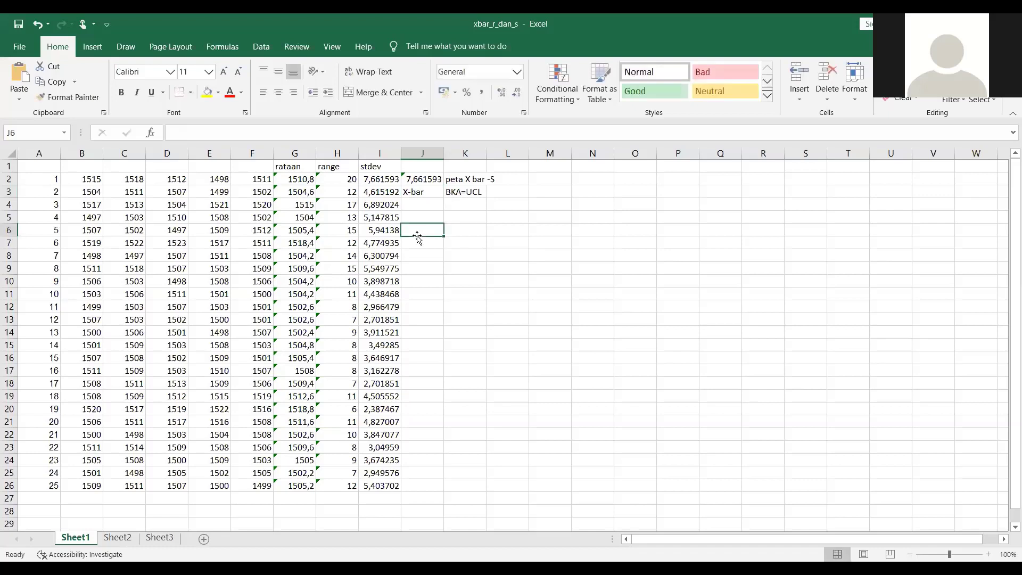
type("S")
- Write the upper limit expression xbar bar + A3 Sbar as text in L3, beside BKA=UCL
left_click(494, 192)
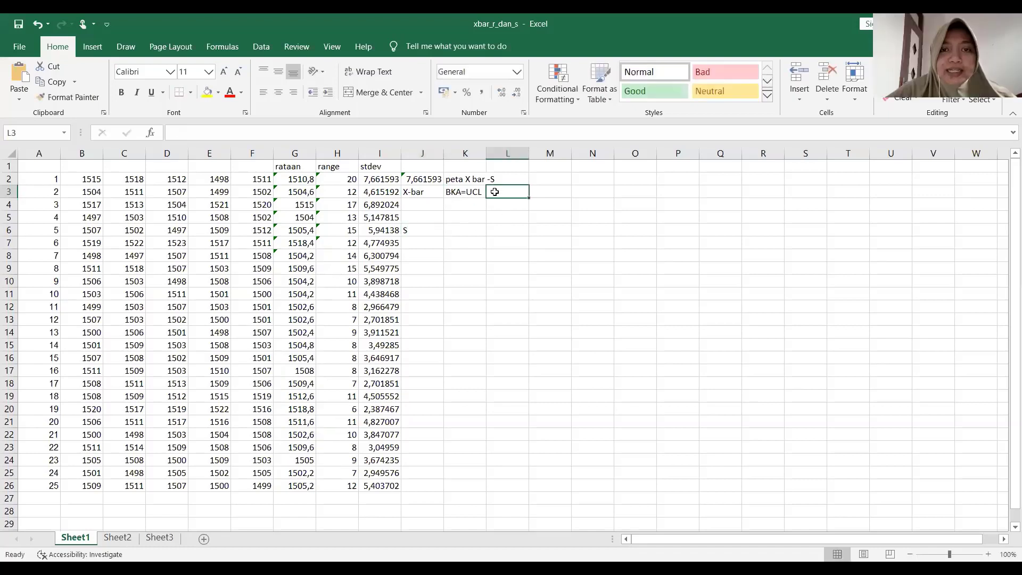
type("xba")
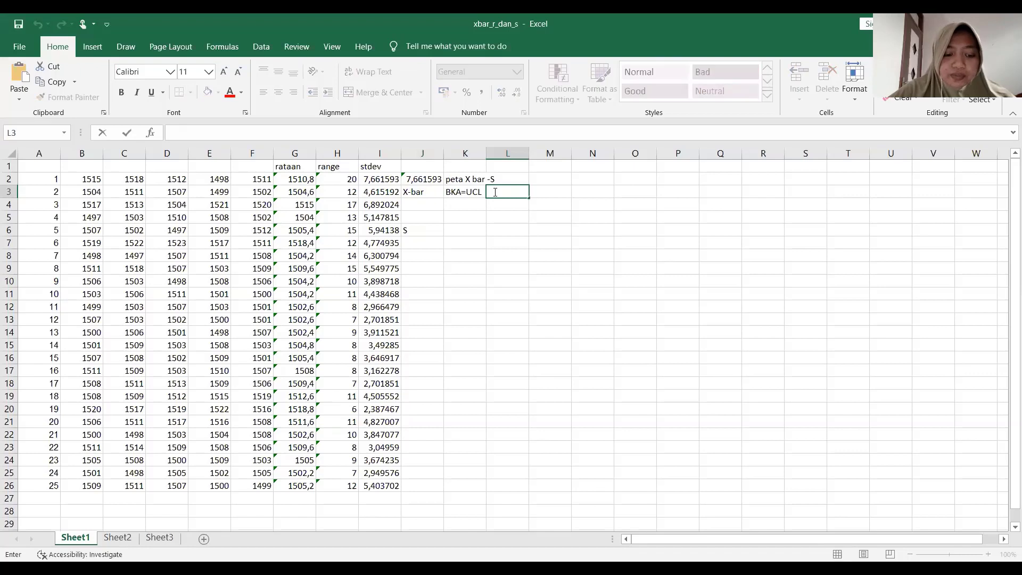
type("r")
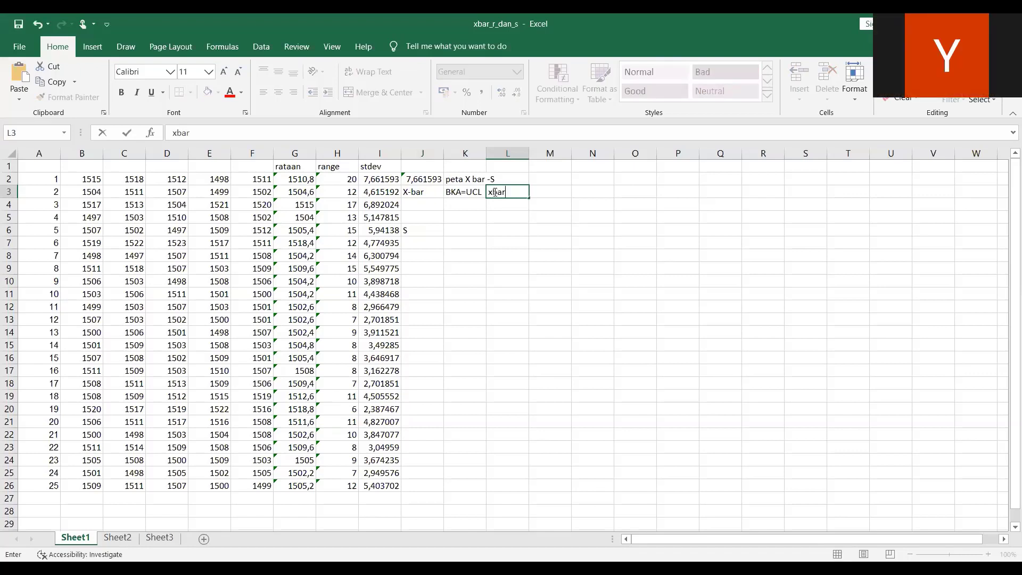
type(" bar + A")
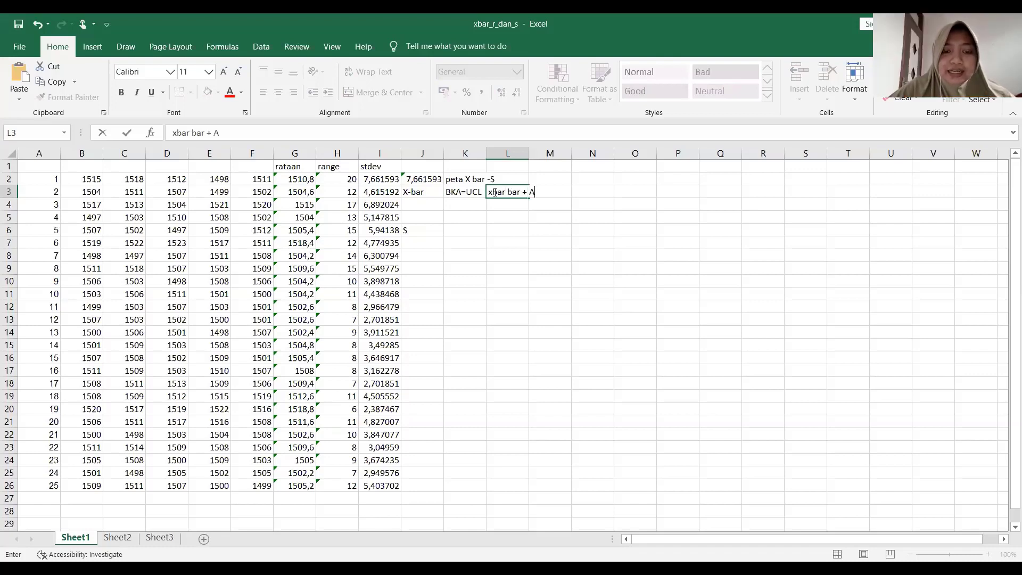
type("3s")
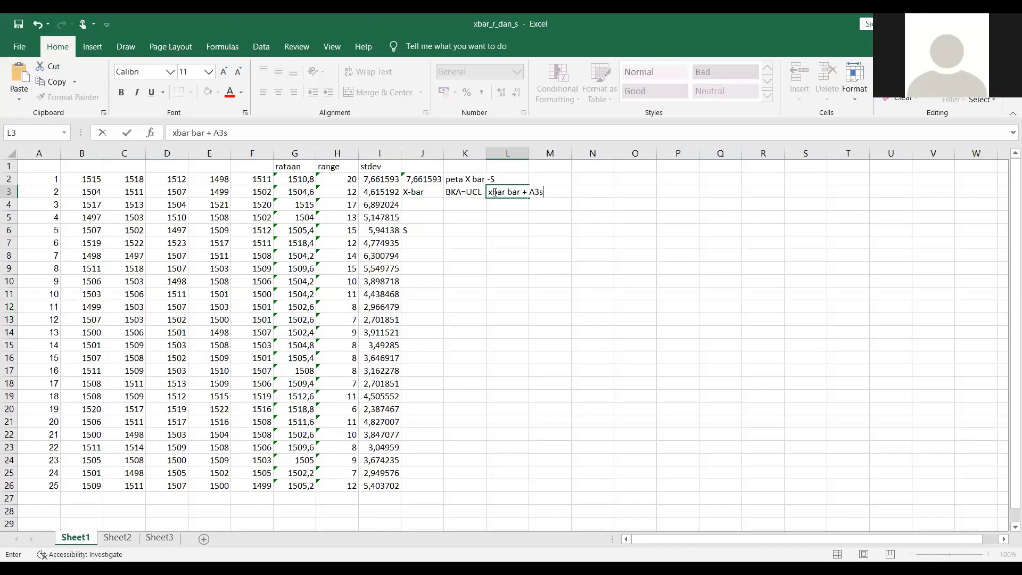
key("BackSpace")
type(" Sbar")
left_click(428, 308)
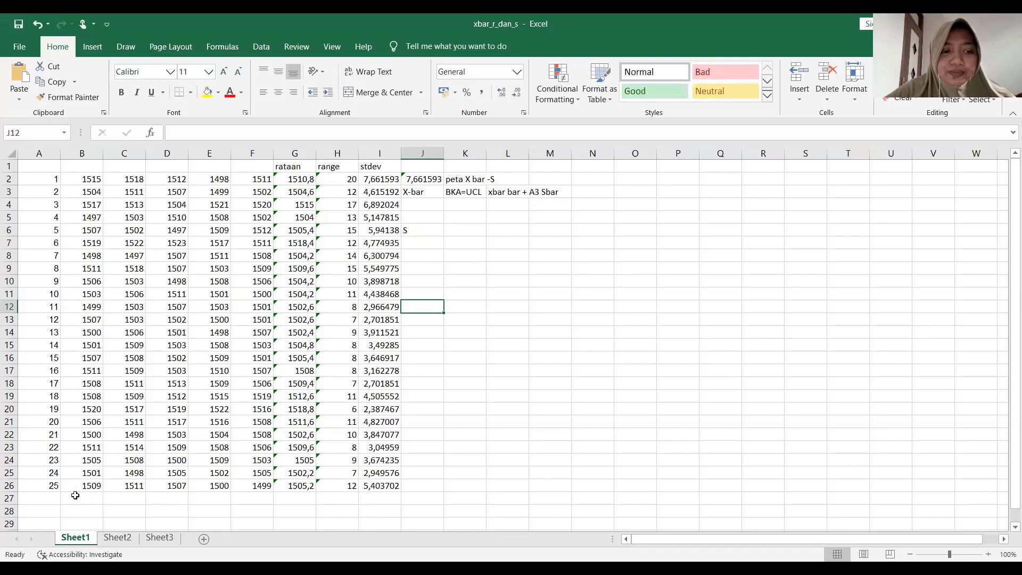
- Merge and center A27:F27 below the sample data and label it rataan
left_click_drag(53, 500, 263, 500)
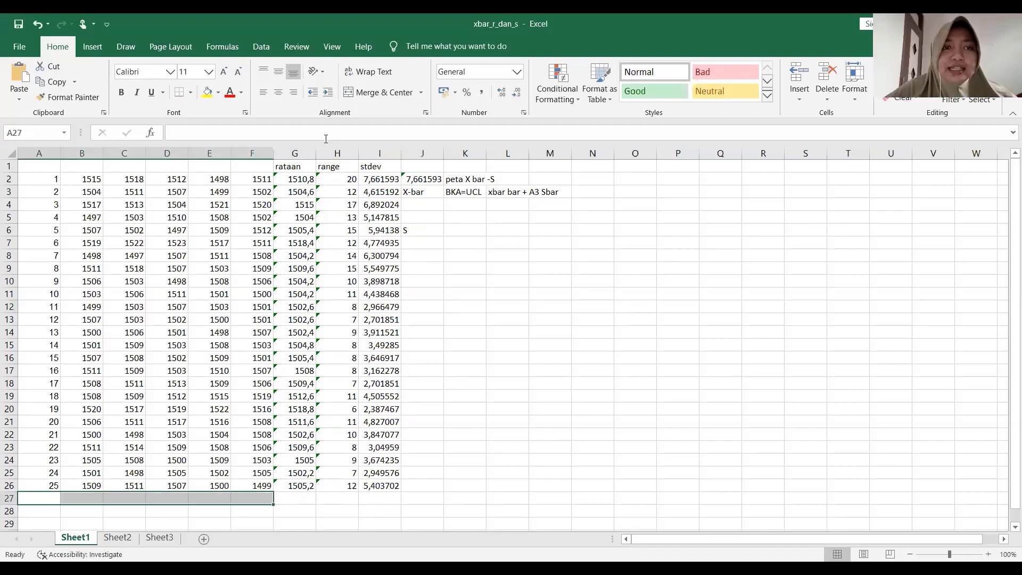
left_click(377, 92)
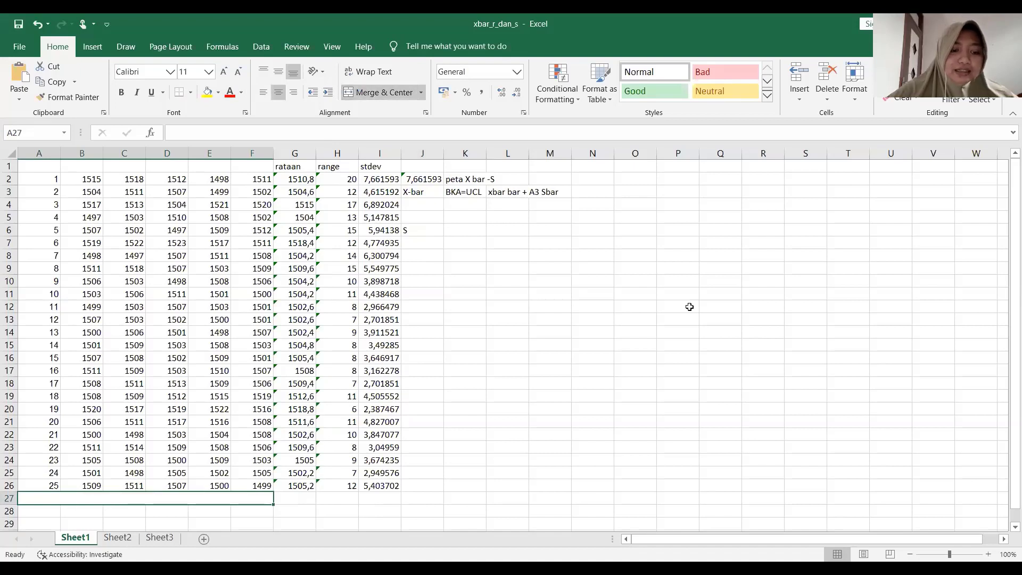
type("rataa")
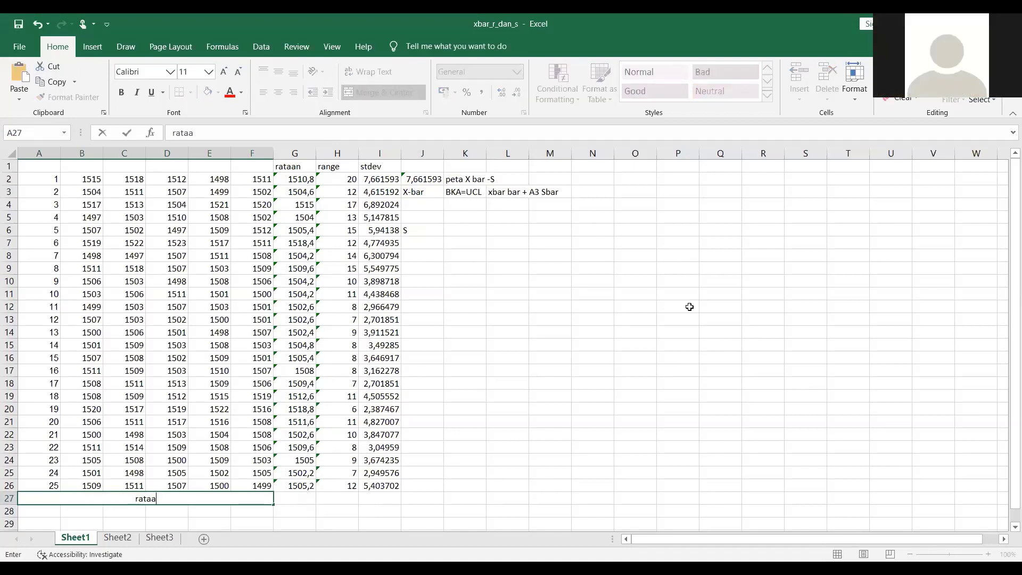
type("n")
- Enter an AVERAGE formula over G2:G27 in G27
left_click(297, 498)
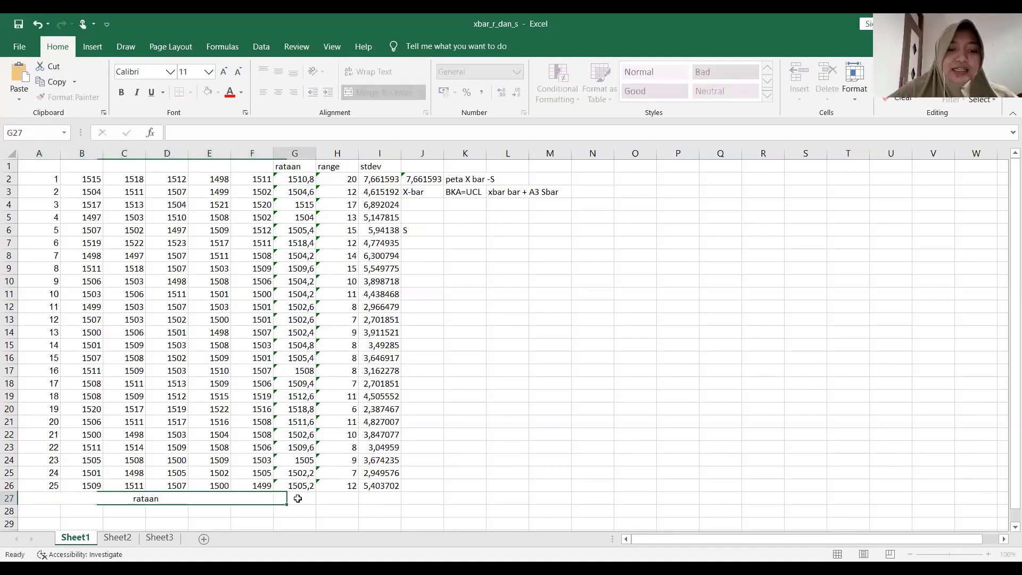
type("=")
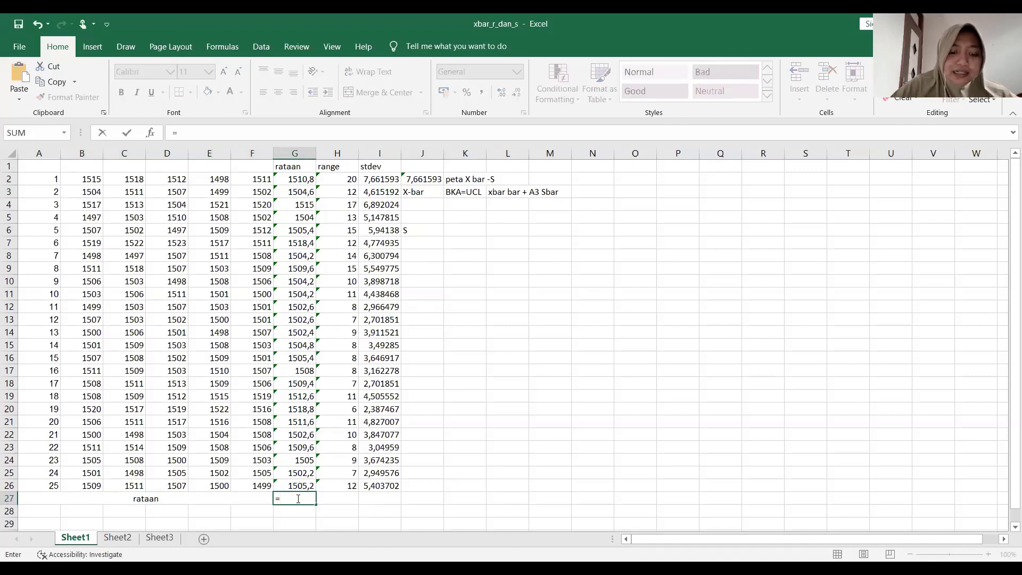
type("avera")
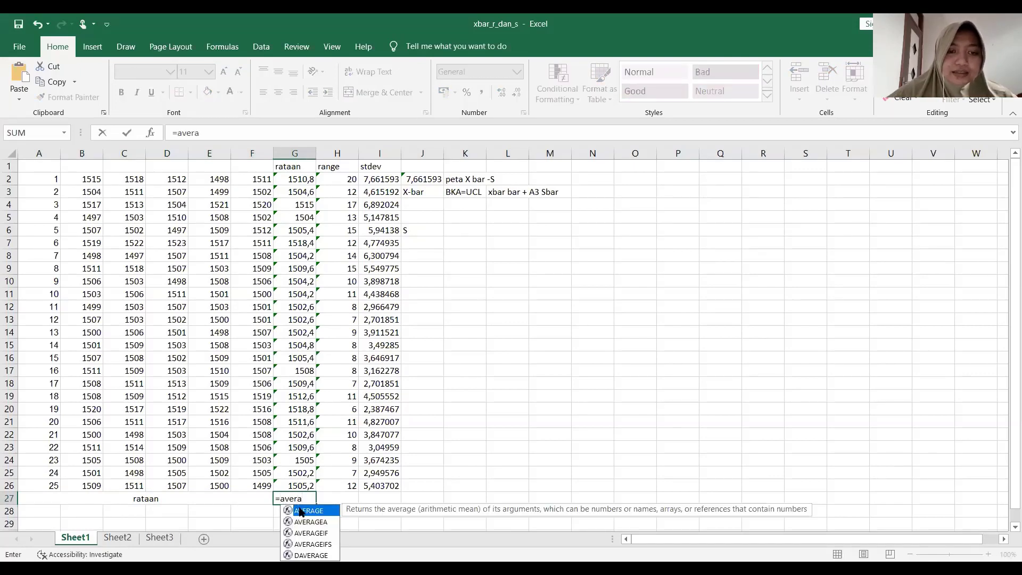
double_click(300, 510)
left_click(294, 179)
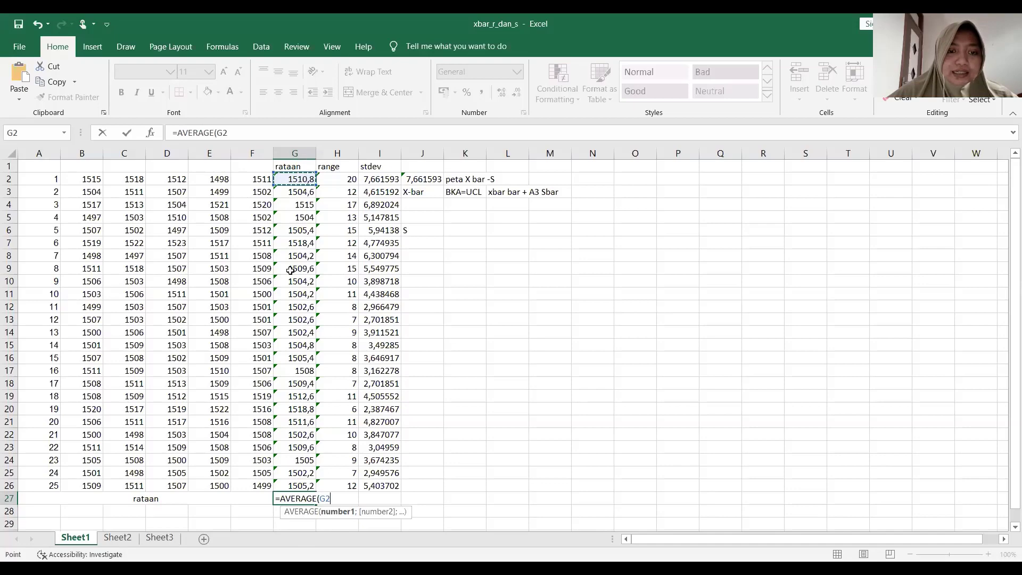
left_click(286, 498, "shift")
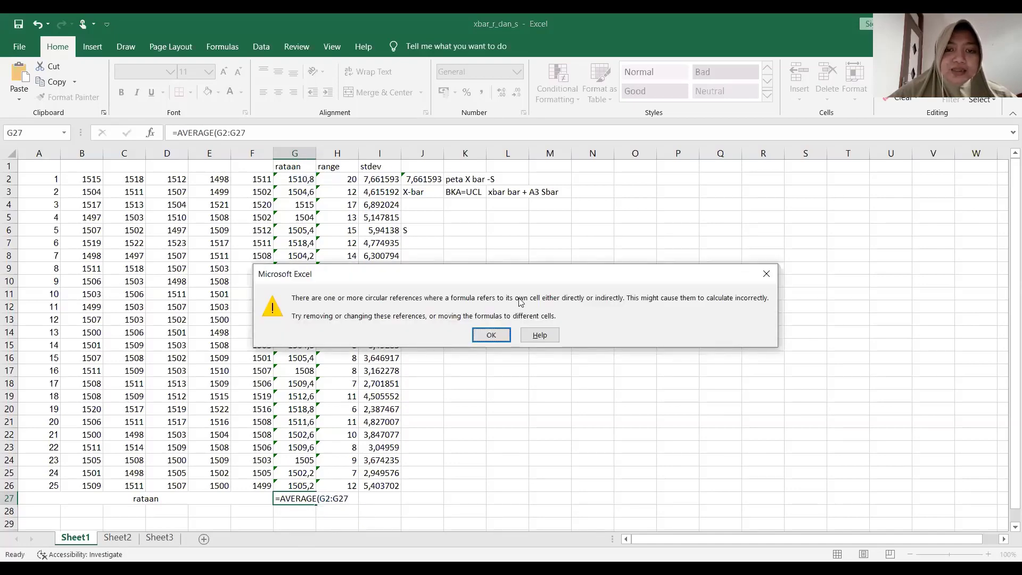
left_click(491, 335)
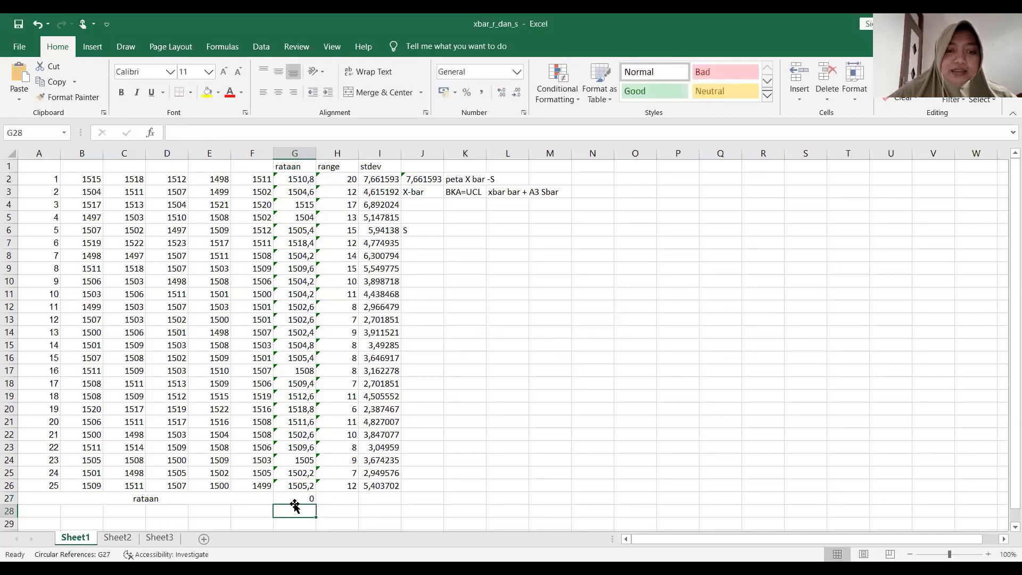
- Correct the range of the AVERAGE formula in G27 to G2:G26
left_click(289, 499)
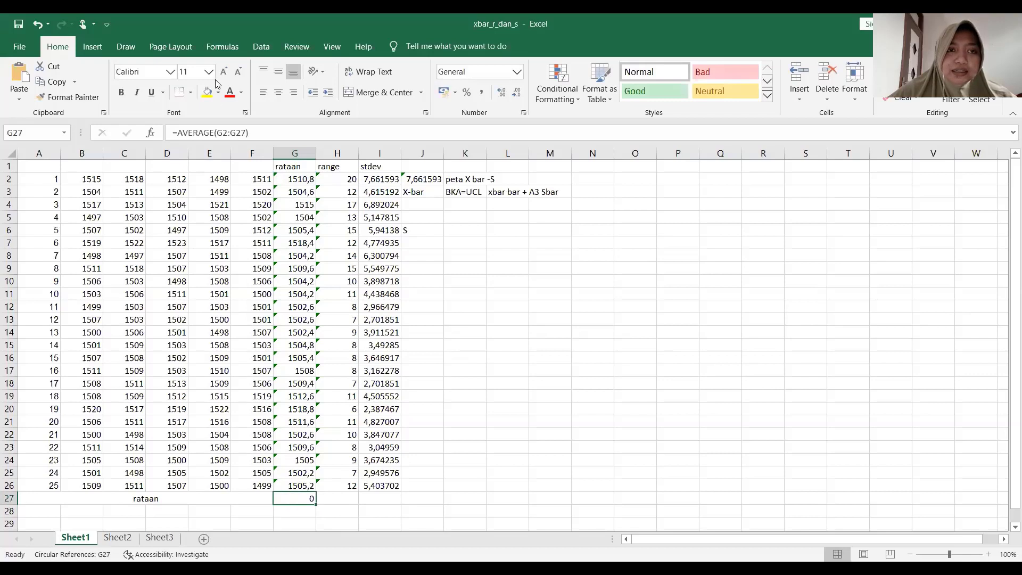
left_click(246, 134)
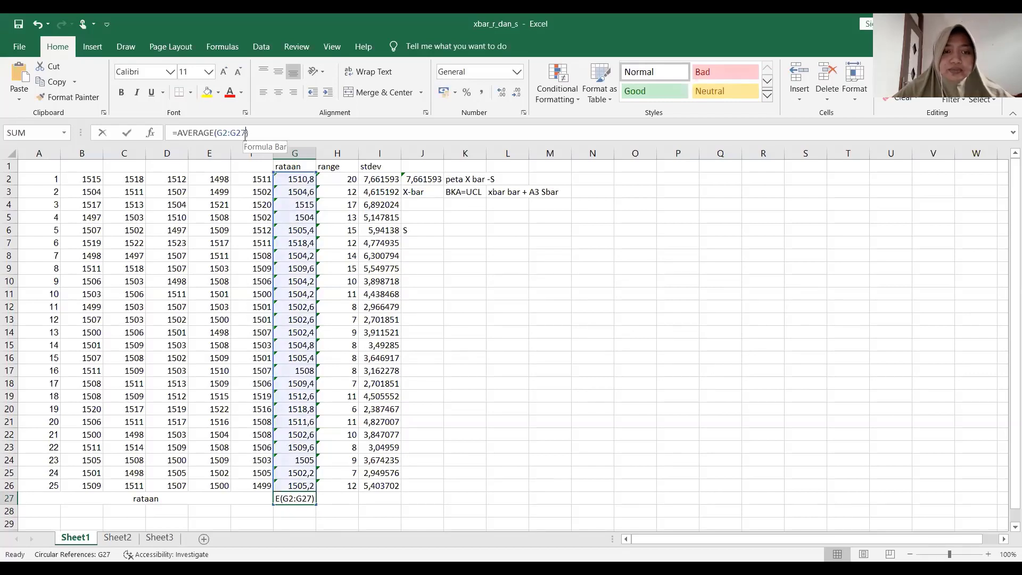
key("BackSpace")
type("6")
key("Return")
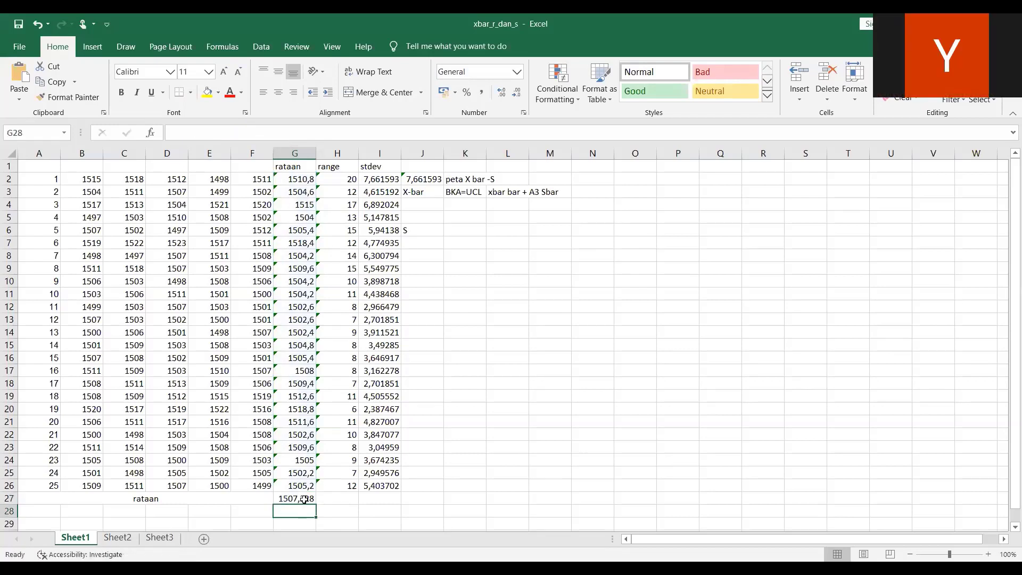
- Fill the average formula from G27 across to I27 and check the formulas in H27 and I27
left_click(304, 500)
left_click_drag(316, 505, 400, 497)
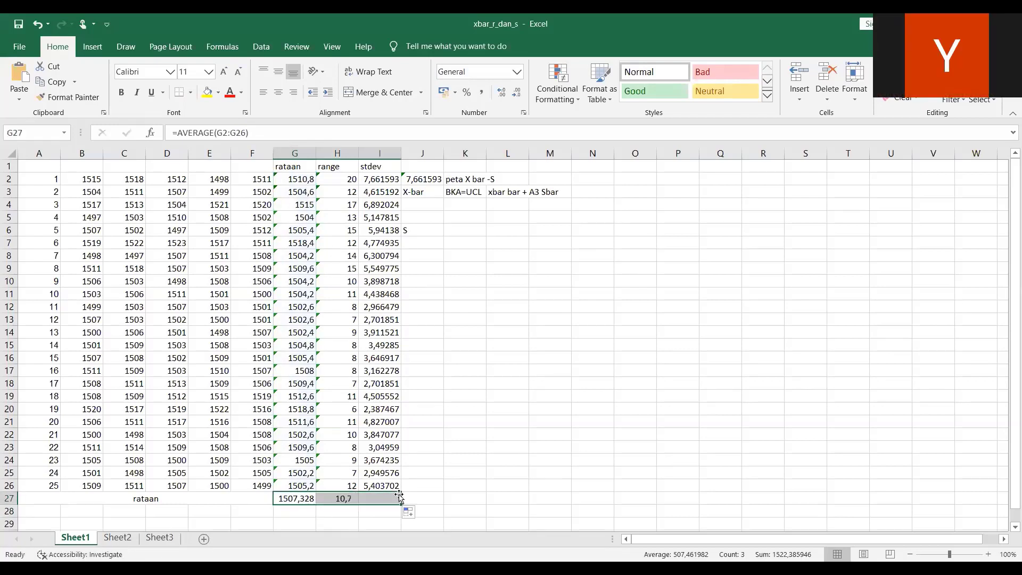
left_click(339, 497)
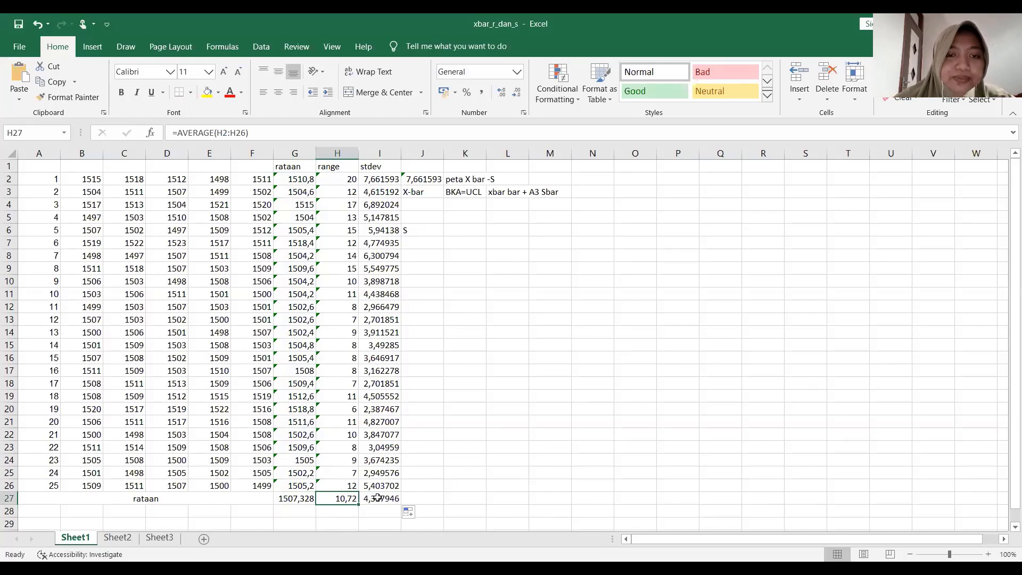
key("Right")
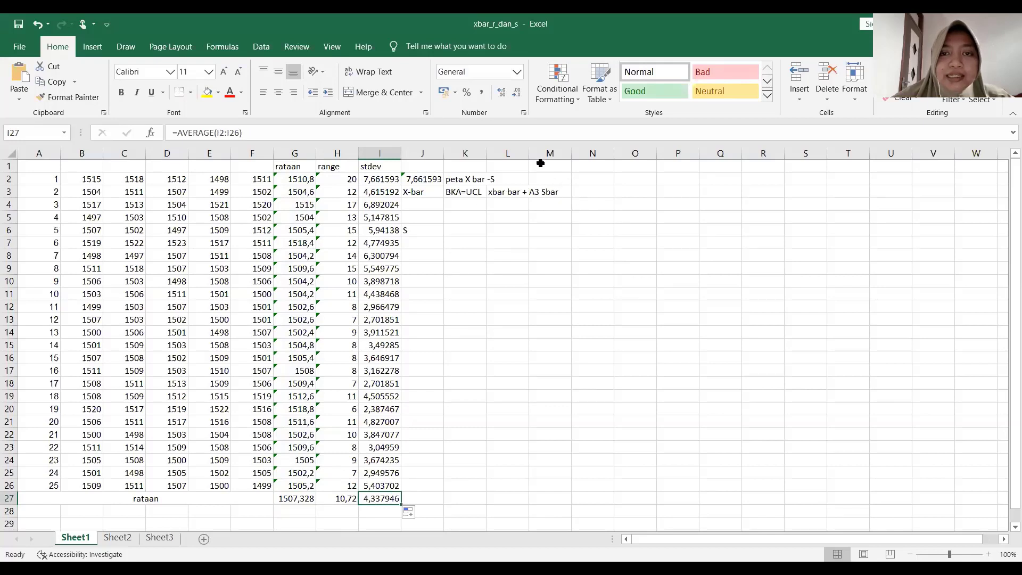
- Widen column L to fit its text and enter the X-bar upper control limit formula =G27+1,4227*I27 in M3
left_click_drag(528, 150, 588, 152)
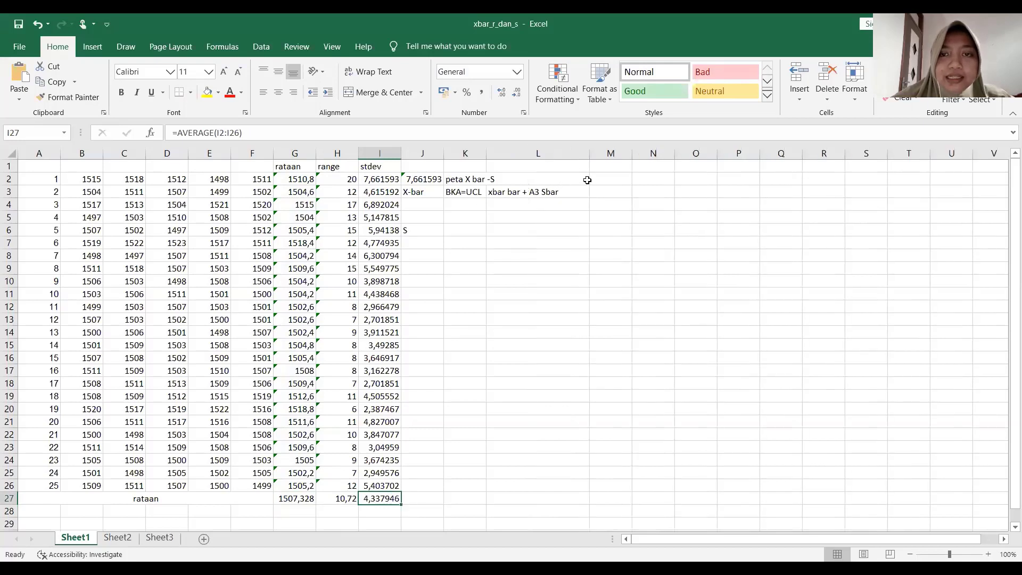
left_click(600, 188)
type("=")
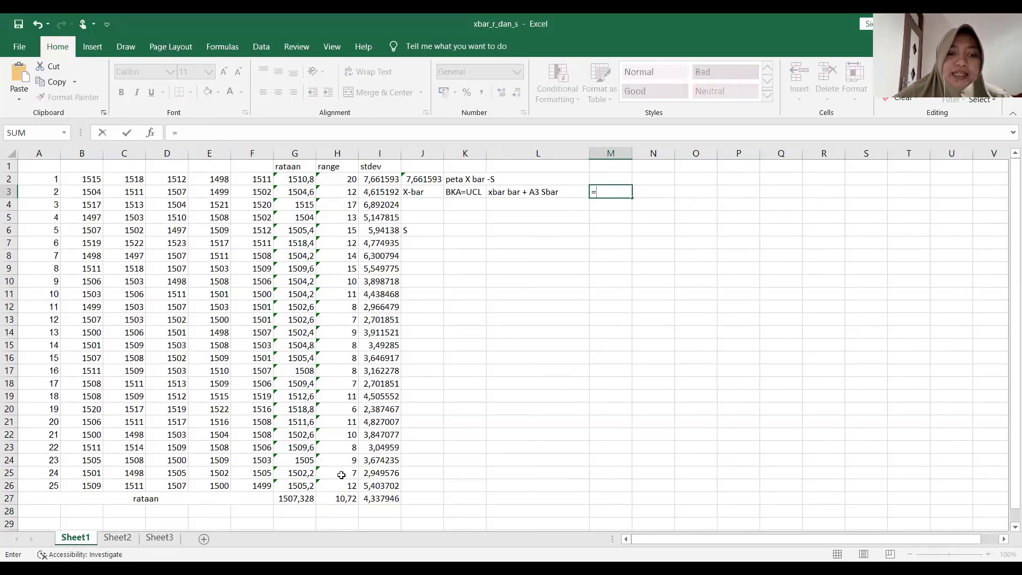
left_click(298, 497)
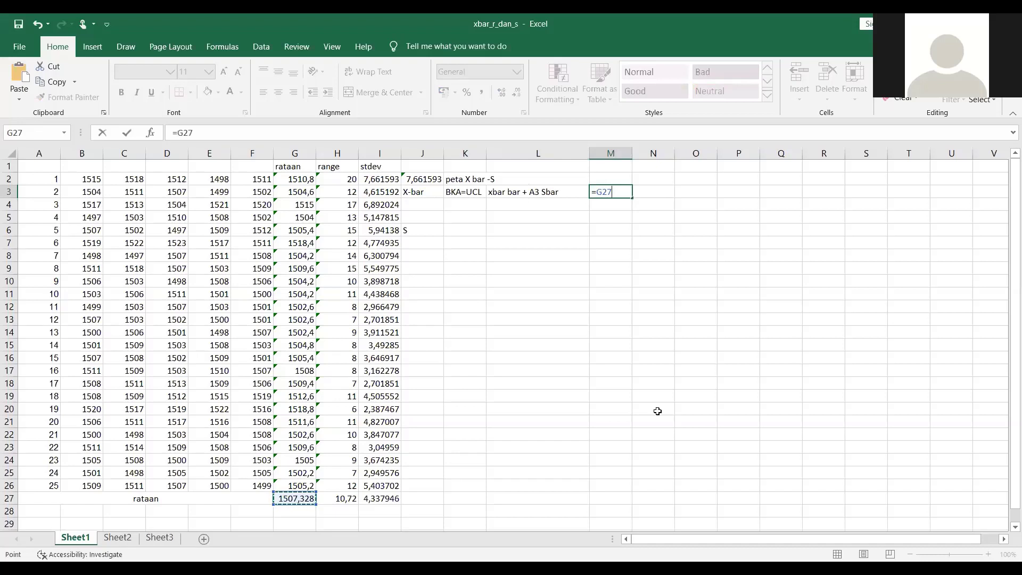
type("+")
type("1,4227*")
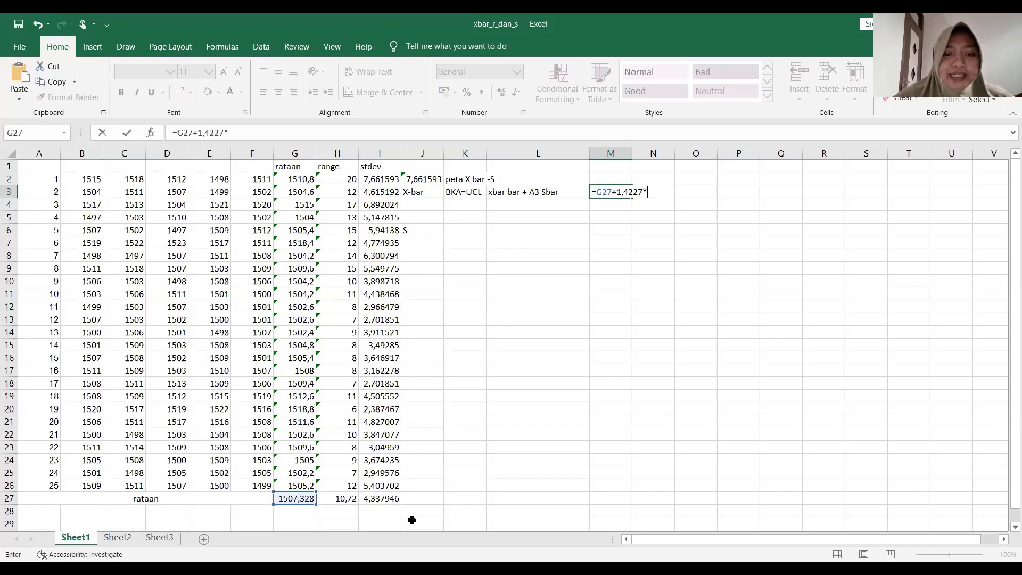
left_click(390, 499)
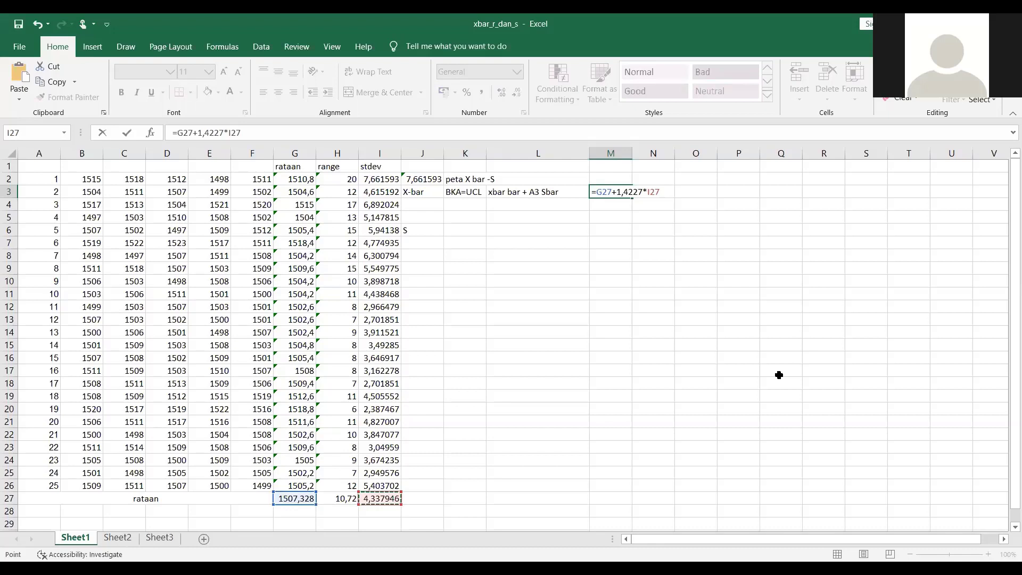
key("Return")
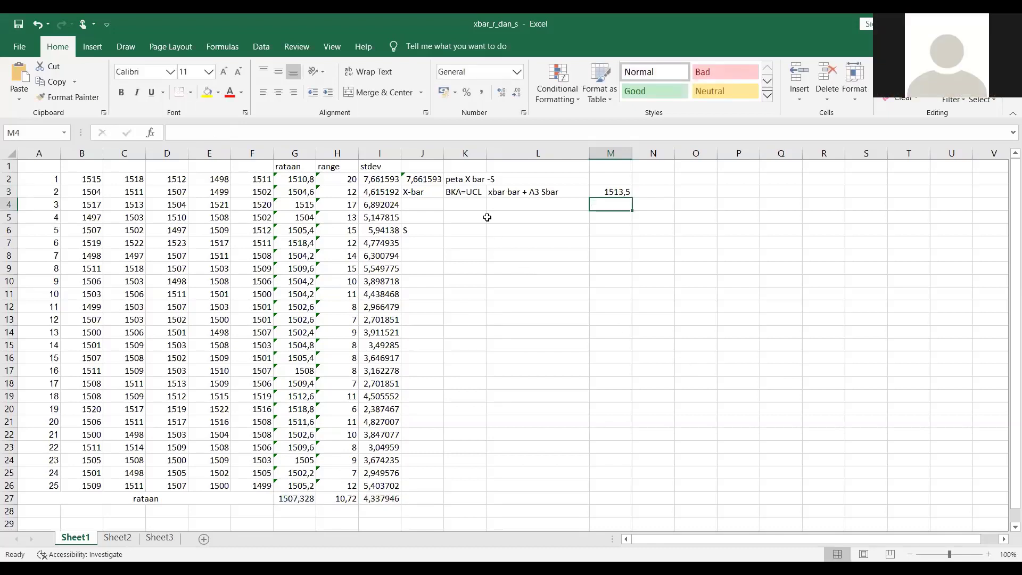
- Label K4, below BKA=UCL, as BKB+LCL
left_click(463, 201)
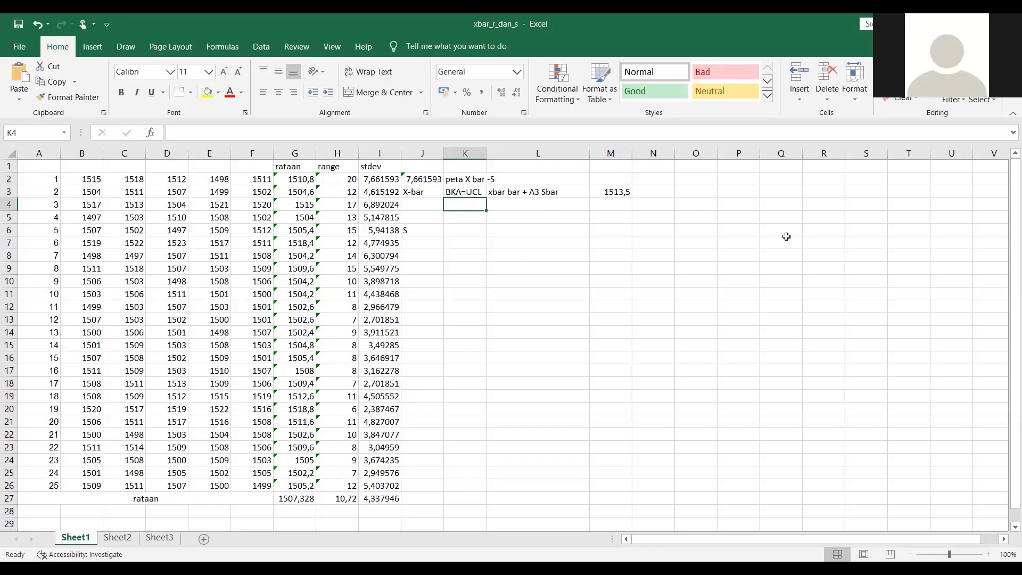
type("BKB+")
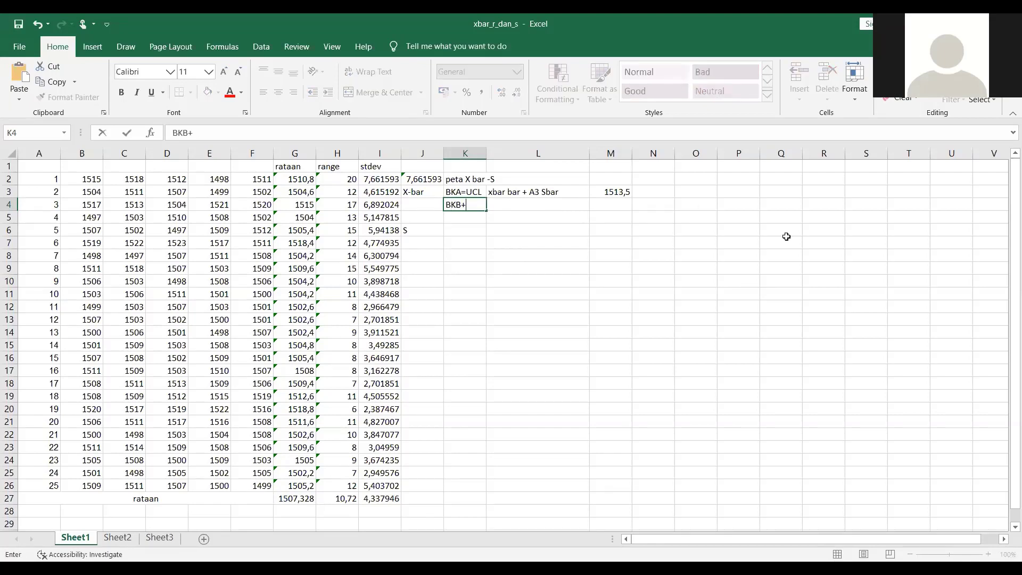
type("LCL")
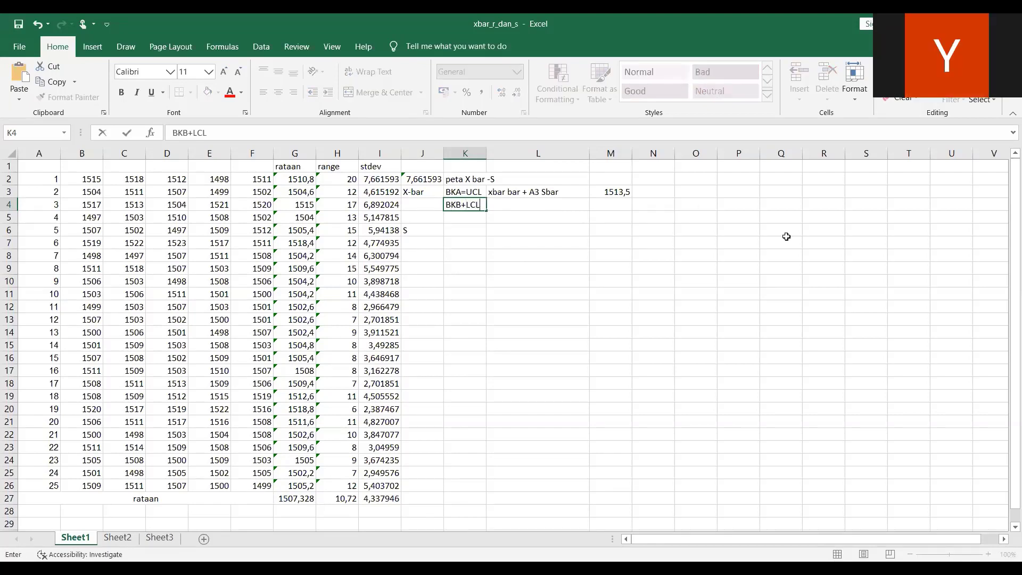
- Copy the formula description from L3 to L4 and change it to xbar bar - A3 Sbar
left_click(511, 193)
key("ctrl+c")
left_click(522, 205)
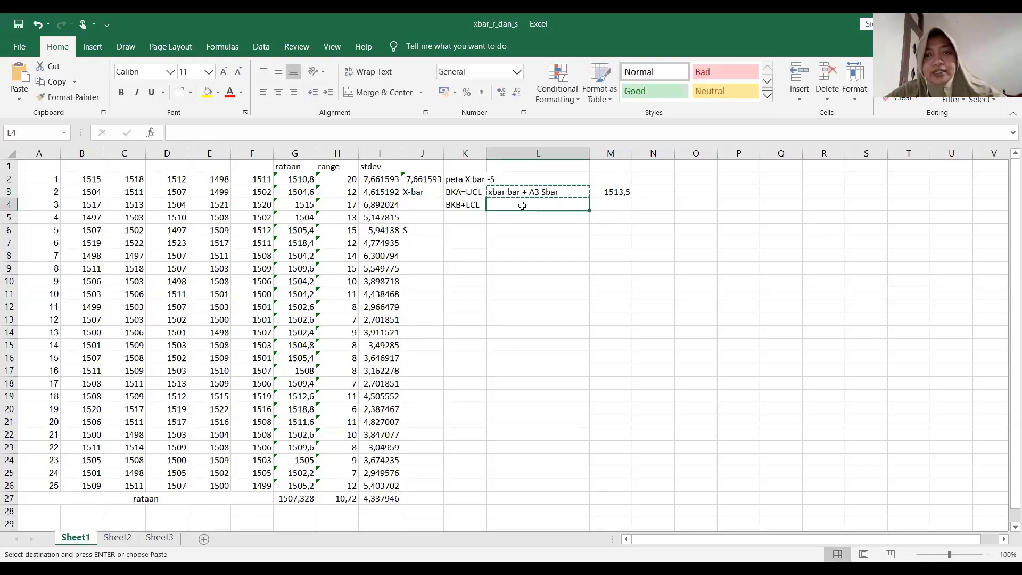
key("ctrl+v")
double_click(527, 205)
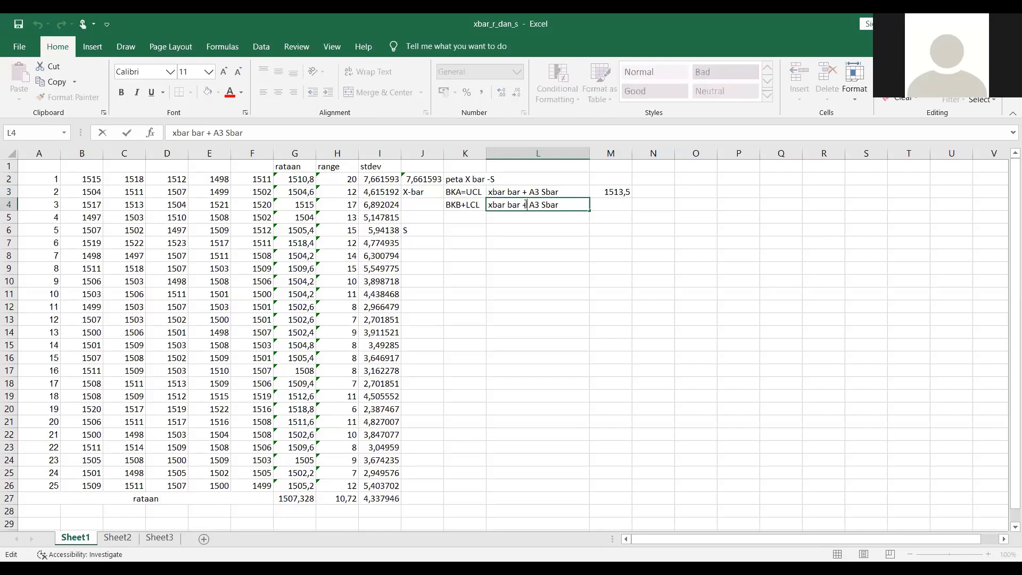
key("BackSpace")
type("-")
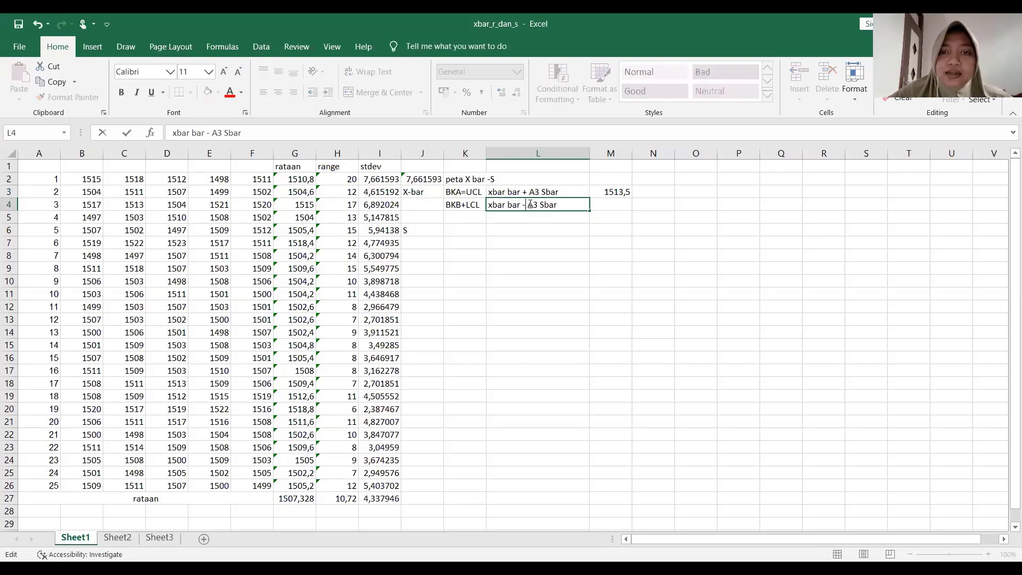
left_click(714, 247)
- Copy the formula text of M3 into M4 and change it to =G27-1,4227*I27 for the lower control limit
left_click(625, 192)
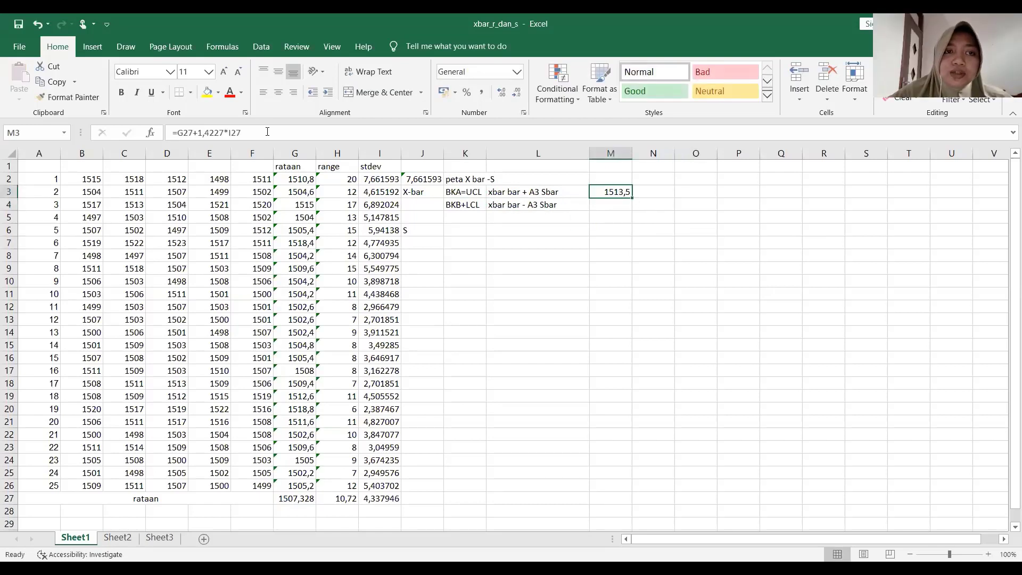
left_click_drag(253, 132, 97, 129)
key("ctrl+c")
key("Return")
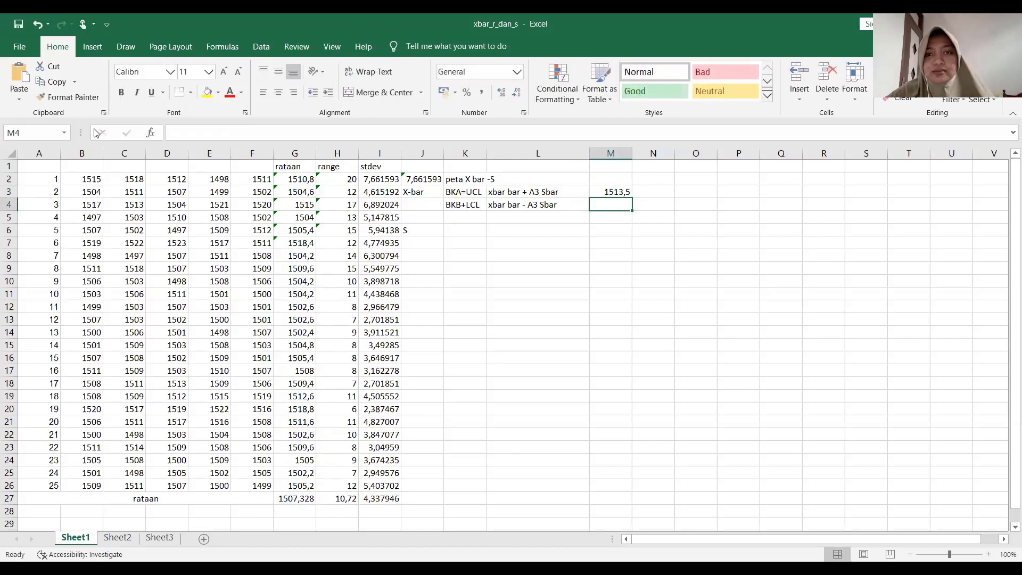
key("ctrl+v")
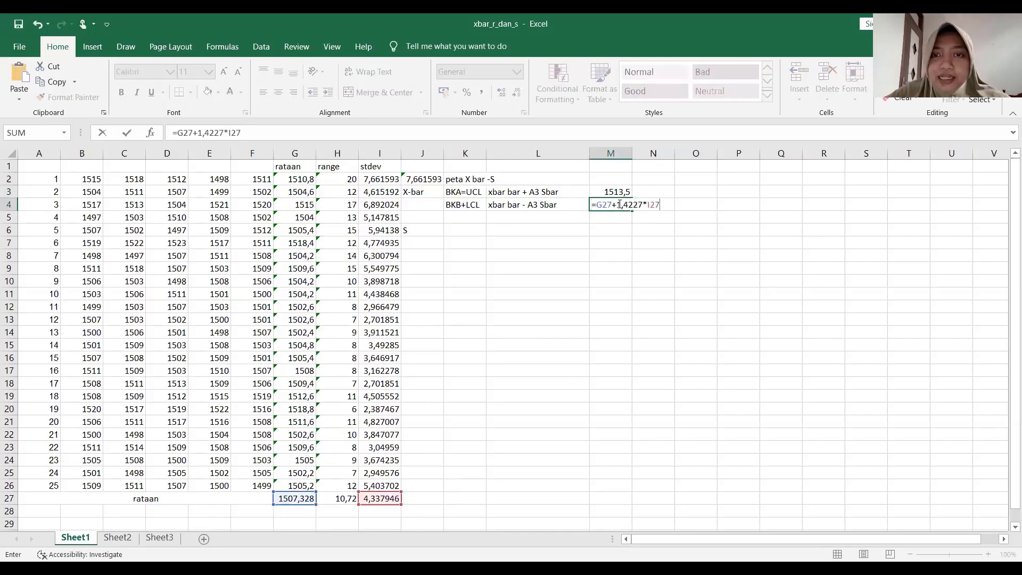
left_click(617, 204)
key("BackSpace")
type("-")
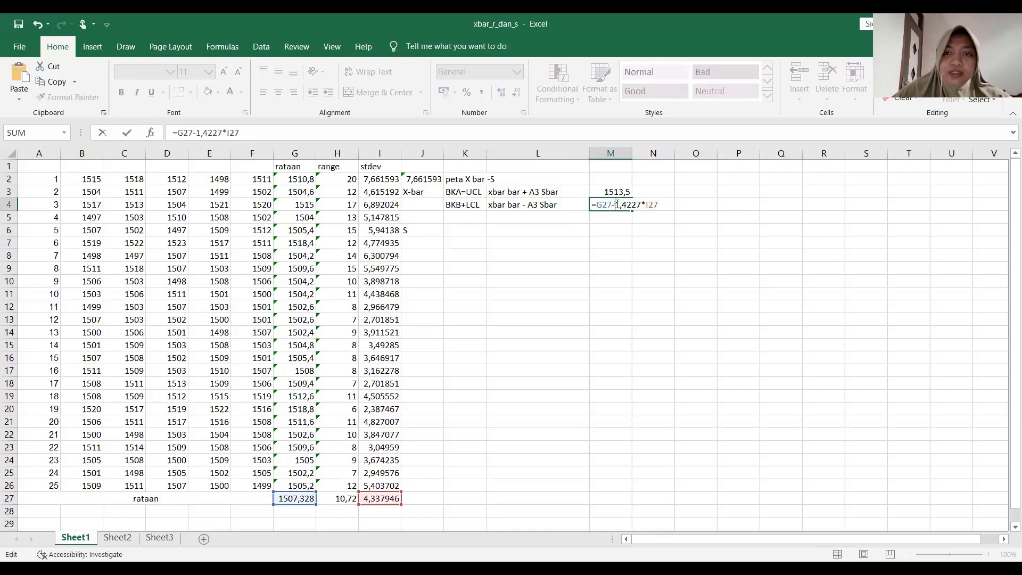
key("Return")
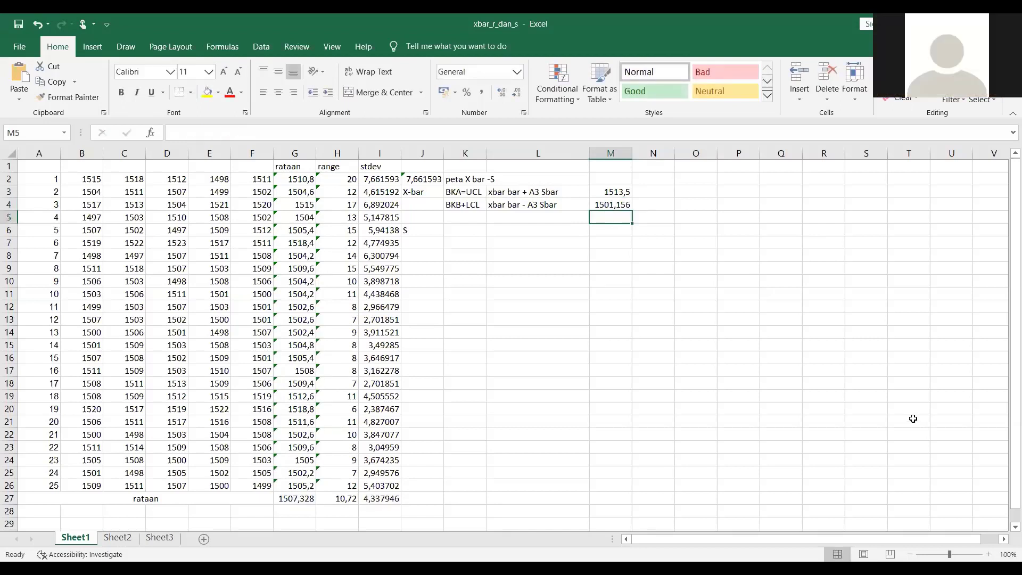
- Insert three empty columns at column J, right after the stdev column
left_click(434, 162)
right_click(433, 162)
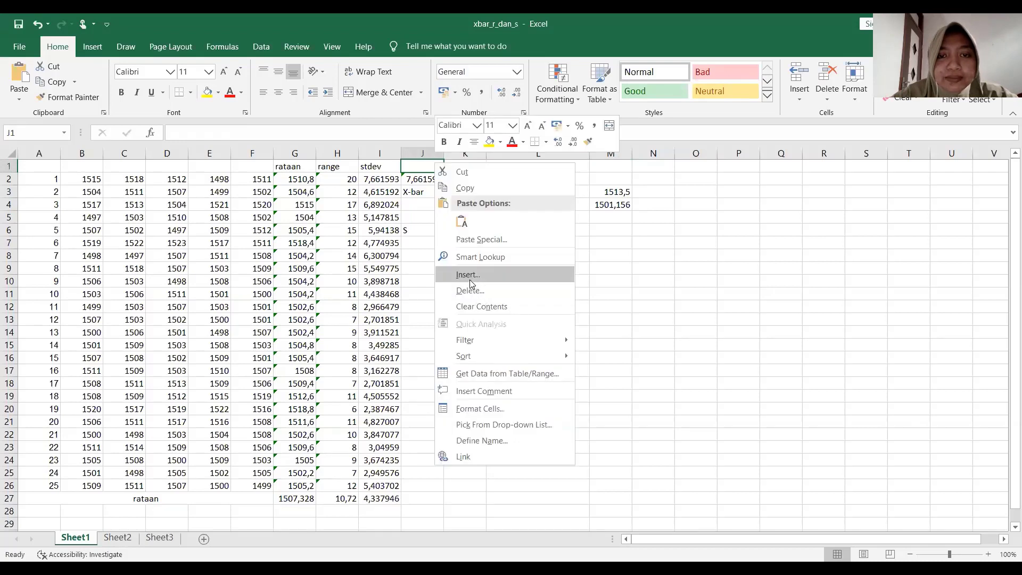
left_click(470, 275)
left_click(445, 294)
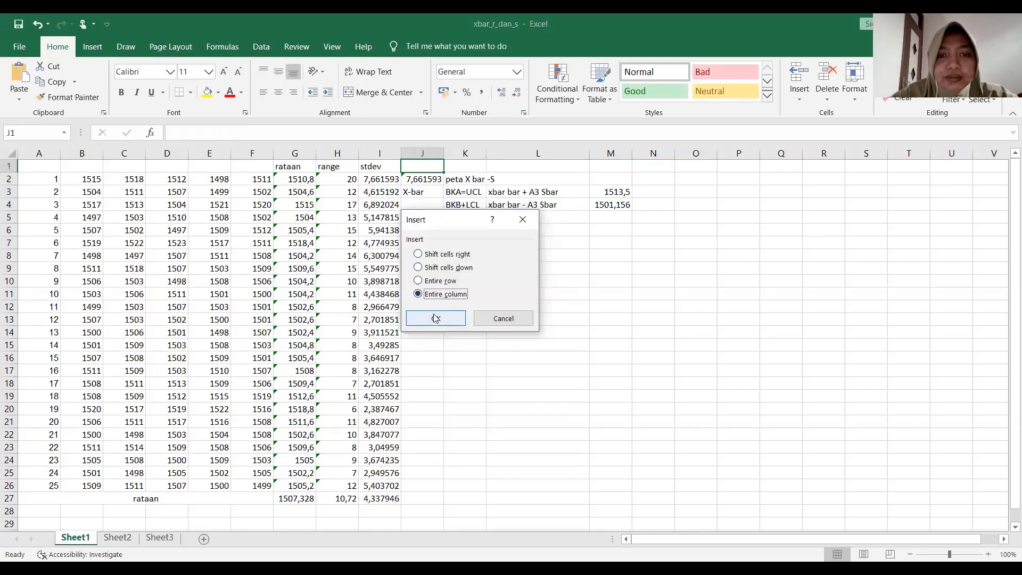
left_click(435, 318)
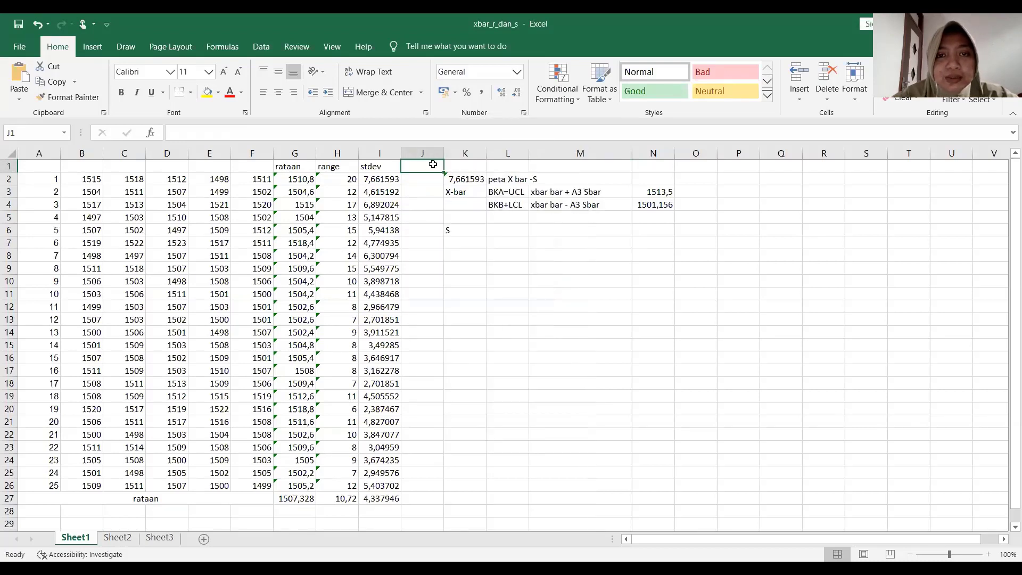
key("shift+F10")
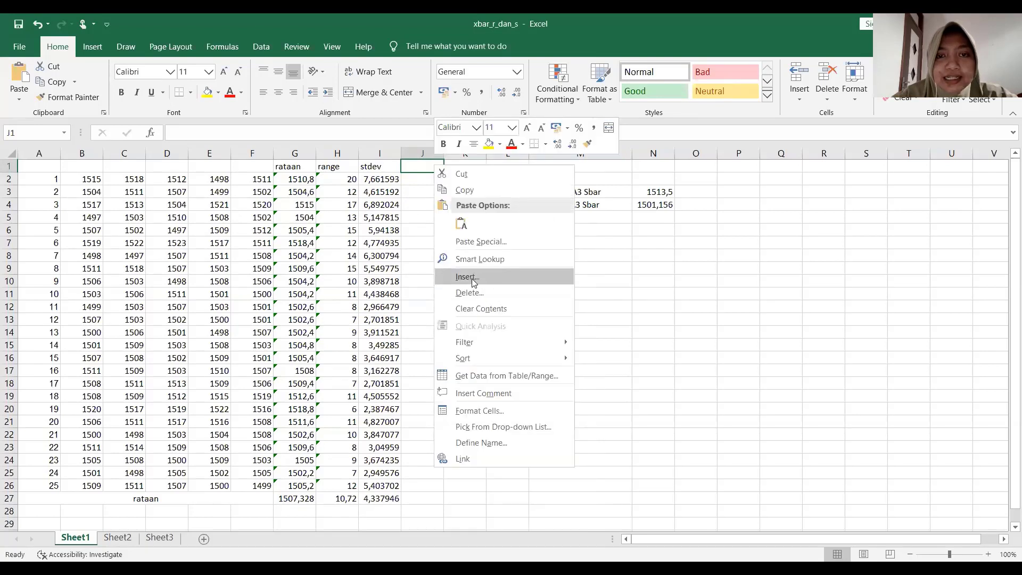
left_click(472, 279)
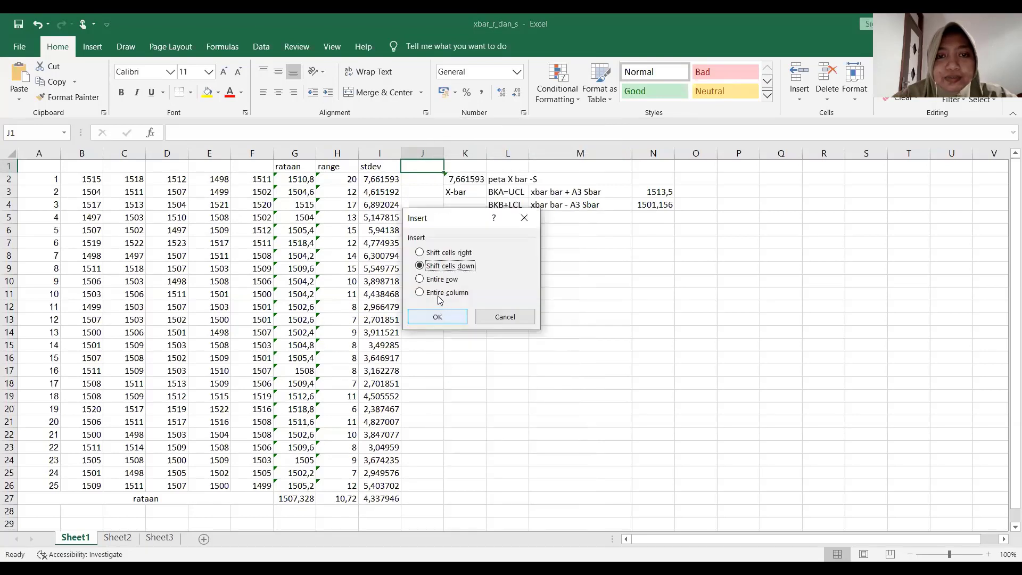
key("alt+c")
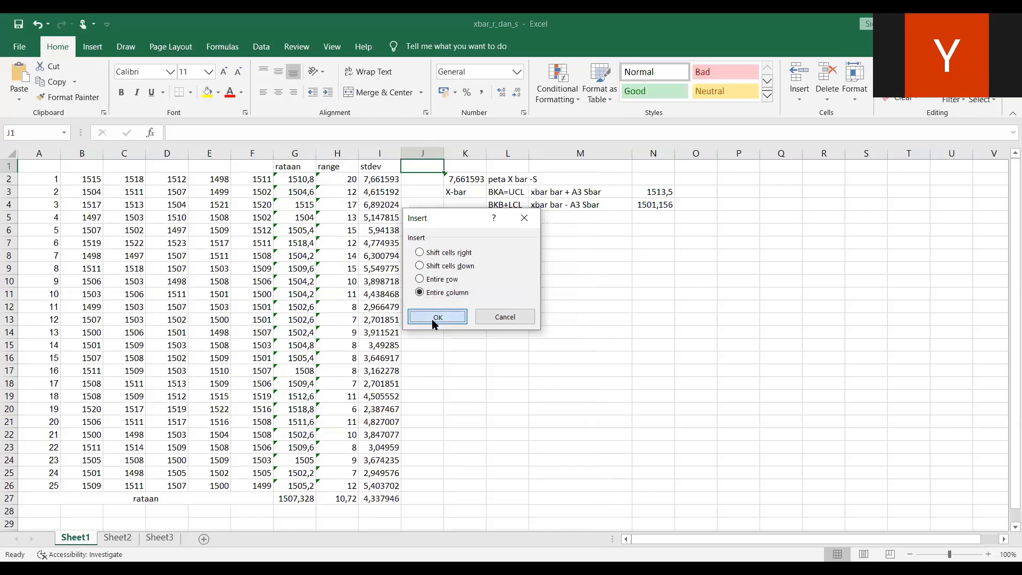
left_click(432, 319)
left_click(424, 153)
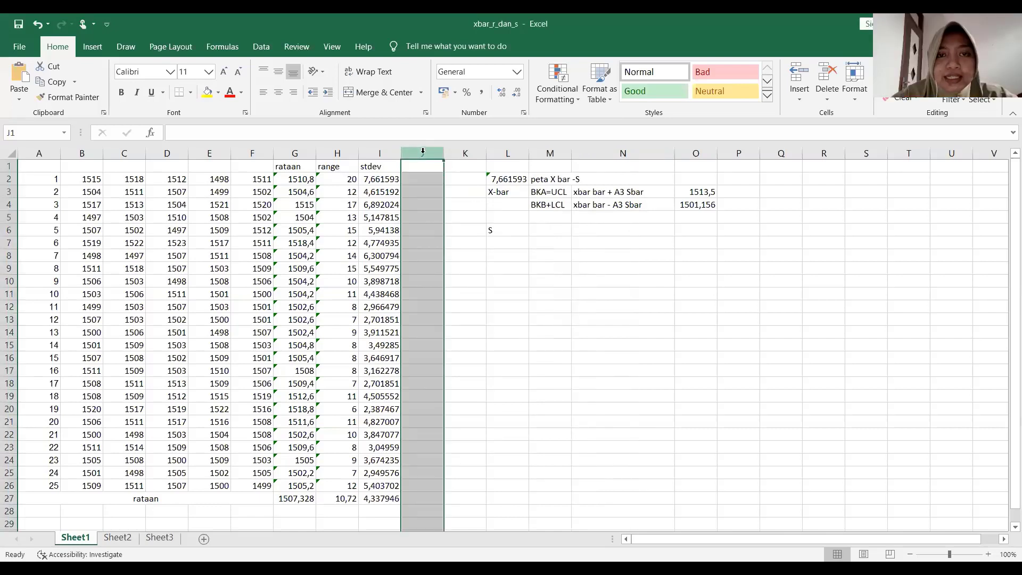
right_click(423, 154)
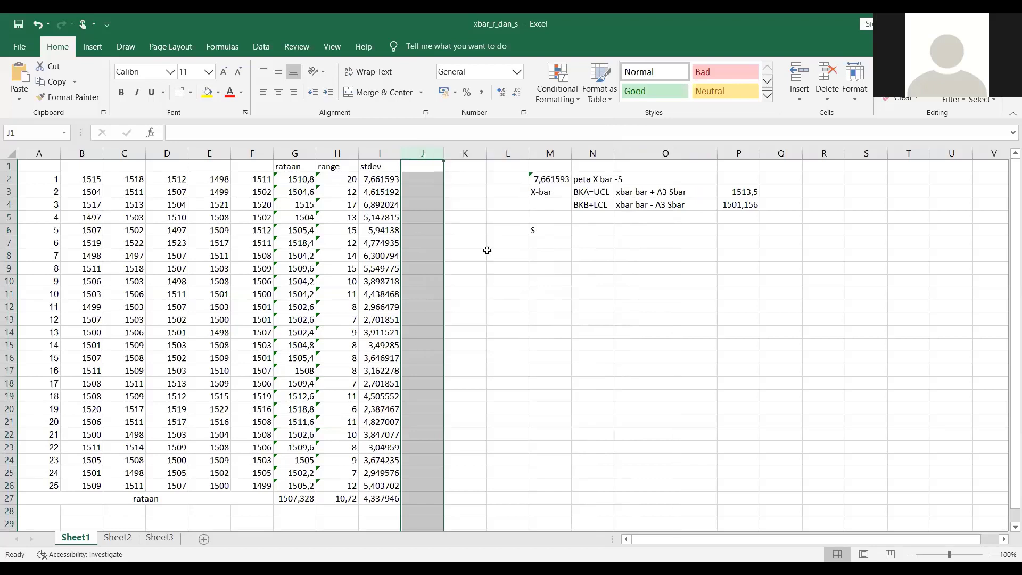
left_click(487, 254)
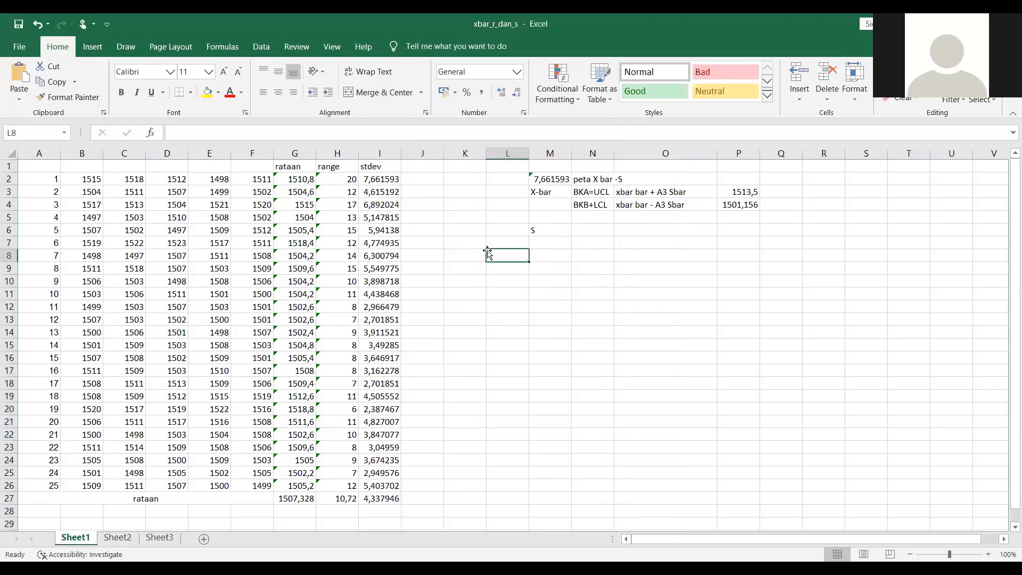
- Enter the headers xbarbar, BKA and BKB in J1, K1 and L1
left_click(424, 167)
type("x")
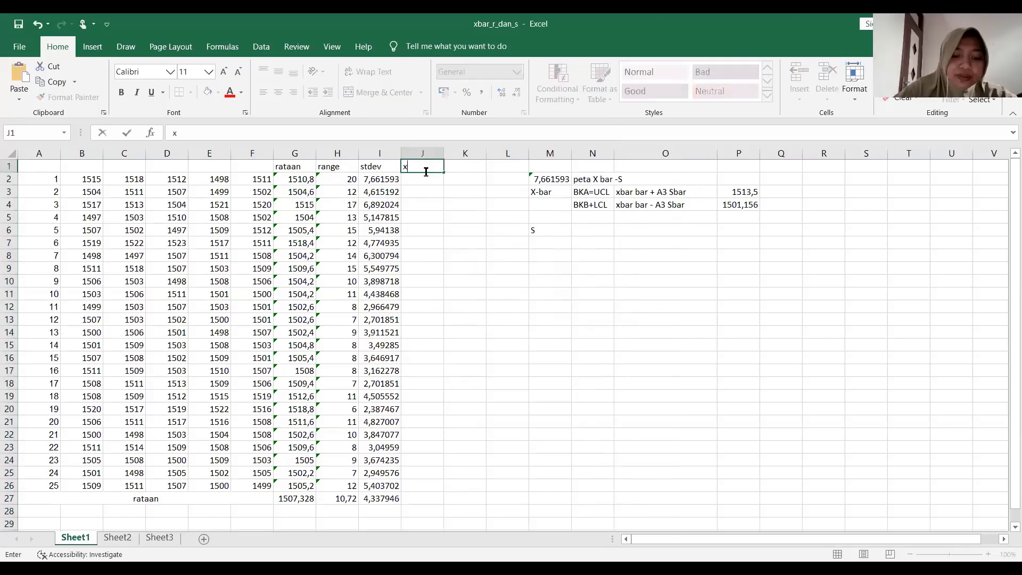
type("bar")
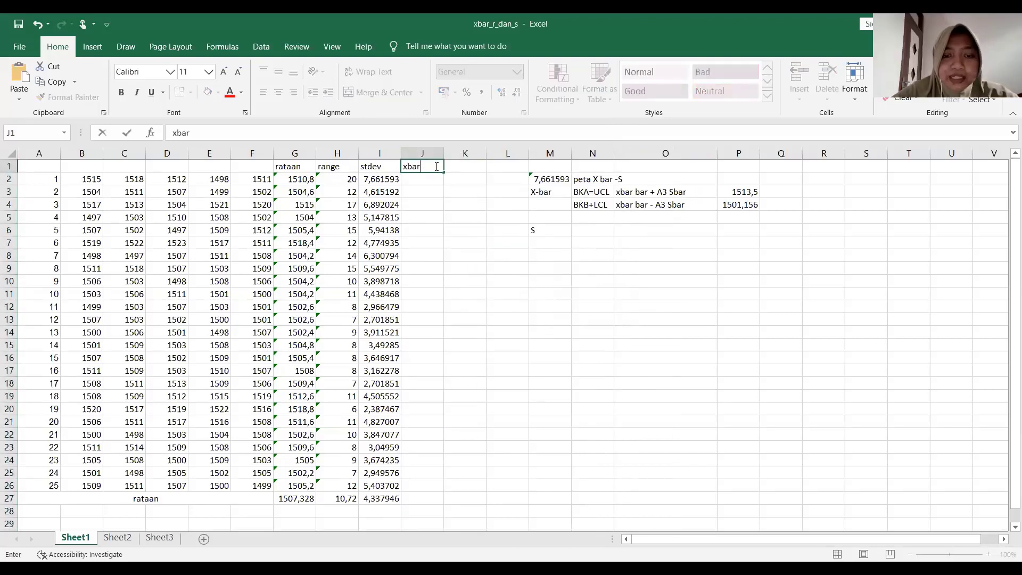
type("bar")
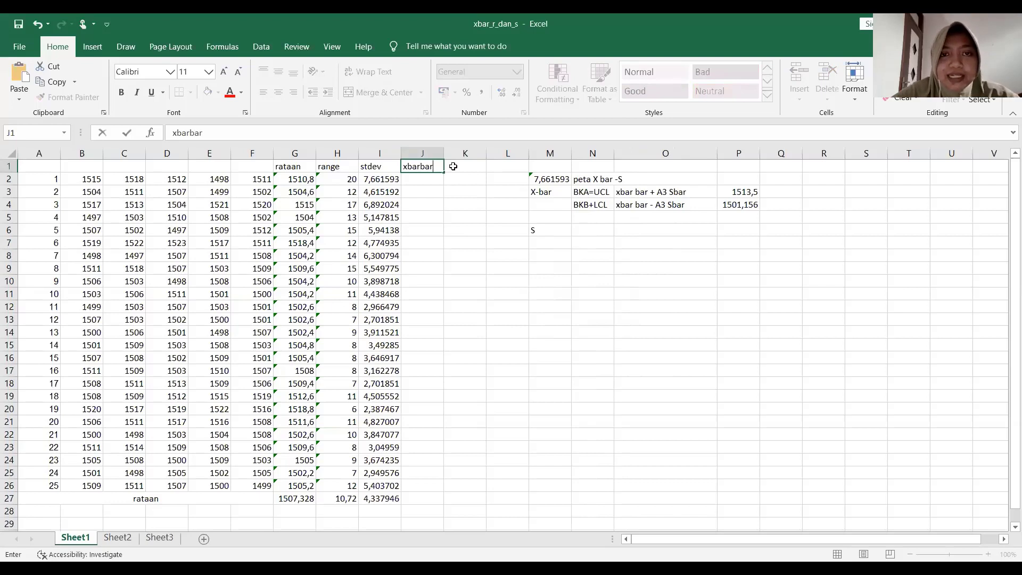
left_click(453, 166)
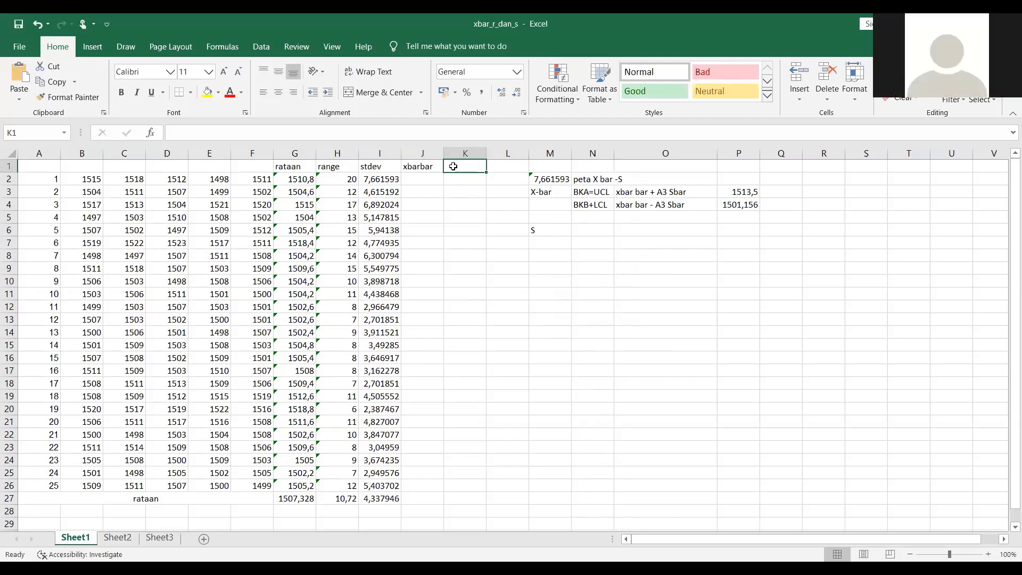
type("BKA")
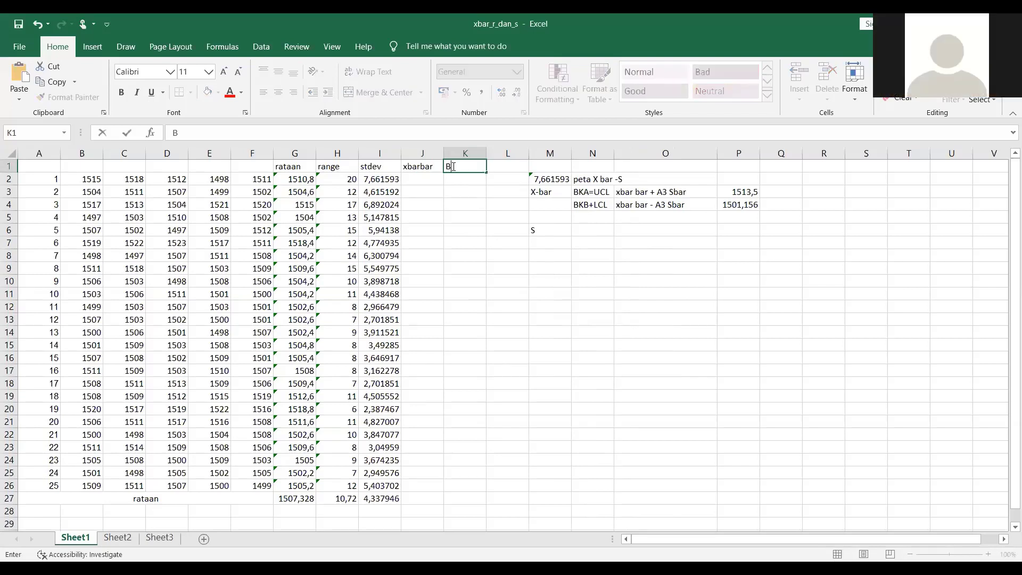
left_click(506, 166)
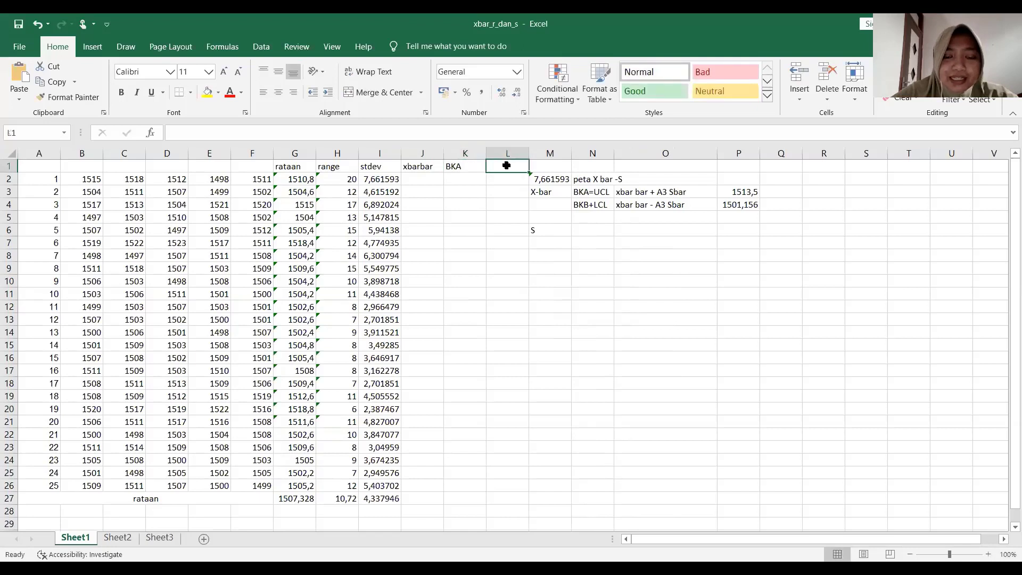
type("BKB")
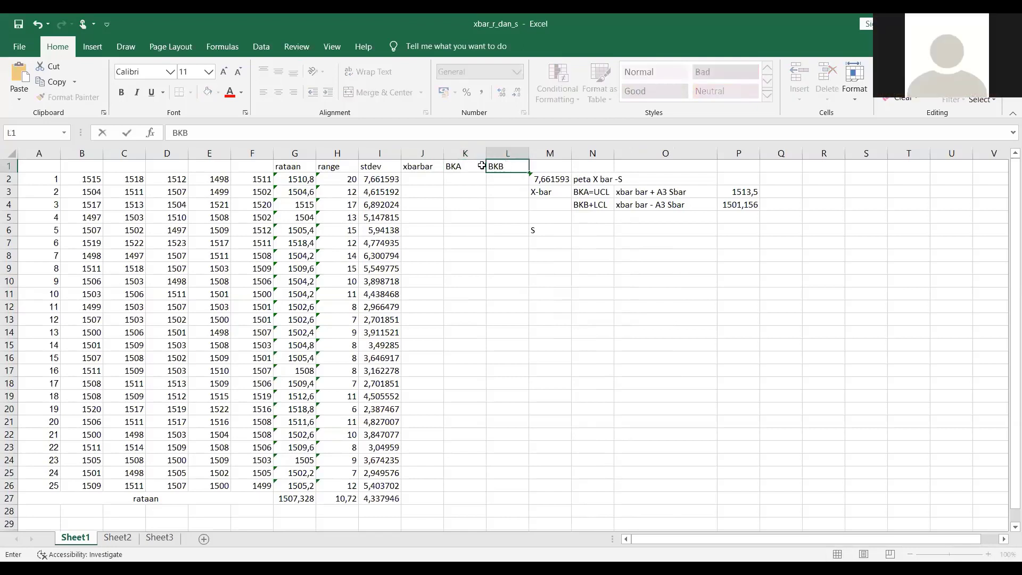
- Enter the center line value 1507,328 in J2 and the upper limit 1513,5 in K2
left_click(422, 182)
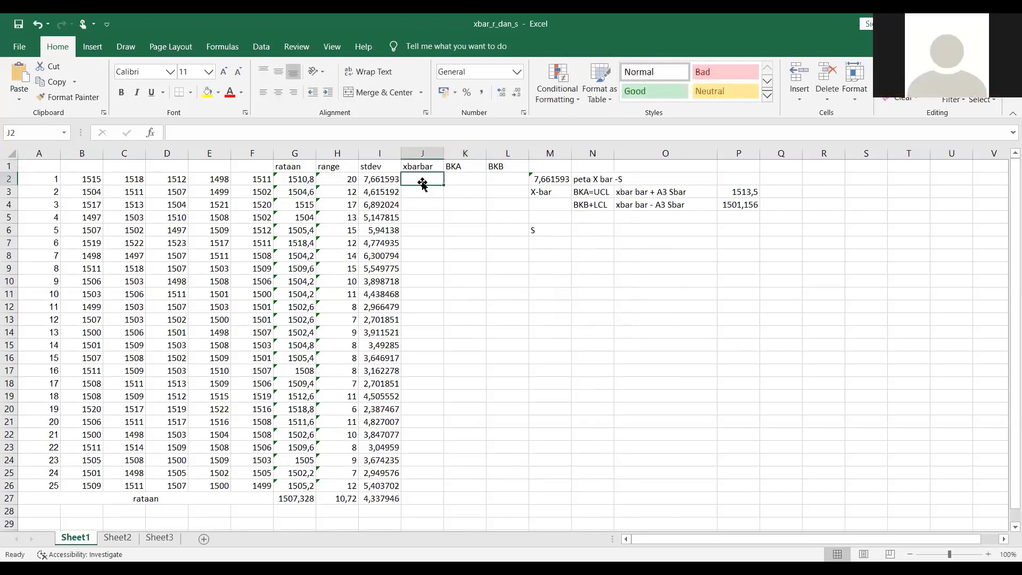
type("1")
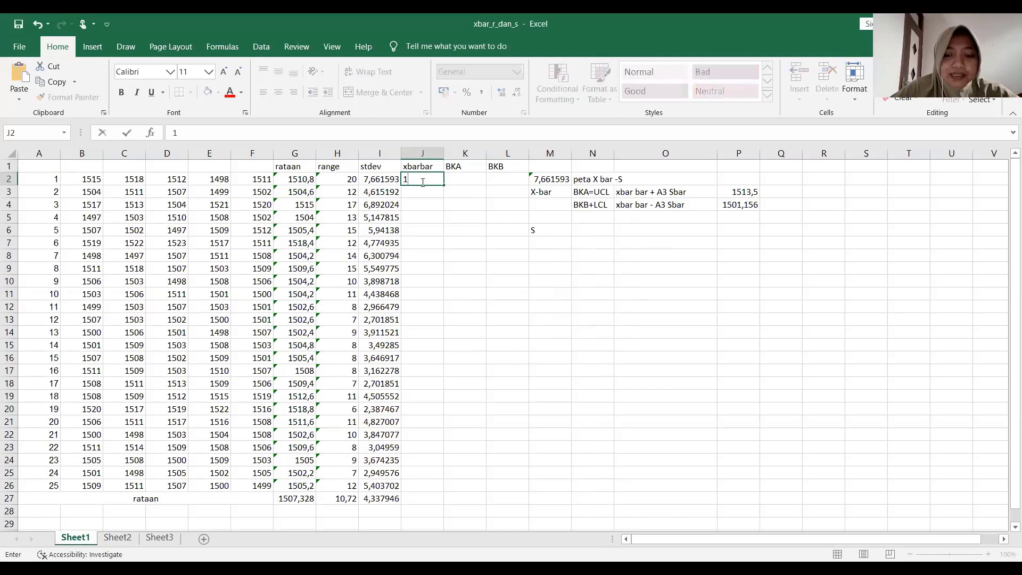
type("50")
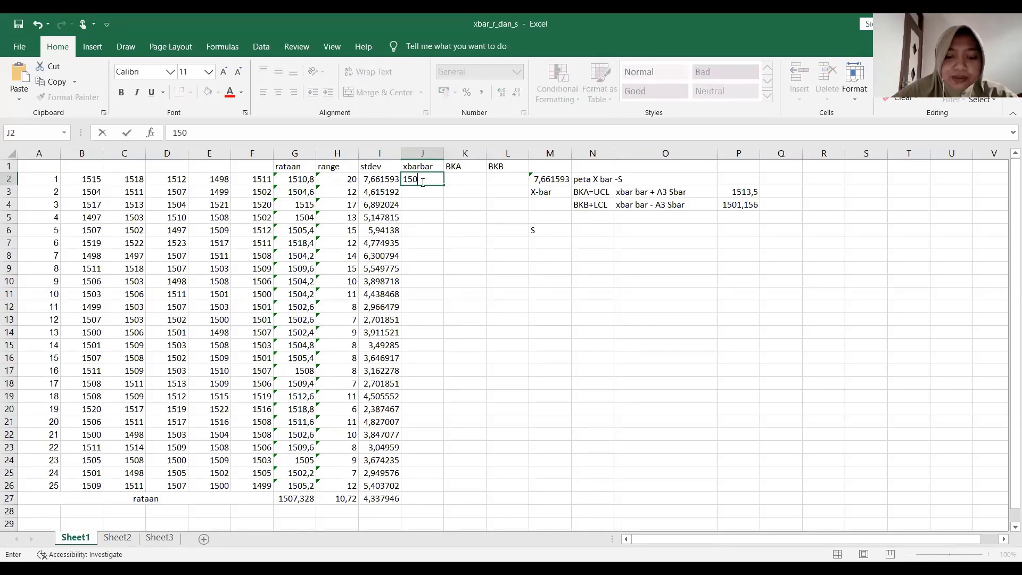
type("7,32")
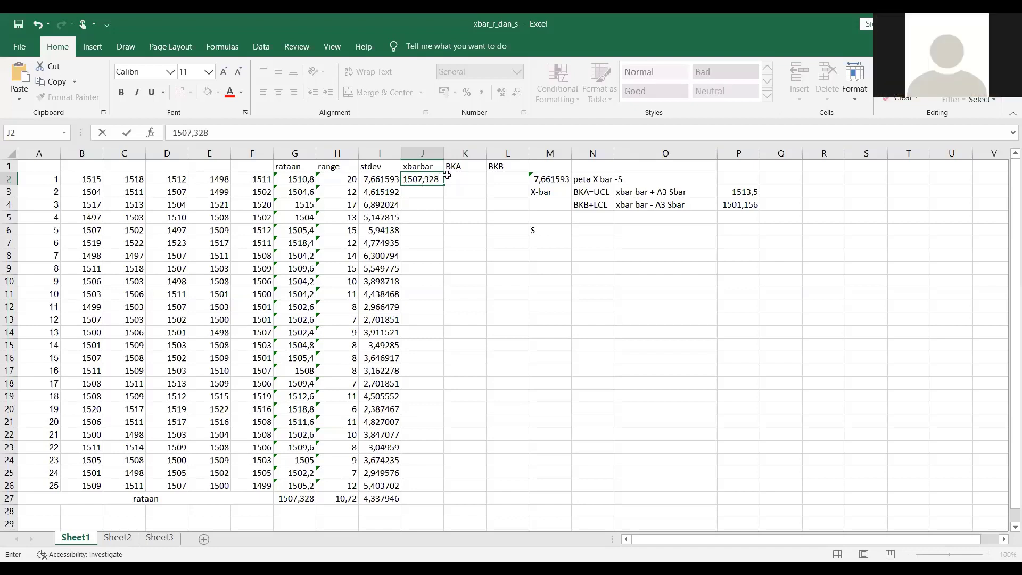
type("8")
key("Tab")
type("1")
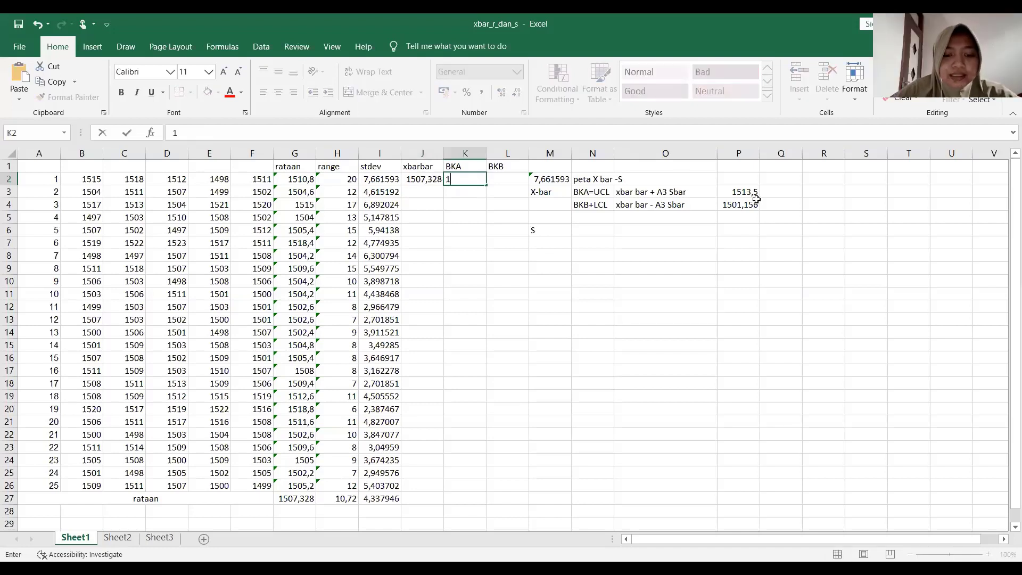
type("513,5")
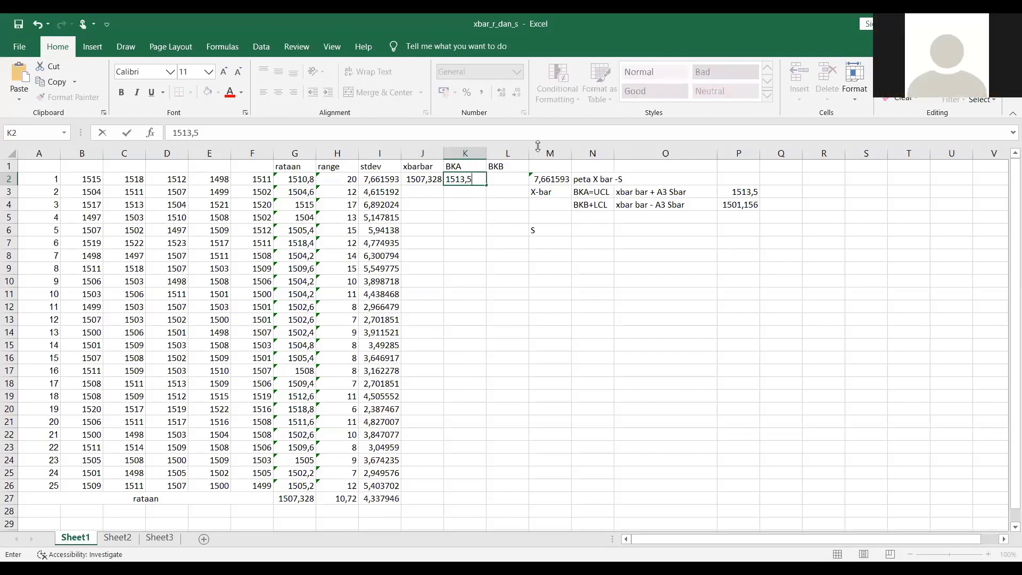
- Enter the lower limit 1501,156 in L2 and fill J2:L2 down to row 27
left_click(499, 178)
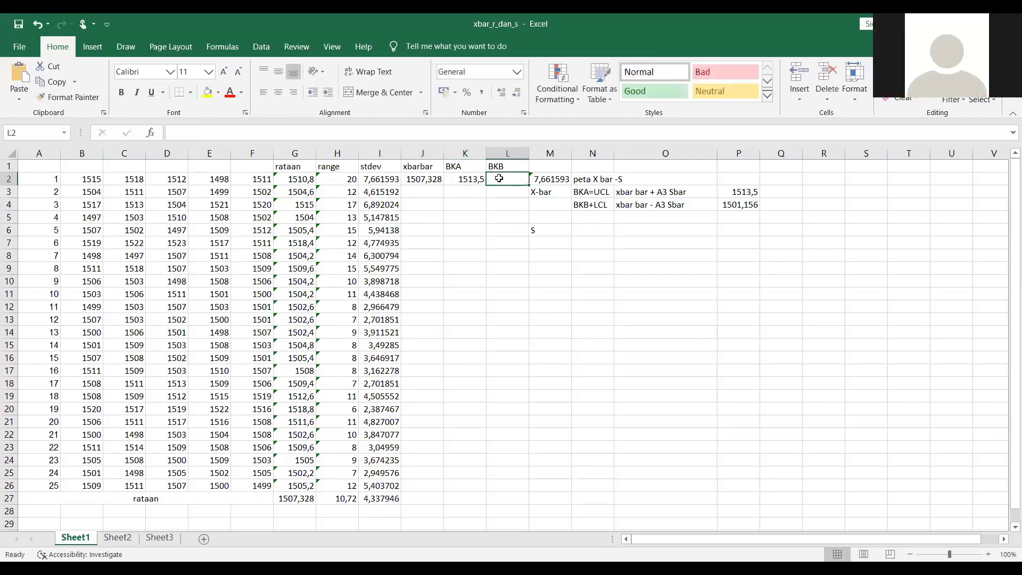
type("1")
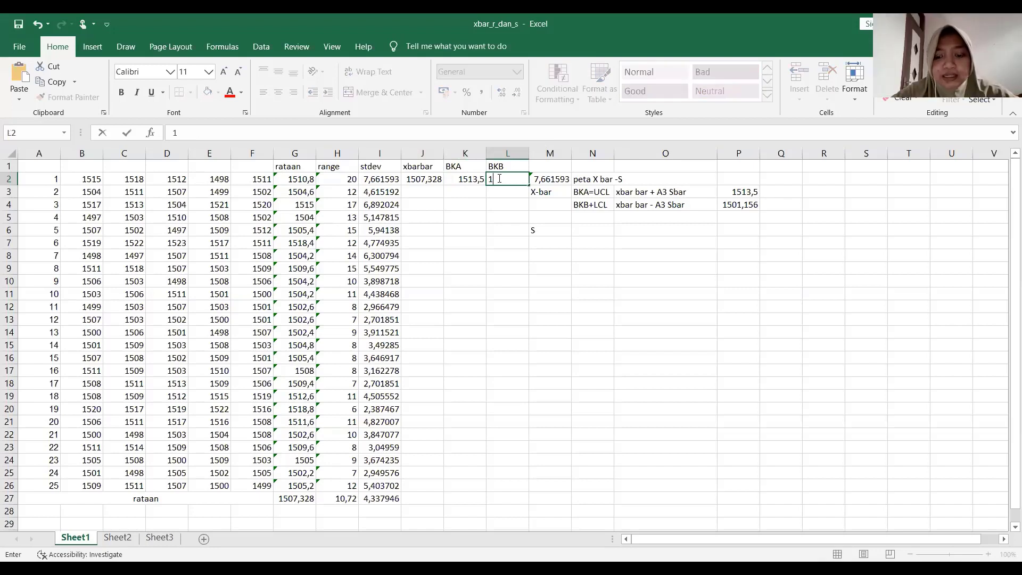
type("501,")
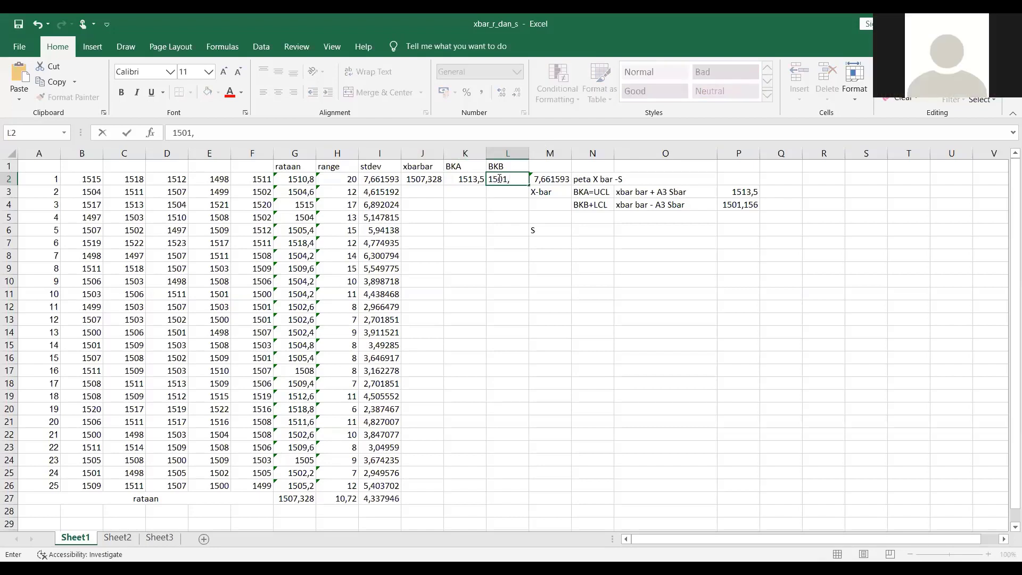
type("156")
key("Return")
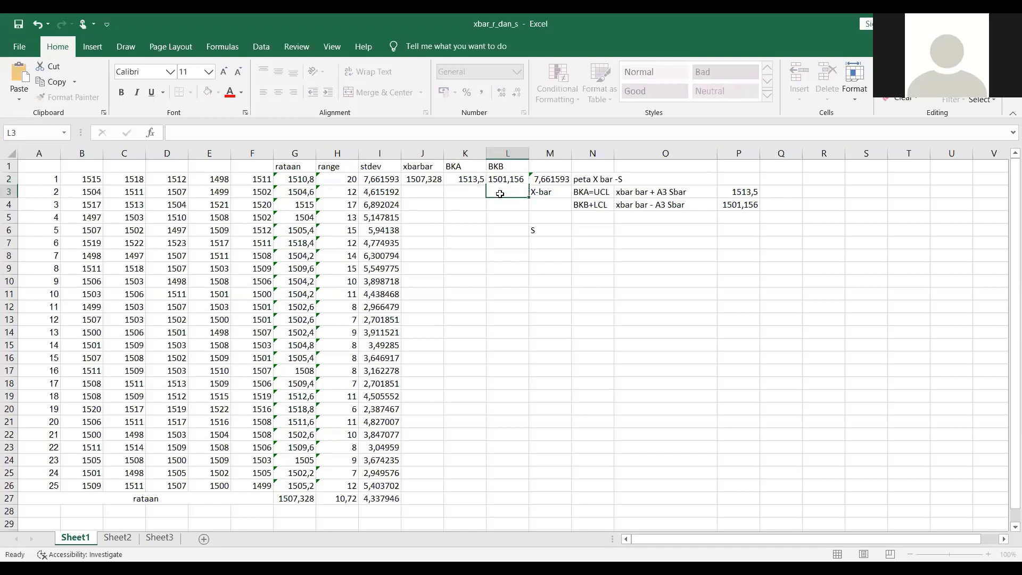
left_click_drag(433, 179, 517, 509)
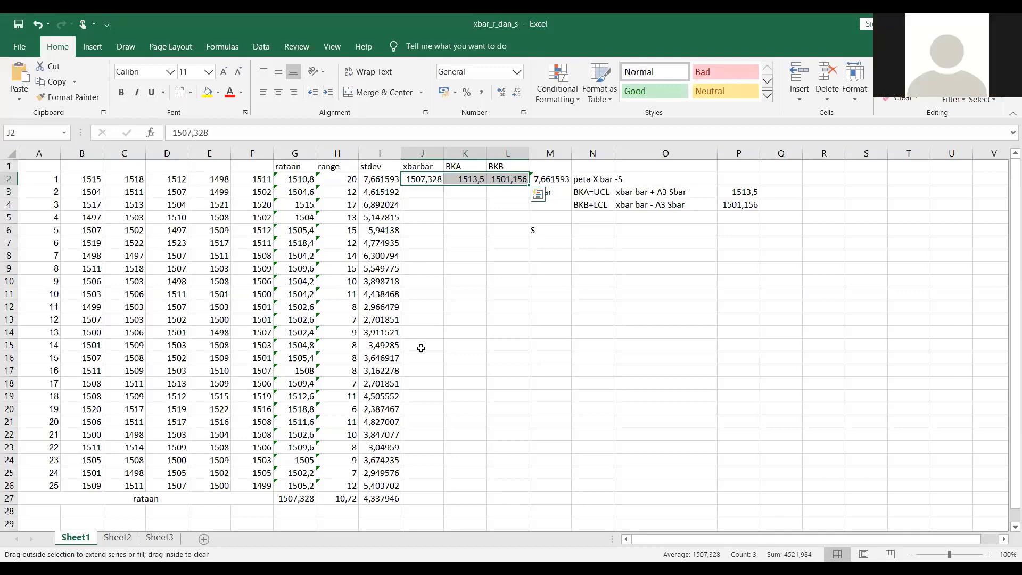
left_click_drag(517, 500, 517, 500)
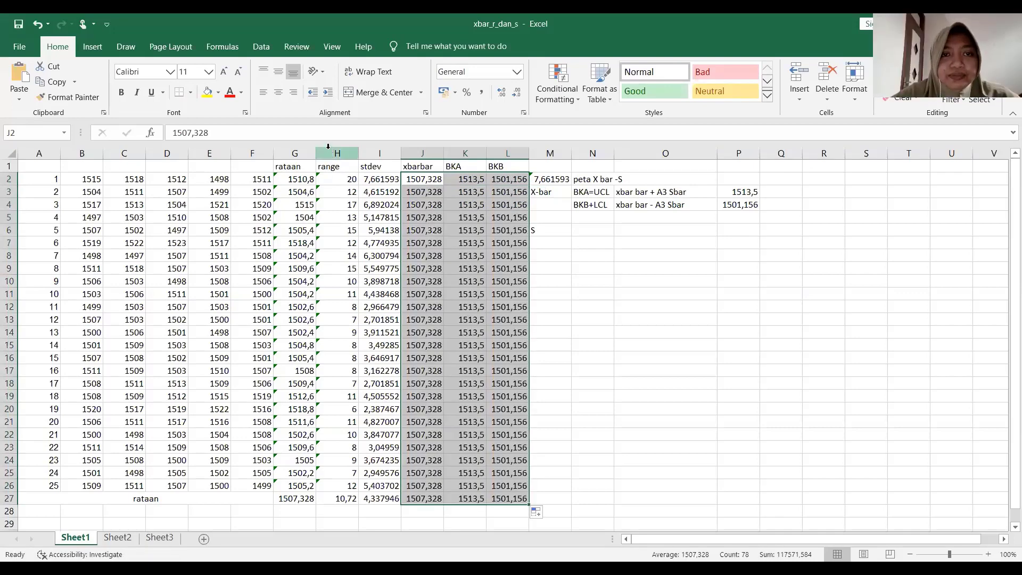
- Insert an empty column between stdev and xbarbar and give it the header rataan in J1
left_click_drag(395, 167, 394, 208)
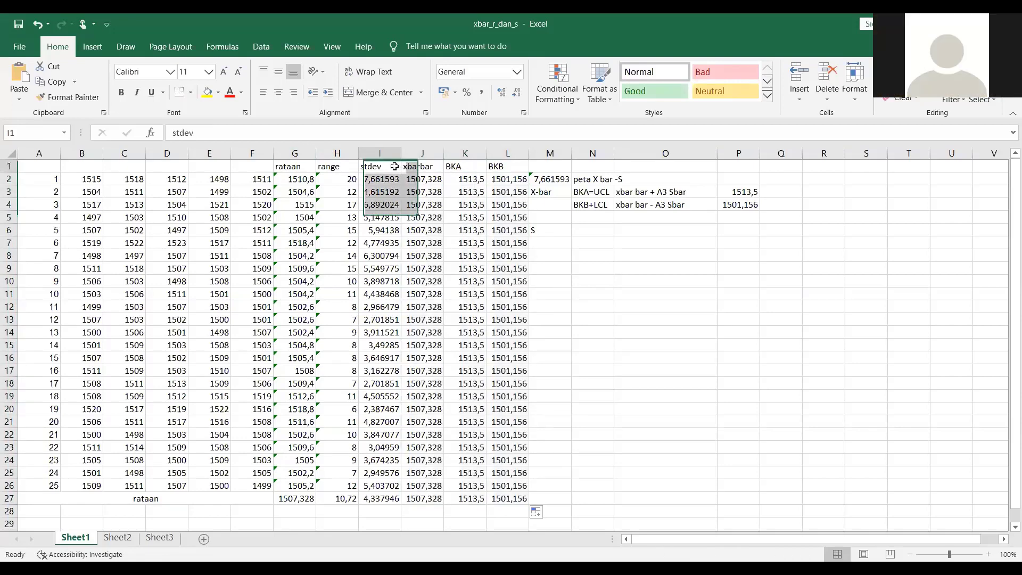
left_click(395, 166)
right_click(395, 168)
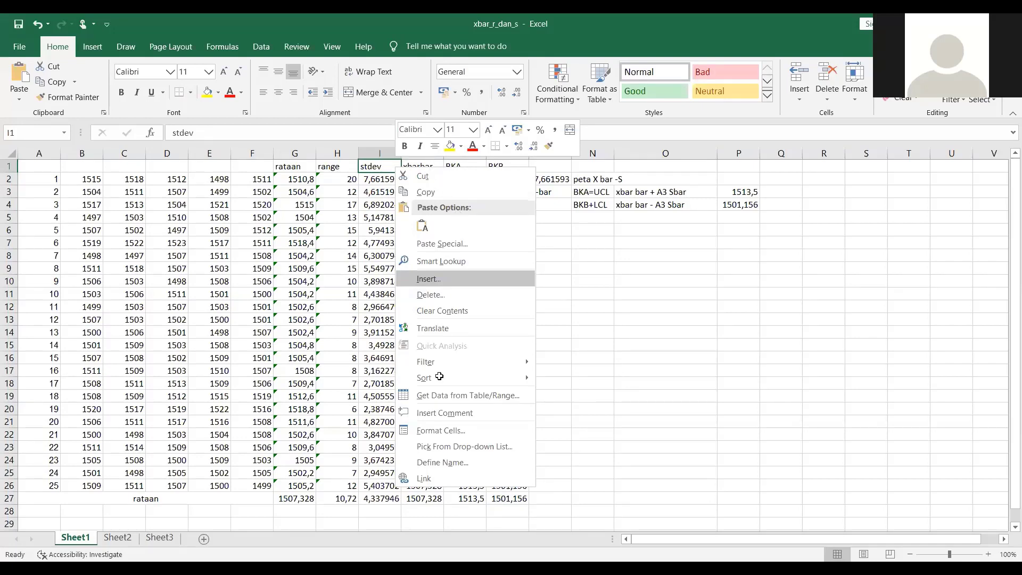
left_click_drag(438, 484, 381, 495)
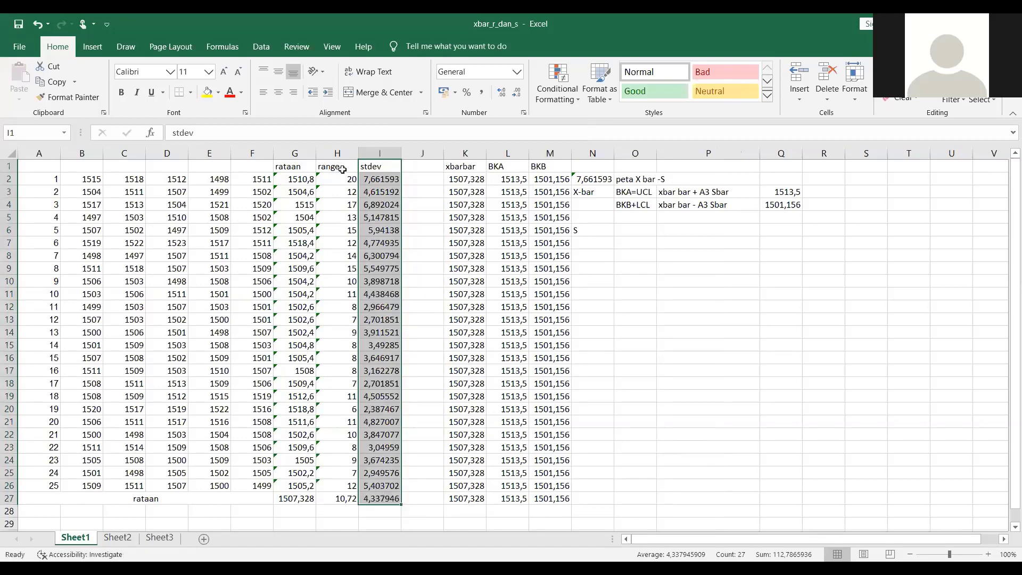
left_click(418, 166)
type("rataan")
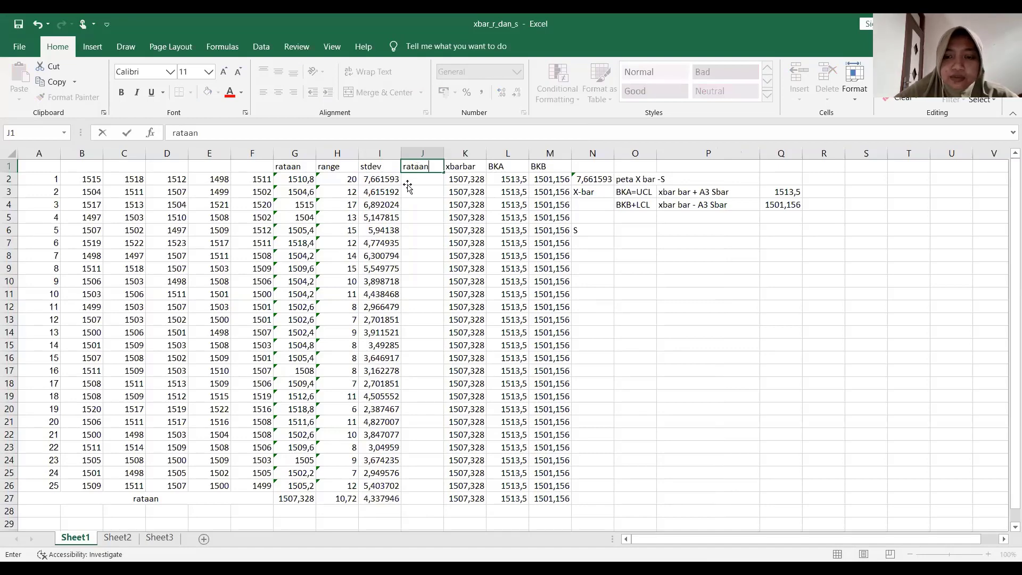
key("Return")
- Enter =G2 in J2 and fill the formula down to row 27
type("=")
left_click(308, 175)
key("Return")
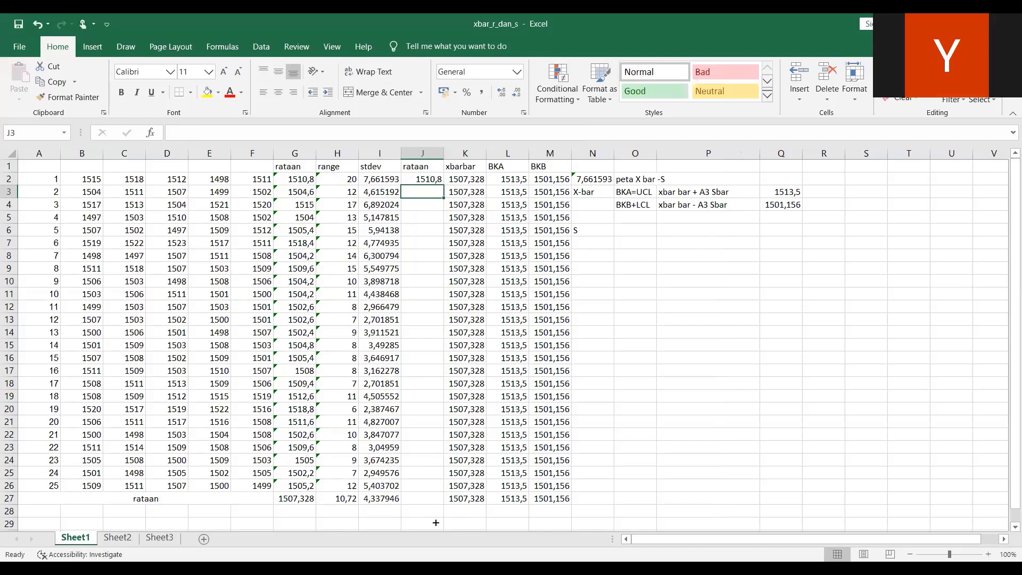
left_click(821, 347)
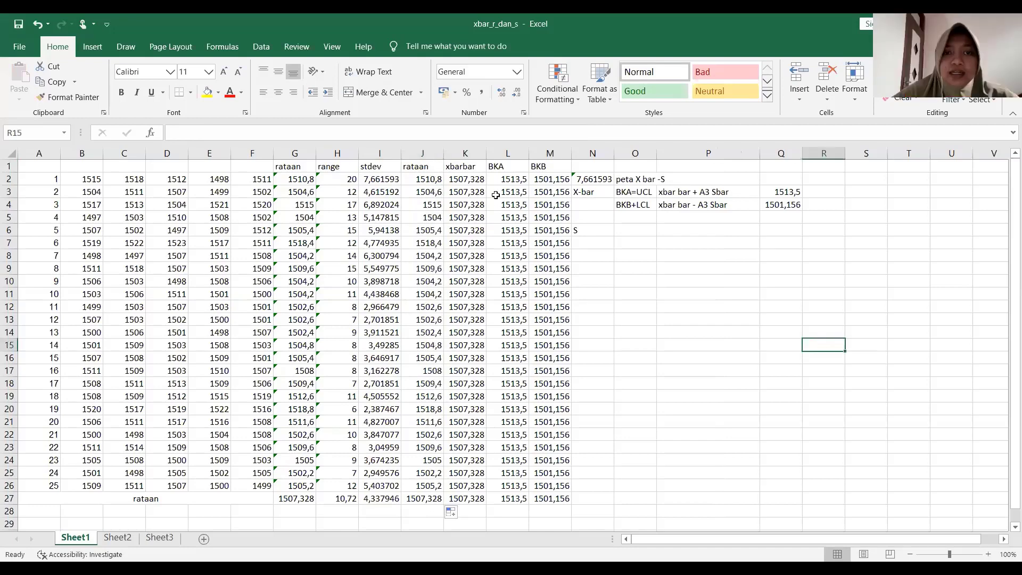
- Insert a line chart with markers from J2:M27 and move it beside the data, below the control limit formulas
left_click(425, 166)
left_click_drag(424, 167, 508, 283)
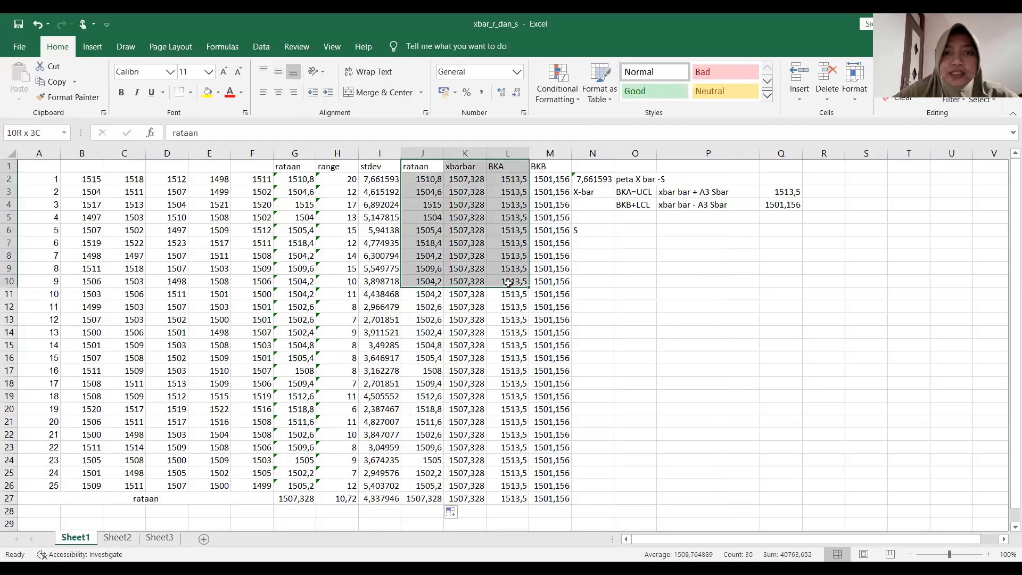
left_click(417, 207)
left_click_drag(424, 178, 551, 498)
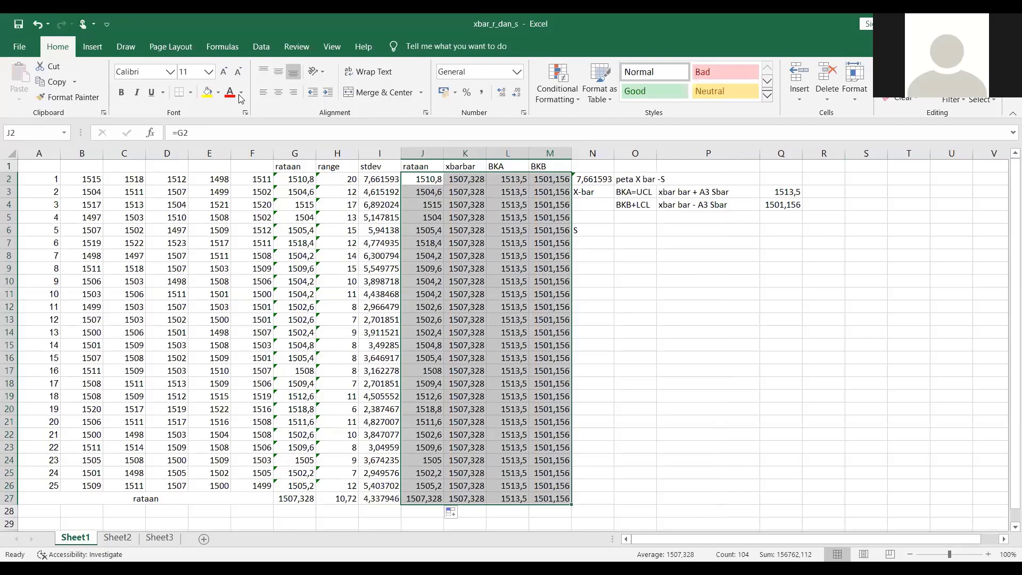
left_click(92, 46)
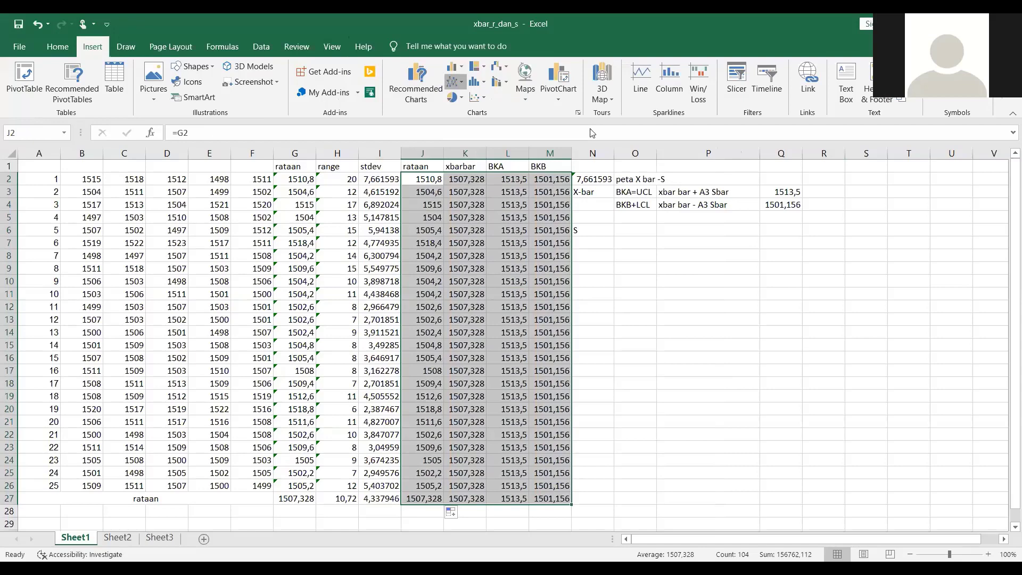
left_click(455, 82)
left_click(571, 123)
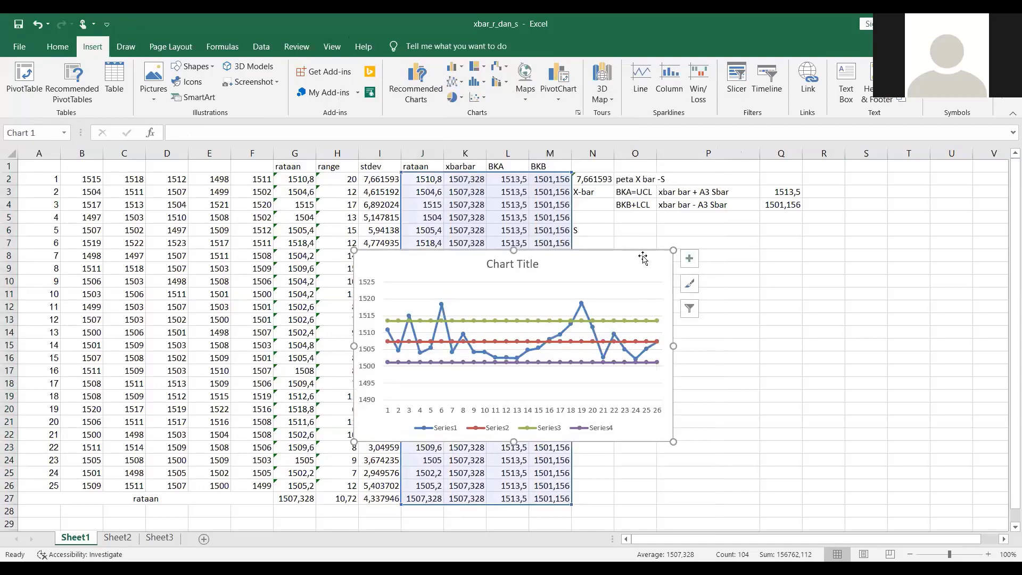
left_click_drag(643, 256, 888, 238)
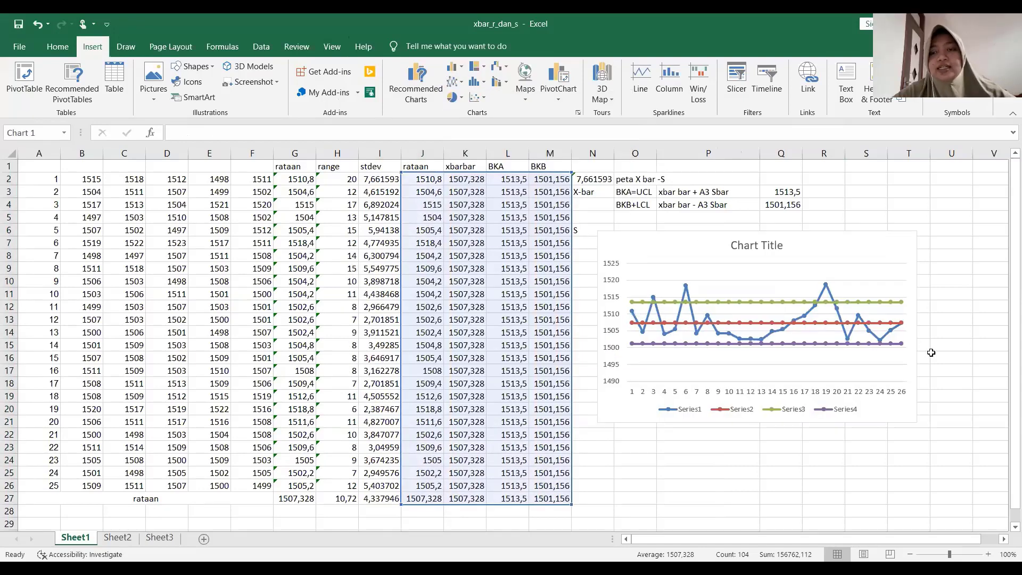
left_click_drag(846, 277, 837, 278)
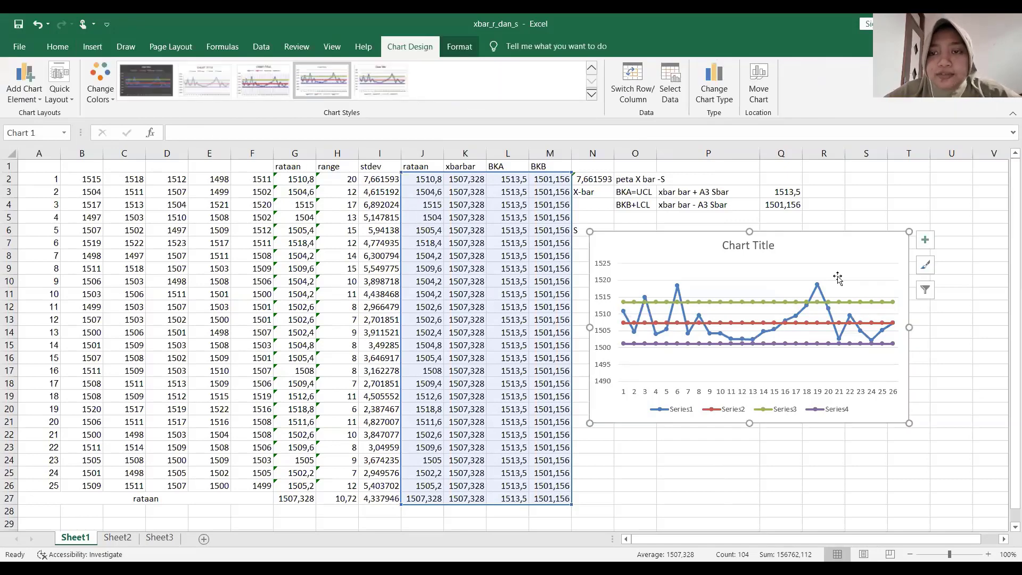
- Change the chart title to "Grafik X bar dari Pera X bar-S" and leave the chart
double_click(735, 247)
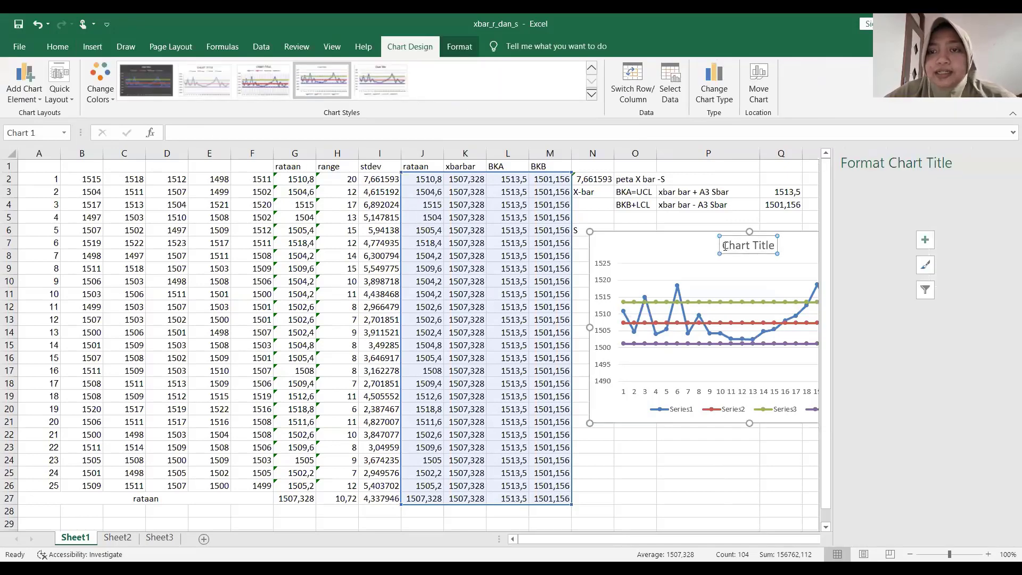
triple_click(770, 246)
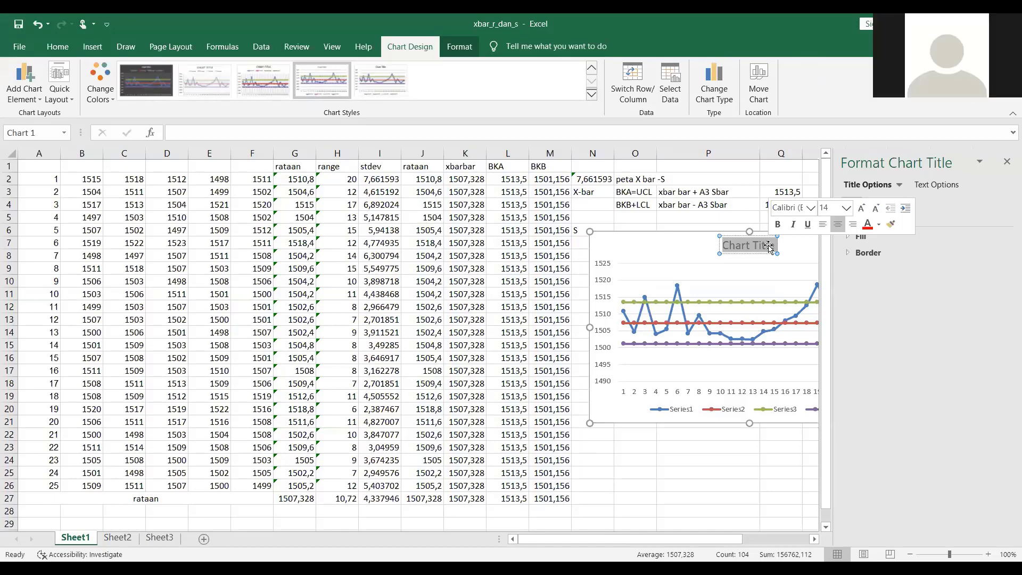
type("Grafik X")
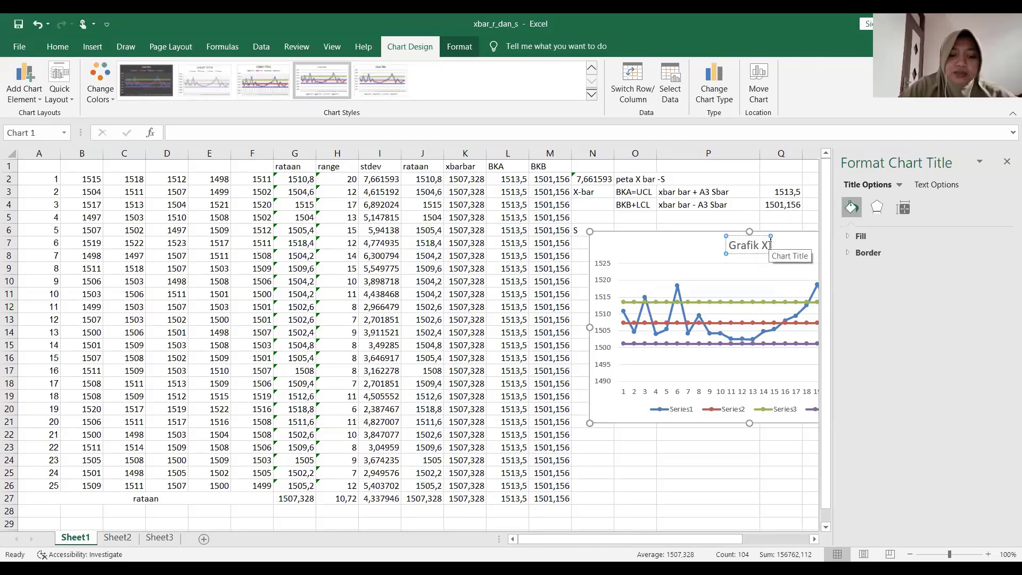
type(" bar dari")
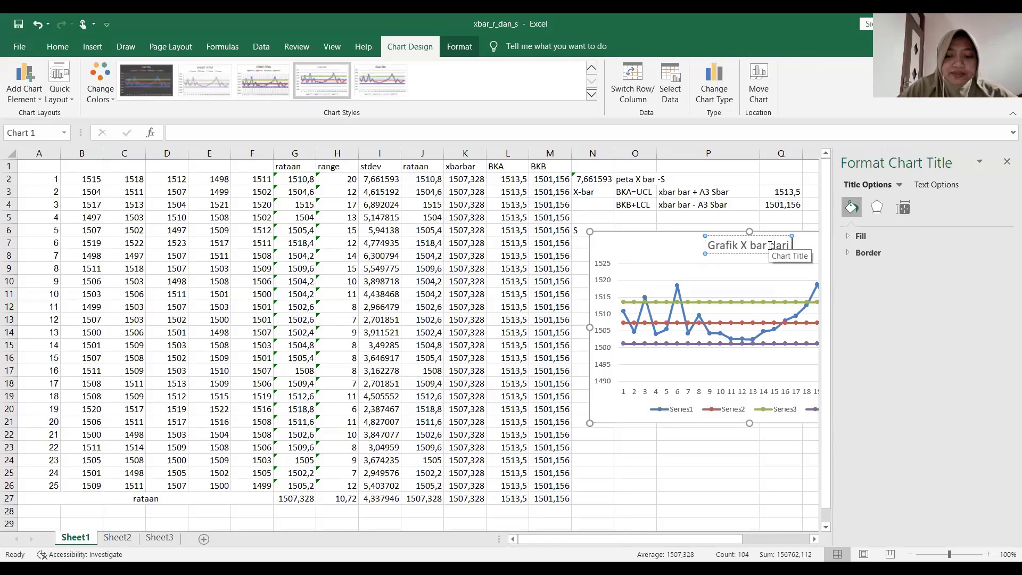
type(" Pera")
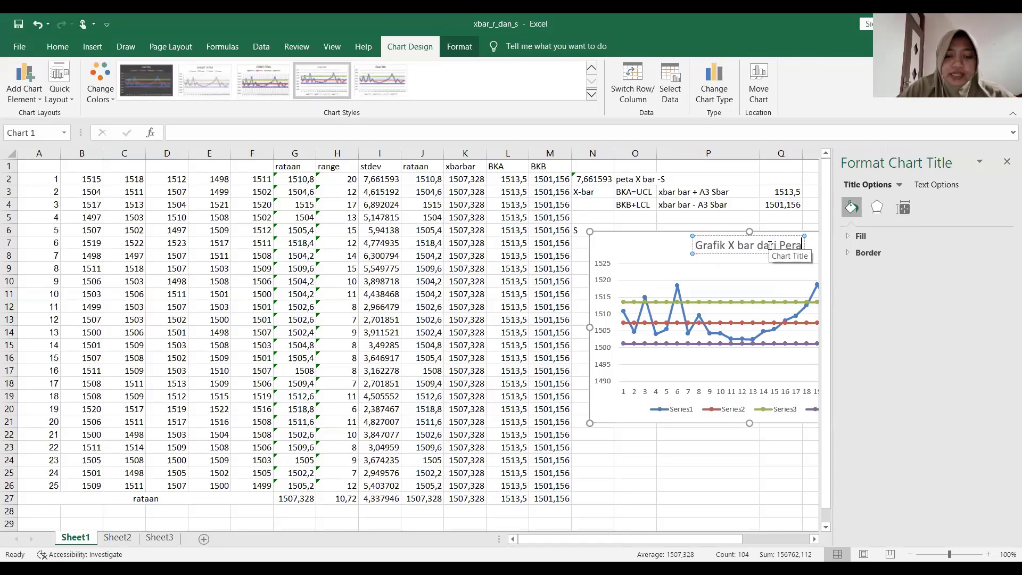
type(" X bar-S")
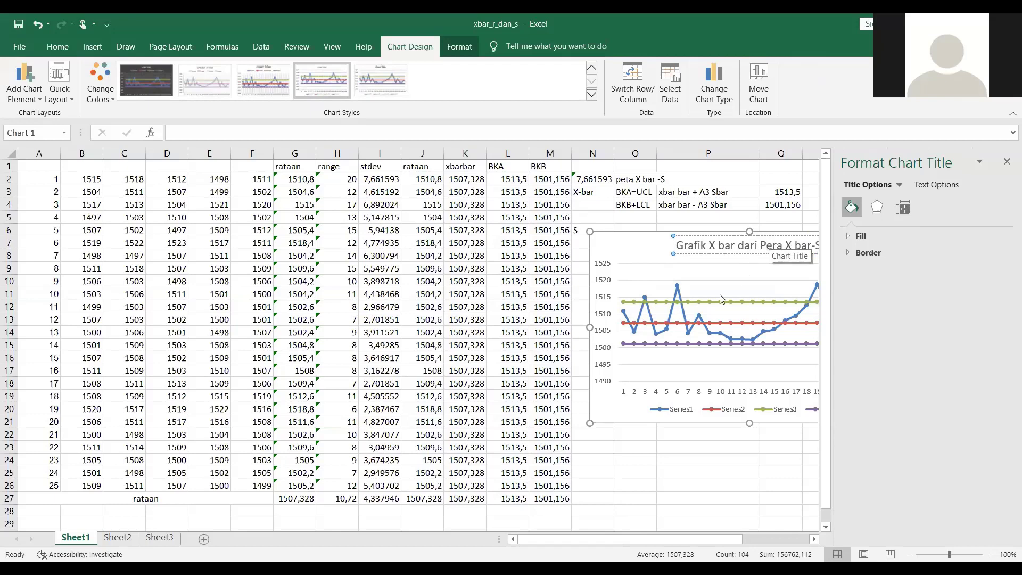
left_click(702, 511)
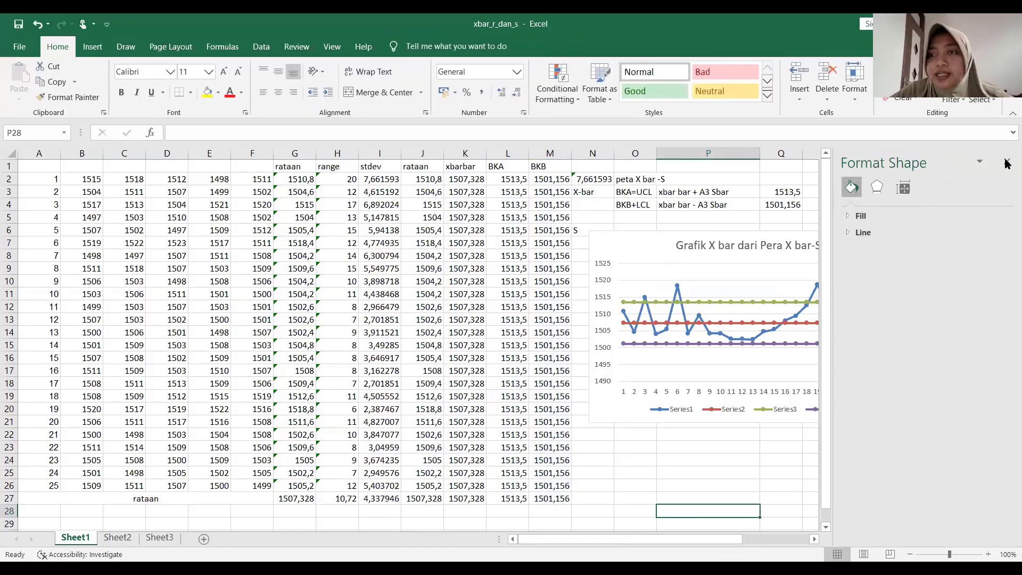
left_click(781, 179)
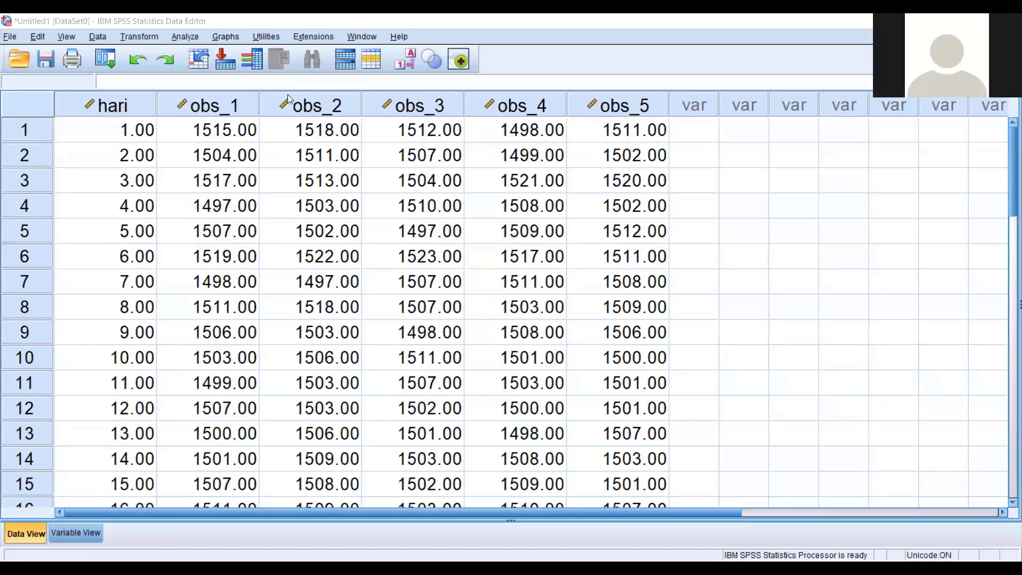
- Start defining an X-bar, R, s control chart with the cases treated as subgroups
left_click(368, 246)
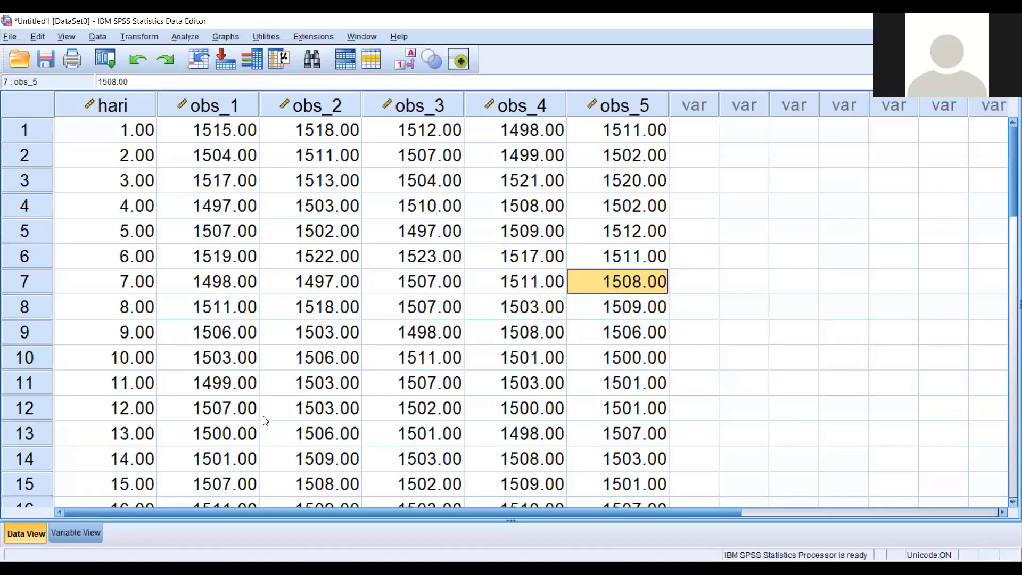
key("alt+a")
mouse_move(264, 407)
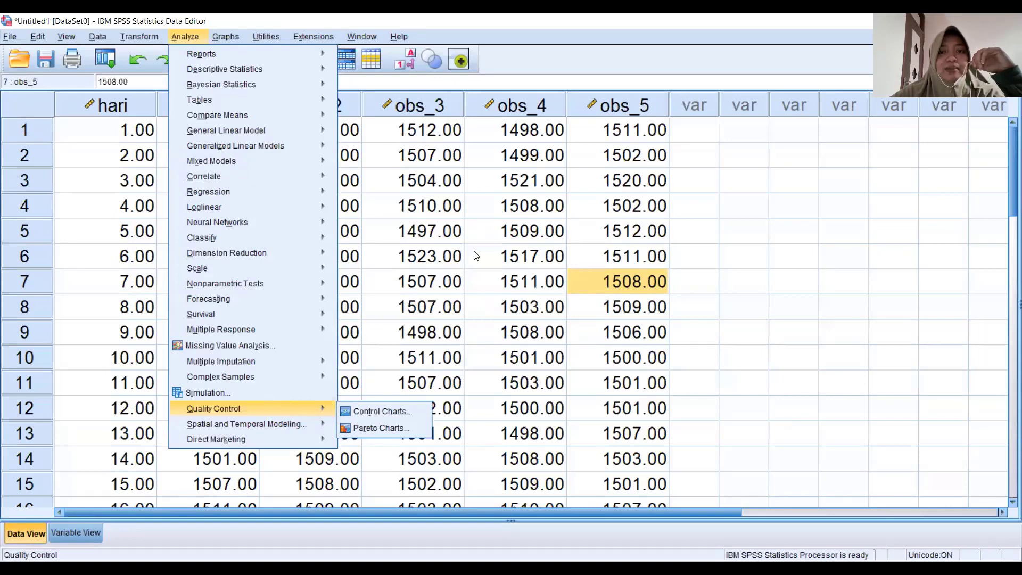
key("Return")
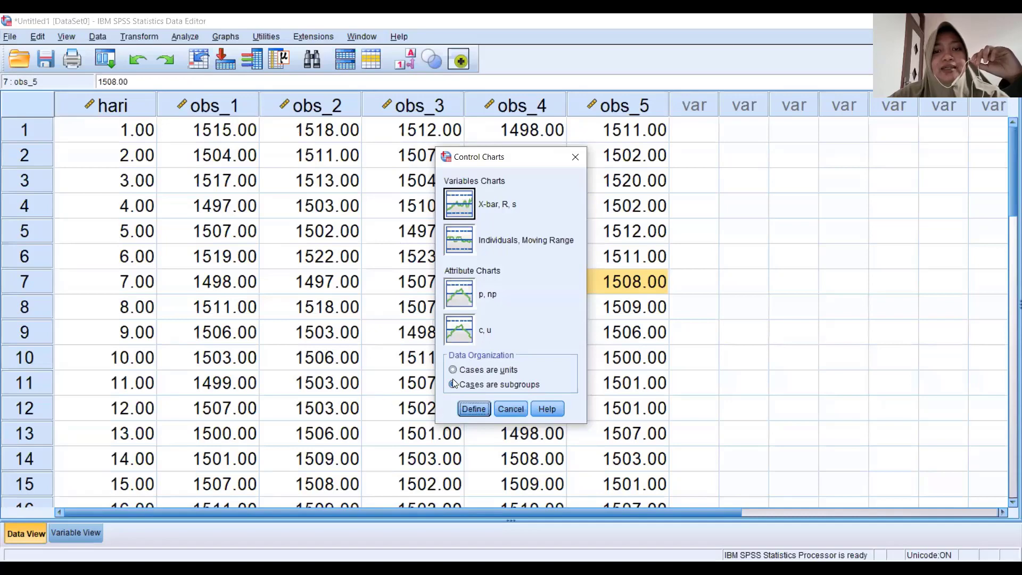
left_click(463, 202)
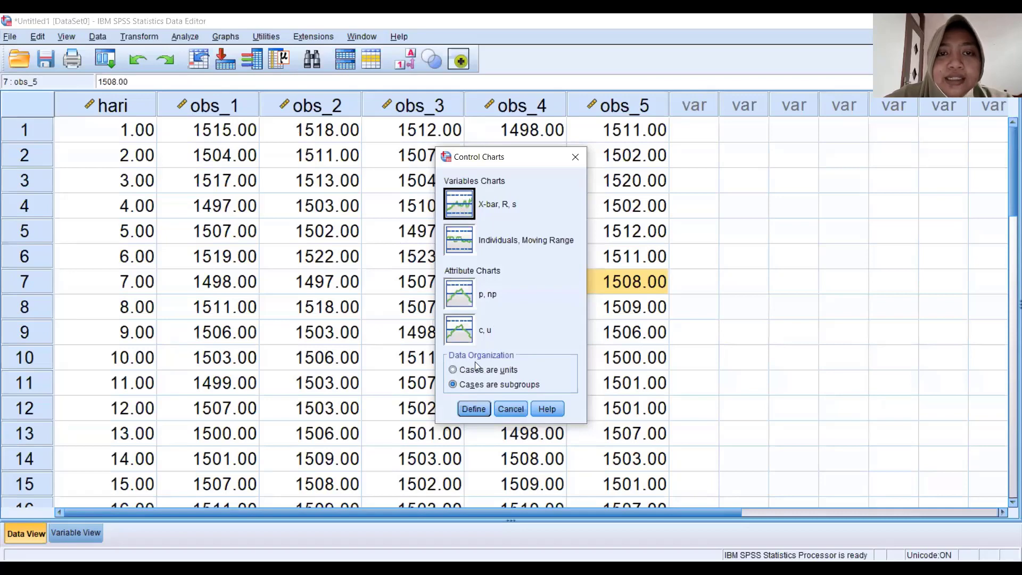
left_click(473, 409)
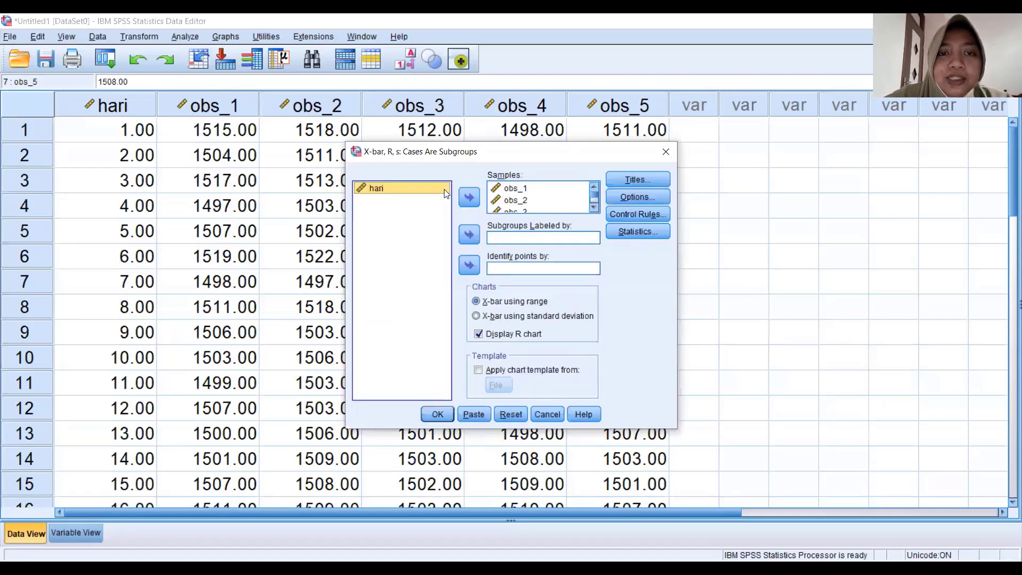
- Clear the samples list and reassign obs_1 through obs_5 as the chart's samples
left_click(510, 201)
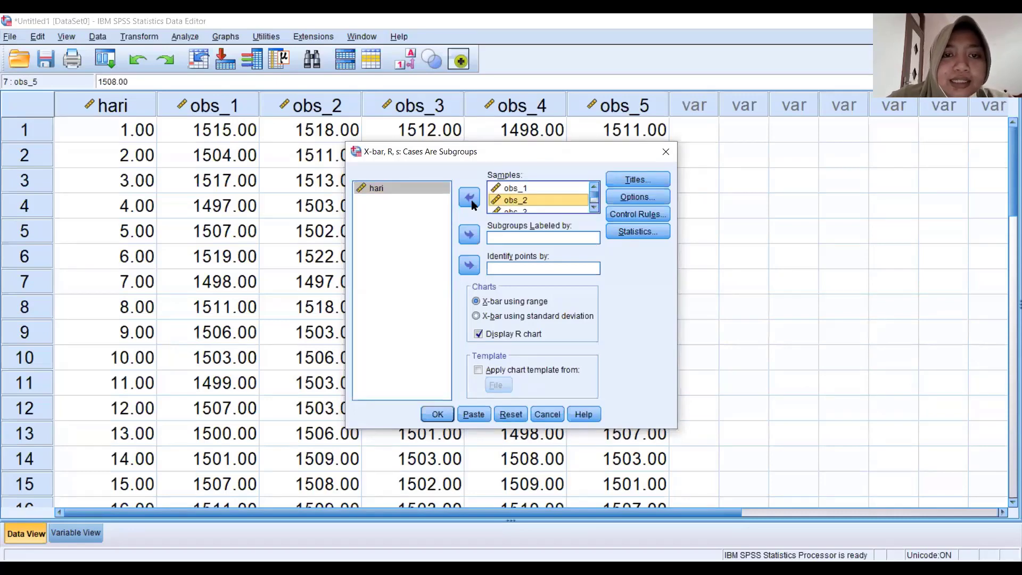
left_click(415, 201)
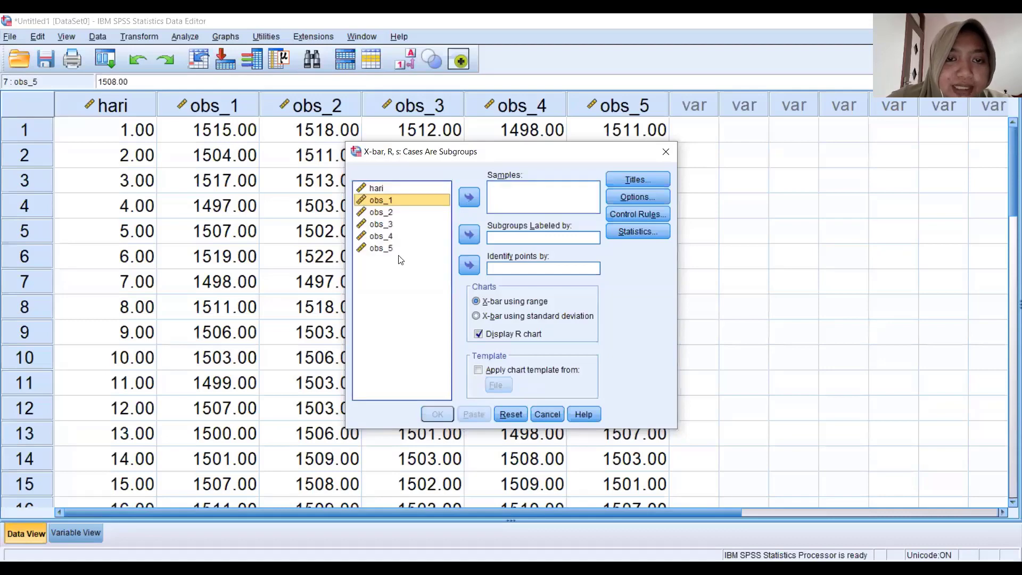
left_click(397, 252, "shift")
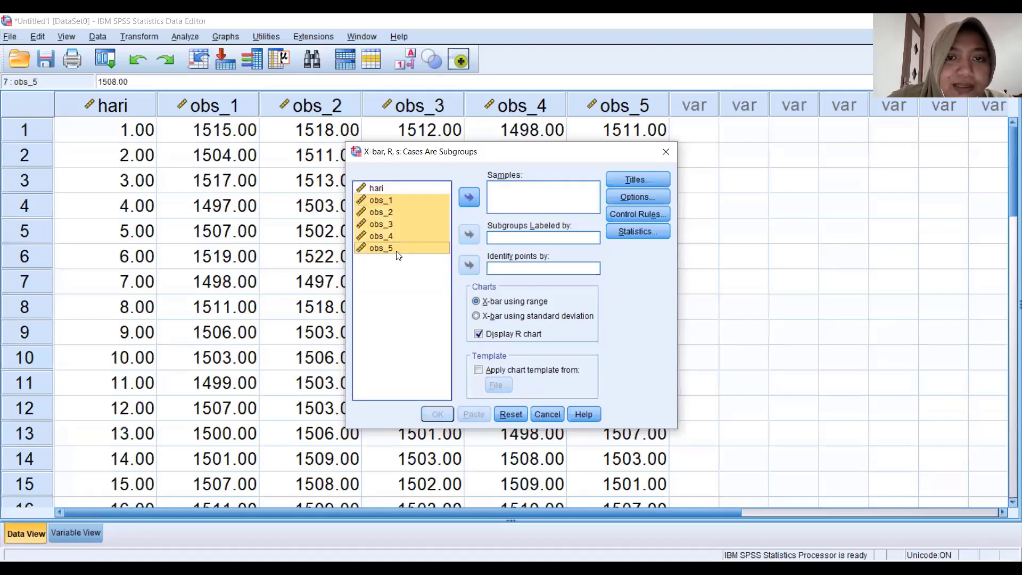
left_click(471, 202)
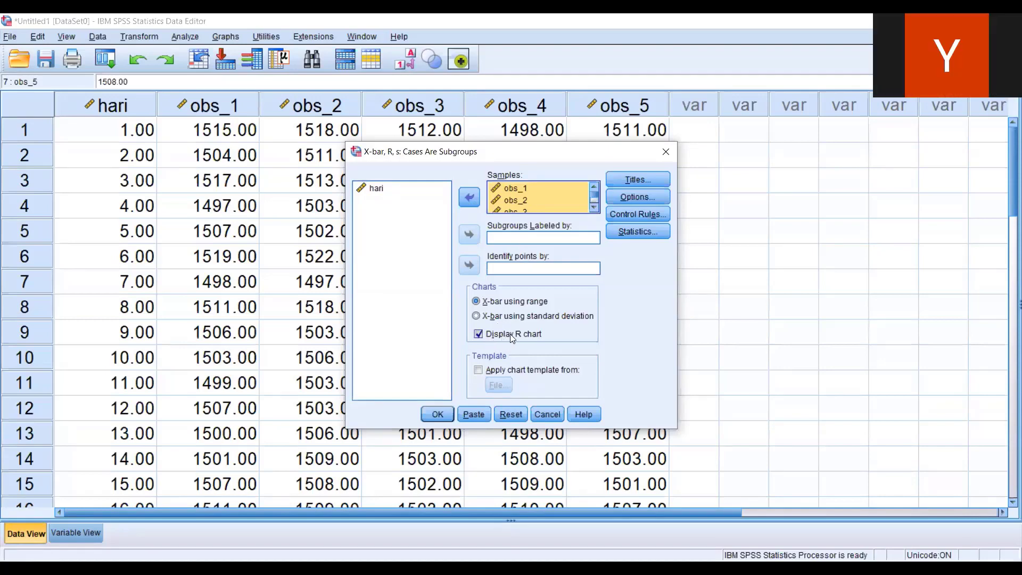
- Generate the control charts with X-bar using range and the R chart displayed
left_click(476, 319)
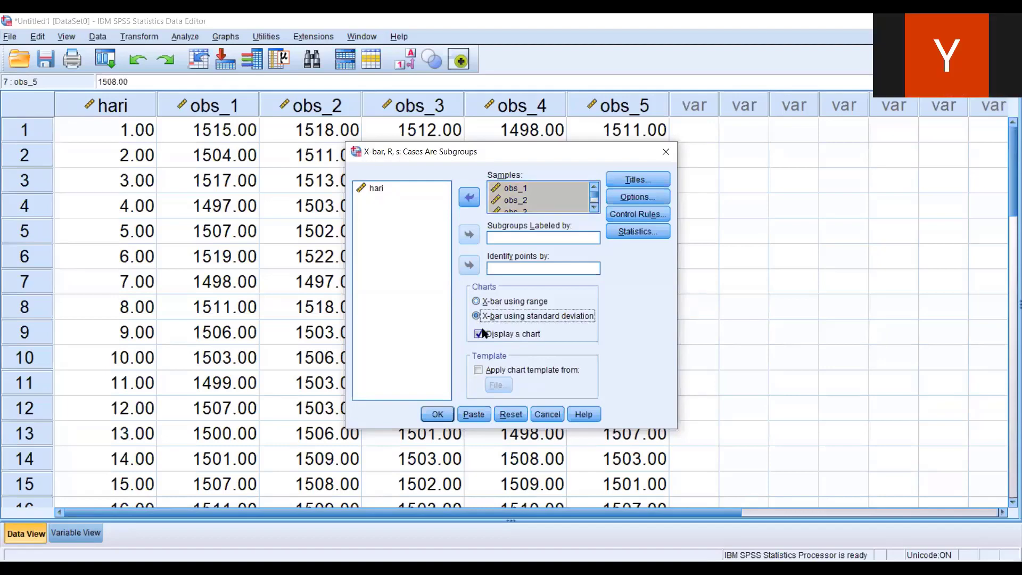
left_click(477, 301)
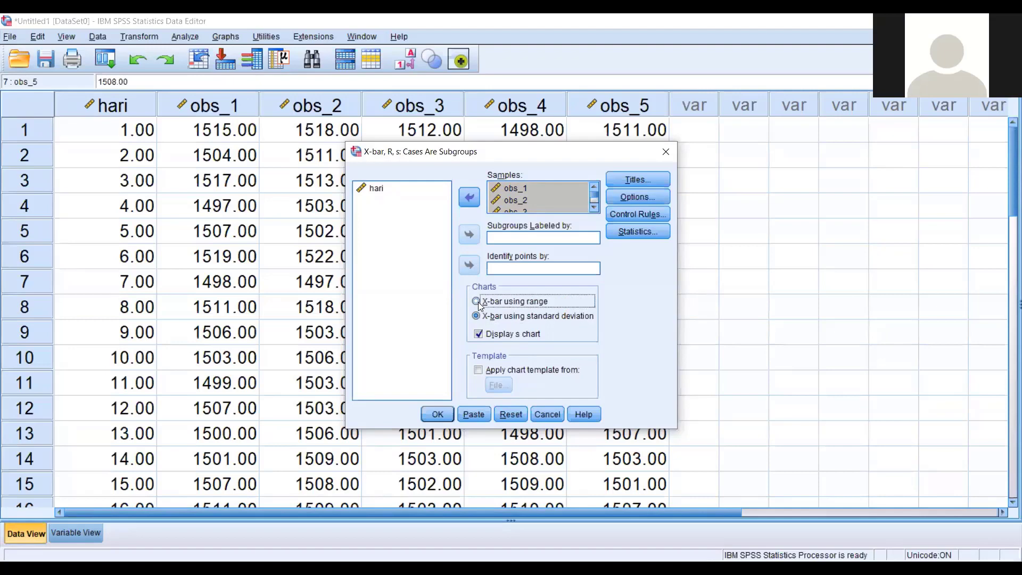
left_click(477, 302)
left_click(445, 414)
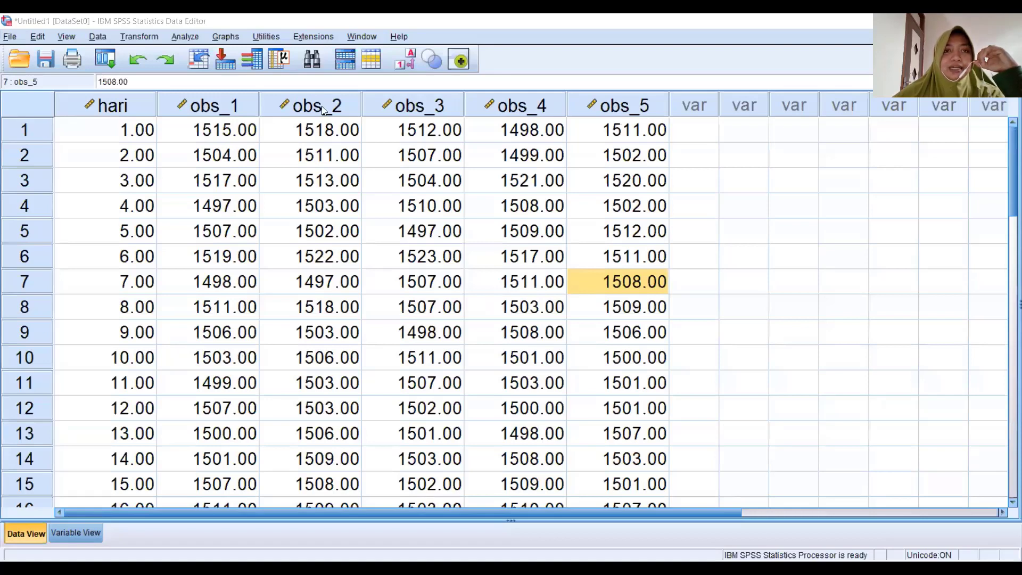
- Generate X-bar, R, s control charts for cases as subgroups, with X-bar using standard deviation and the s chart displayed
left_click(214, 83)
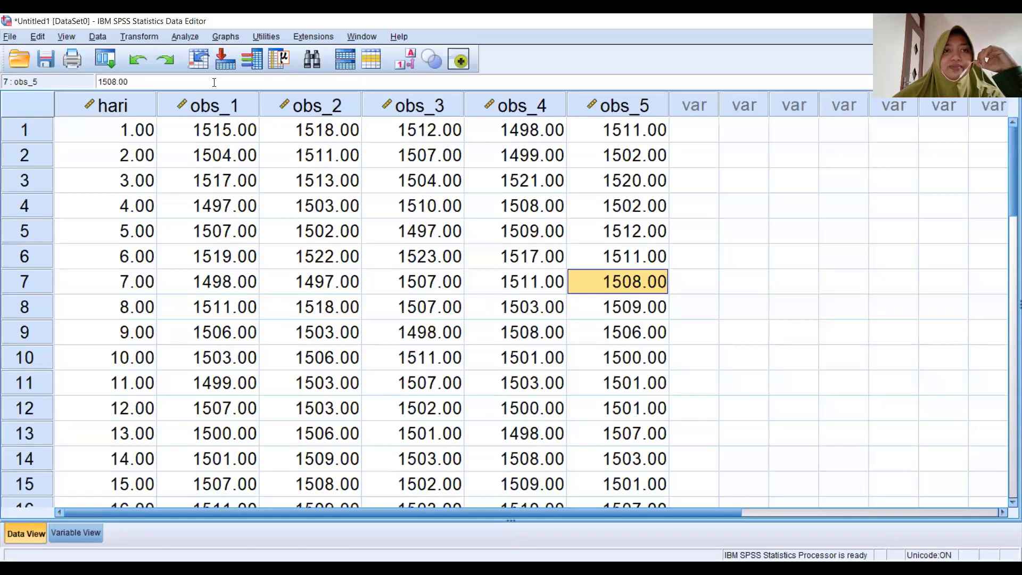
left_click(174, 41)
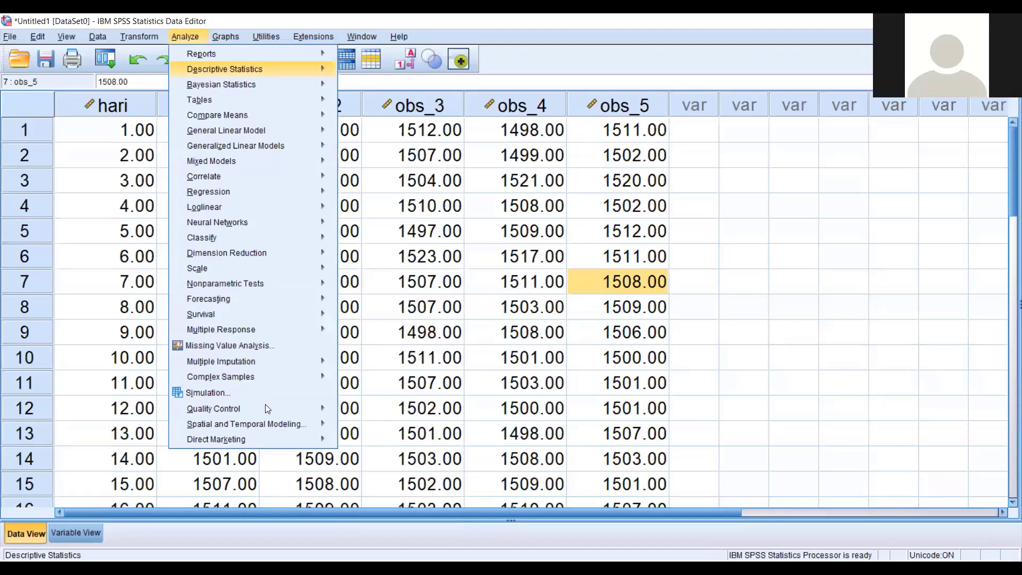
mouse_move(267, 409)
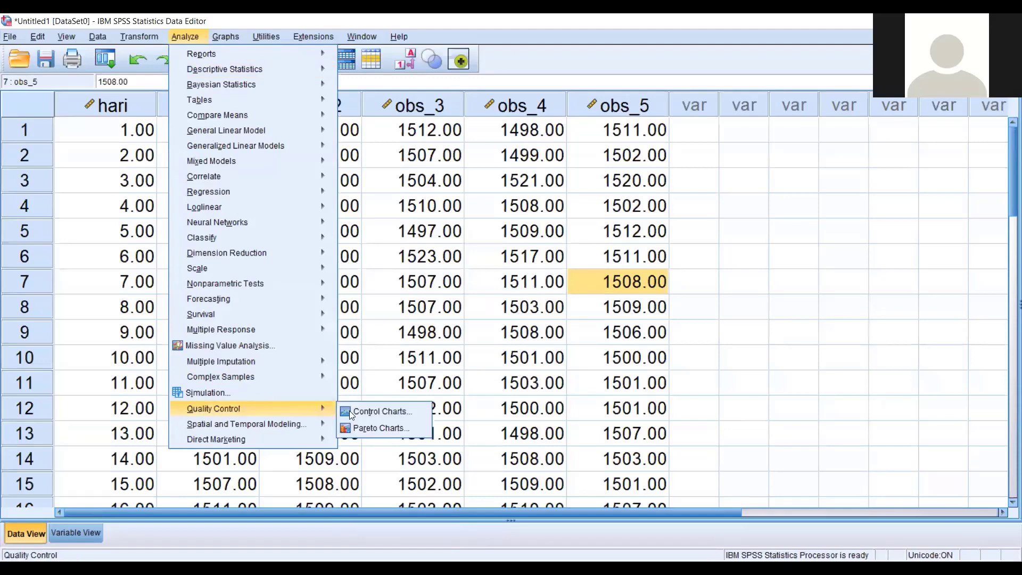
left_click(379, 412)
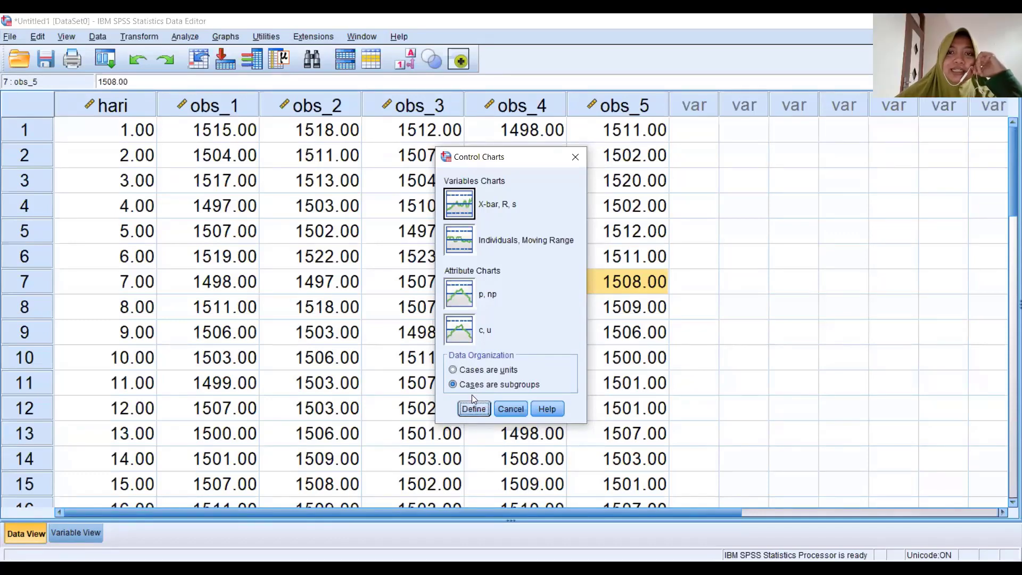
left_click(473, 410)
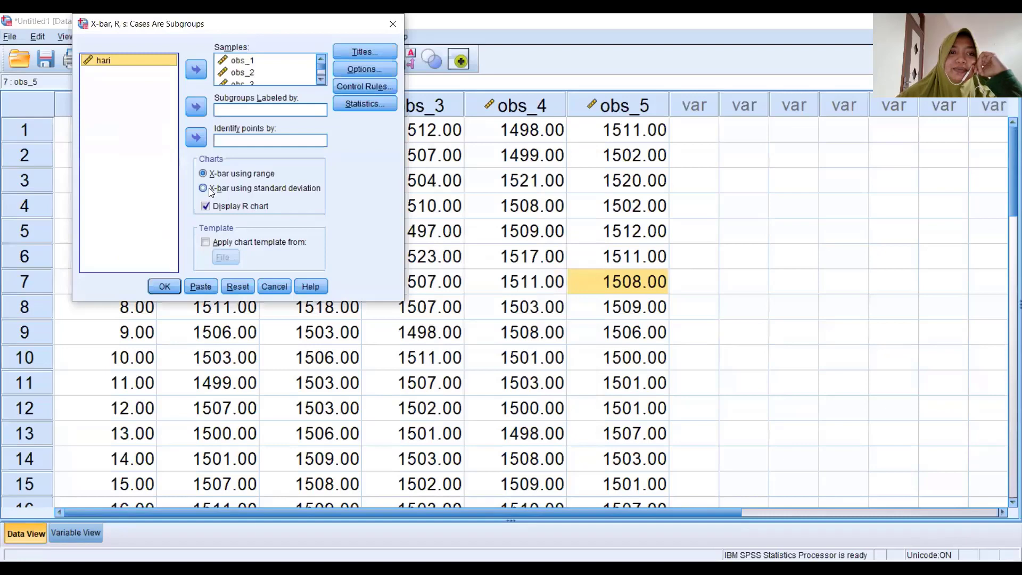
left_click(203, 188)
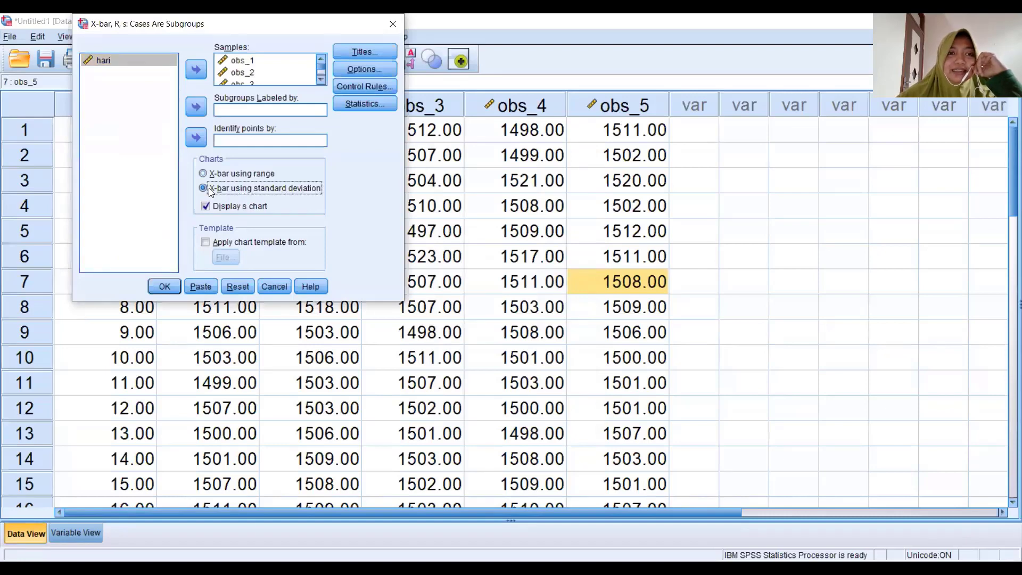
left_click(171, 292)
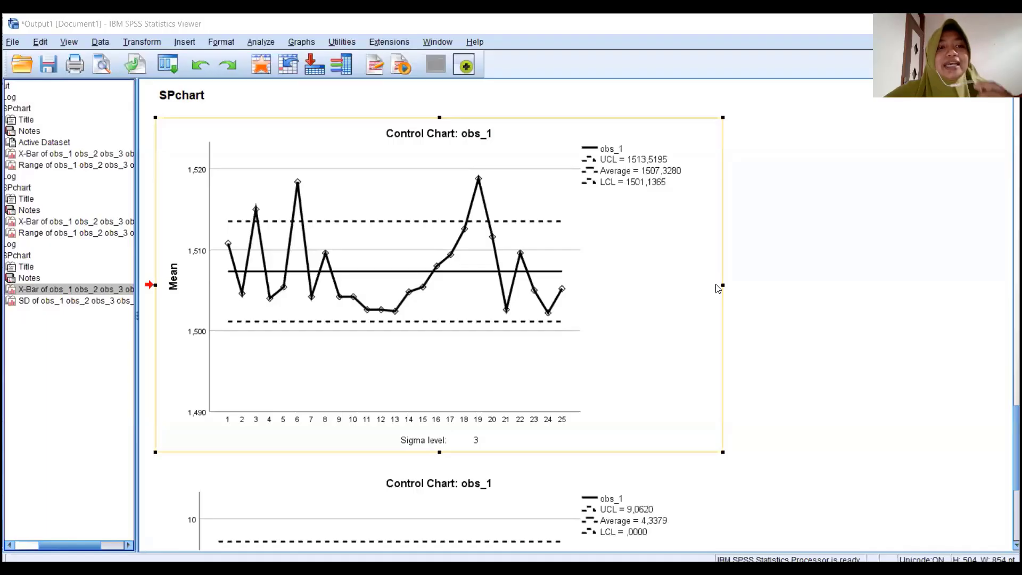
- Compare the control limits of the range-based X-bar chart with those of the standard-deviation-based X-bar chart in the output
left_click(46, 223)
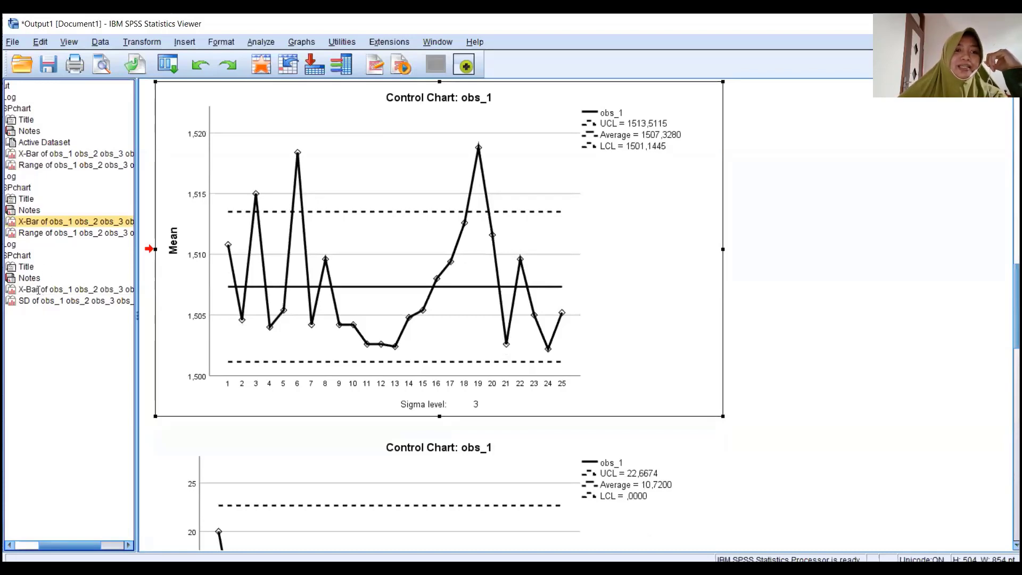
left_click(38, 290)
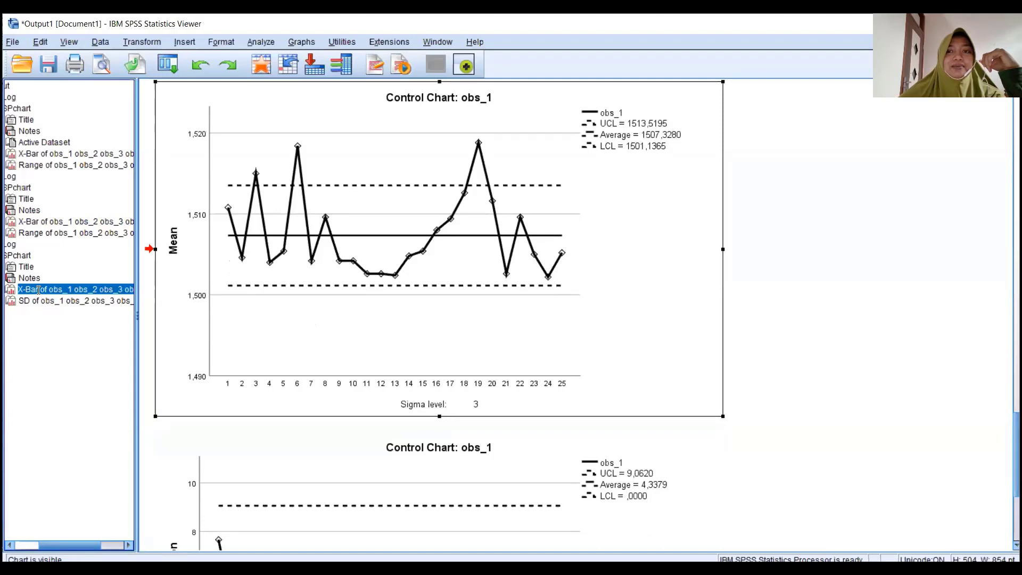
left_click(62, 222)
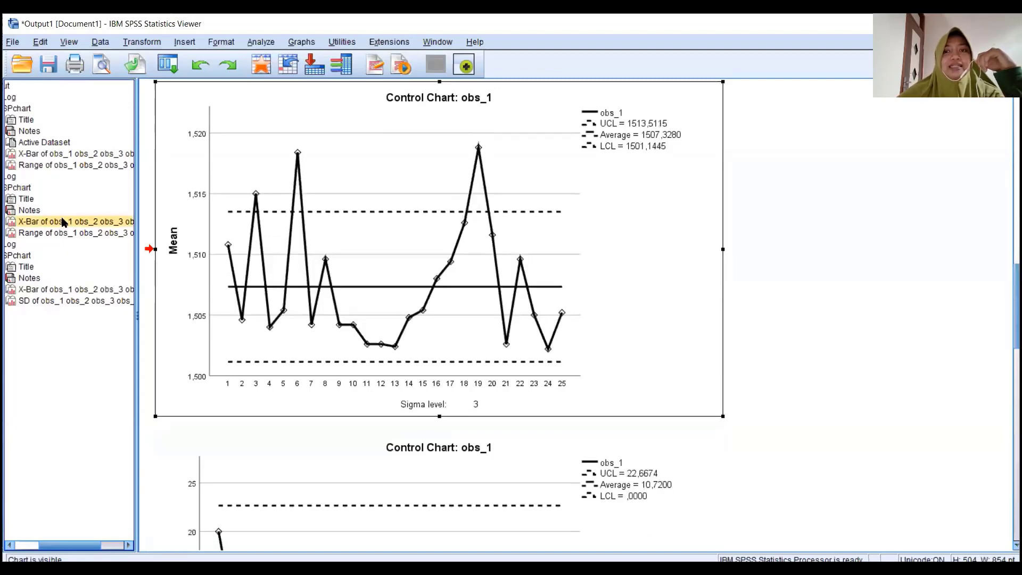
left_click(75, 291)
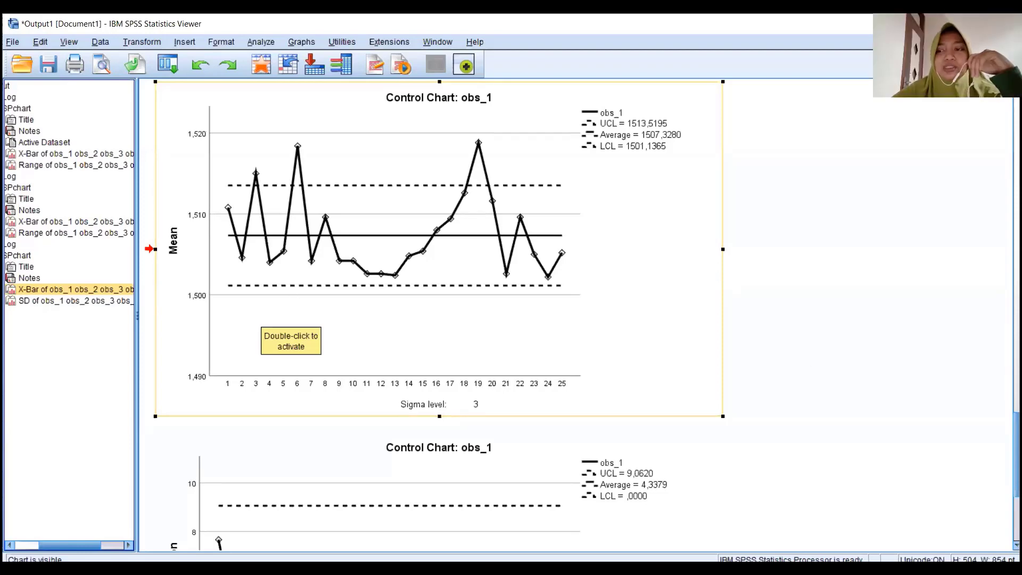
- Examine the standard deviation control chart and compare its pattern with the range control chart
scroll(575, 314, "down", 3)
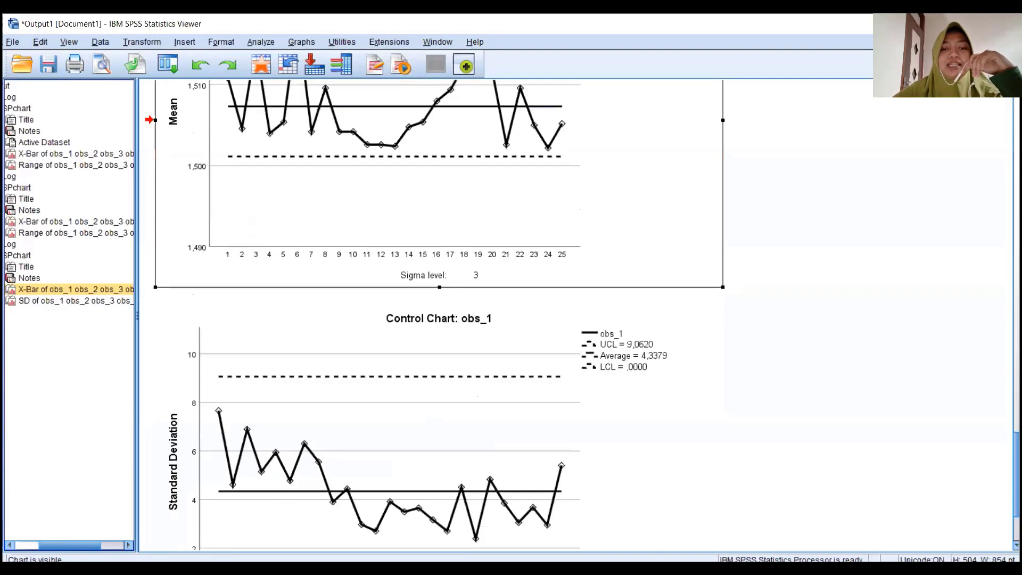
scroll(439, 314, "down", 3)
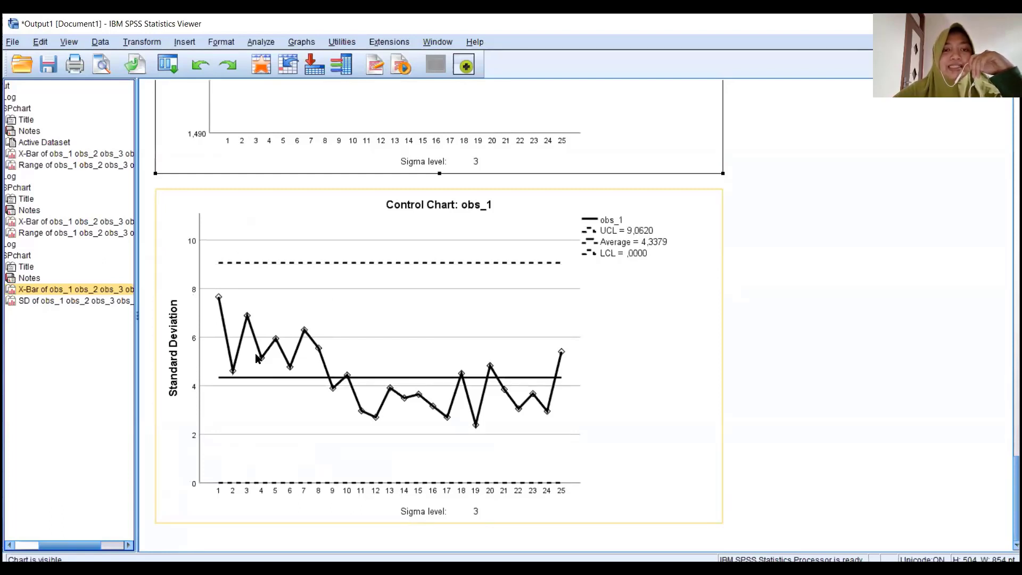
left_click(178, 353)
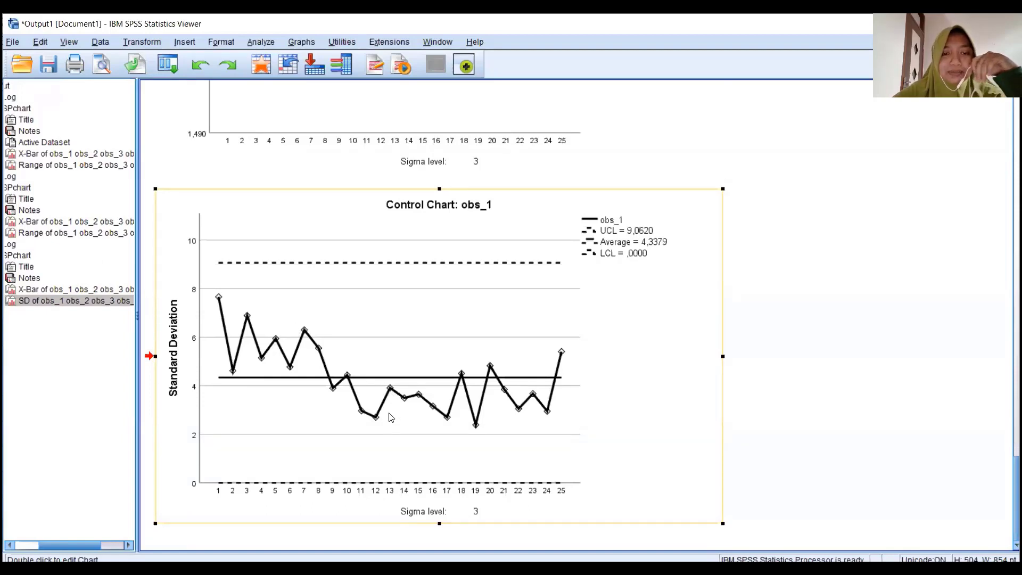
left_click(389, 392)
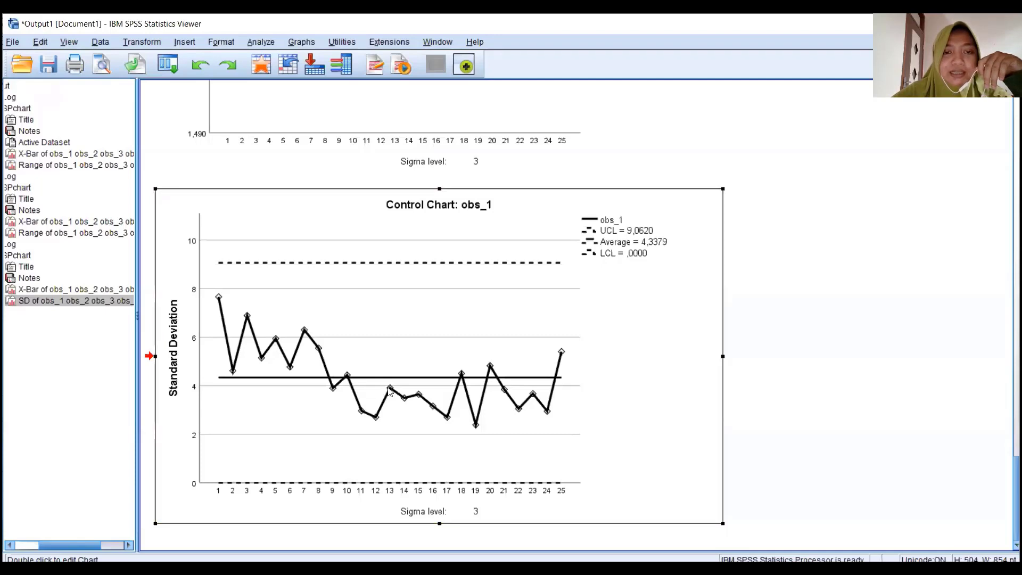
left_click(445, 419)
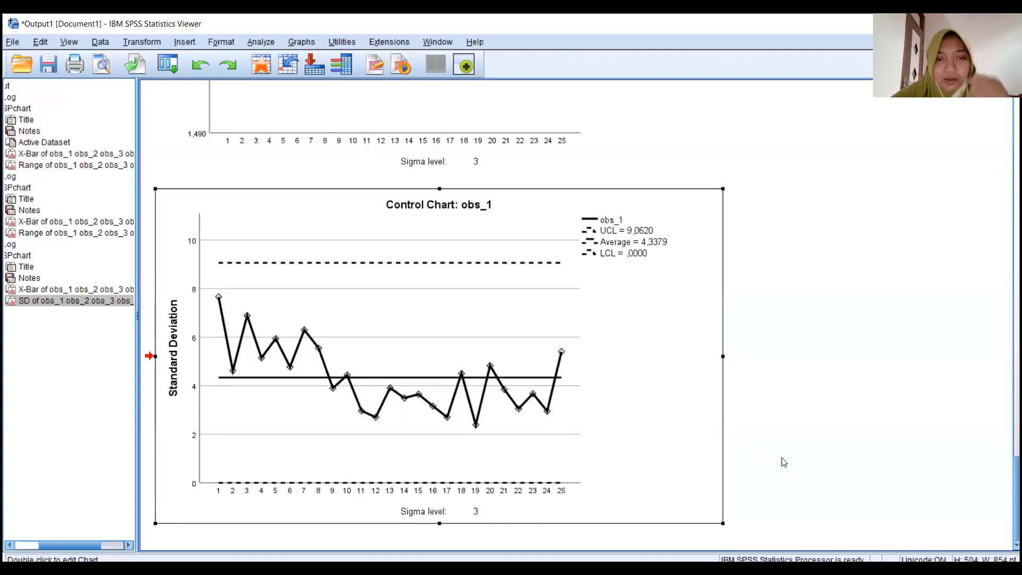
left_click(446, 403)
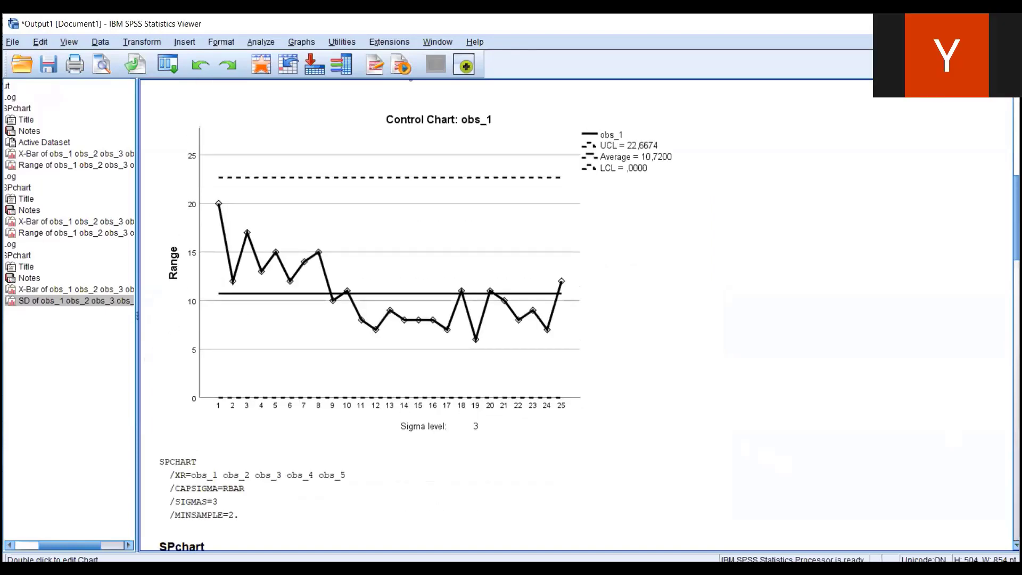
scroll(586, 315, "down", 1)
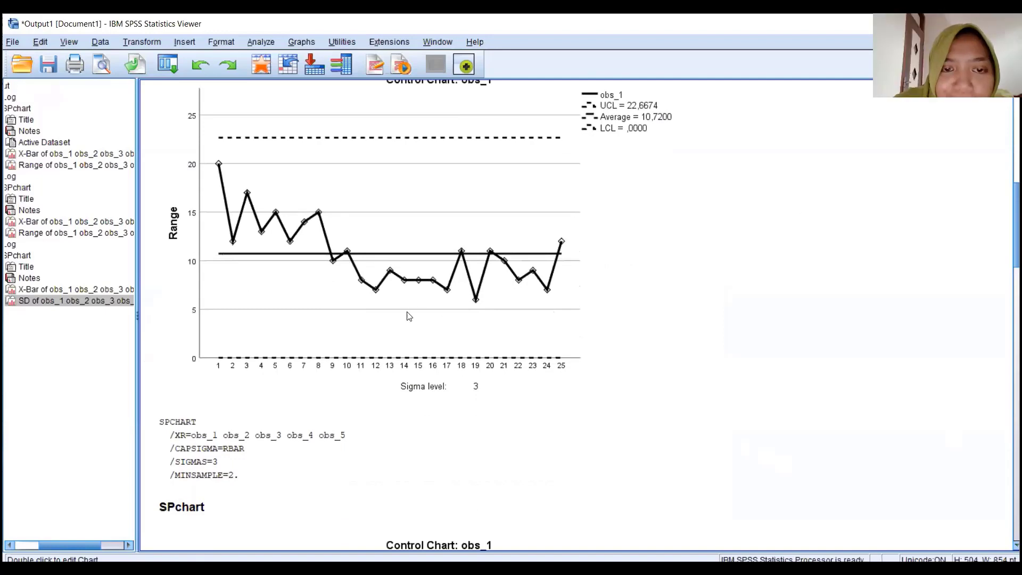
left_click(390, 335)
left_click(391, 335)
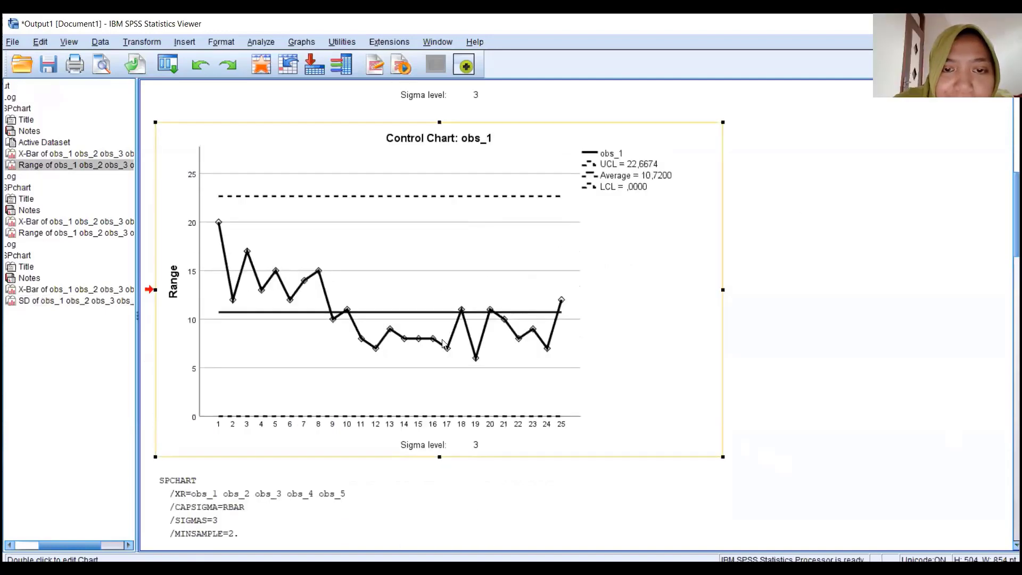